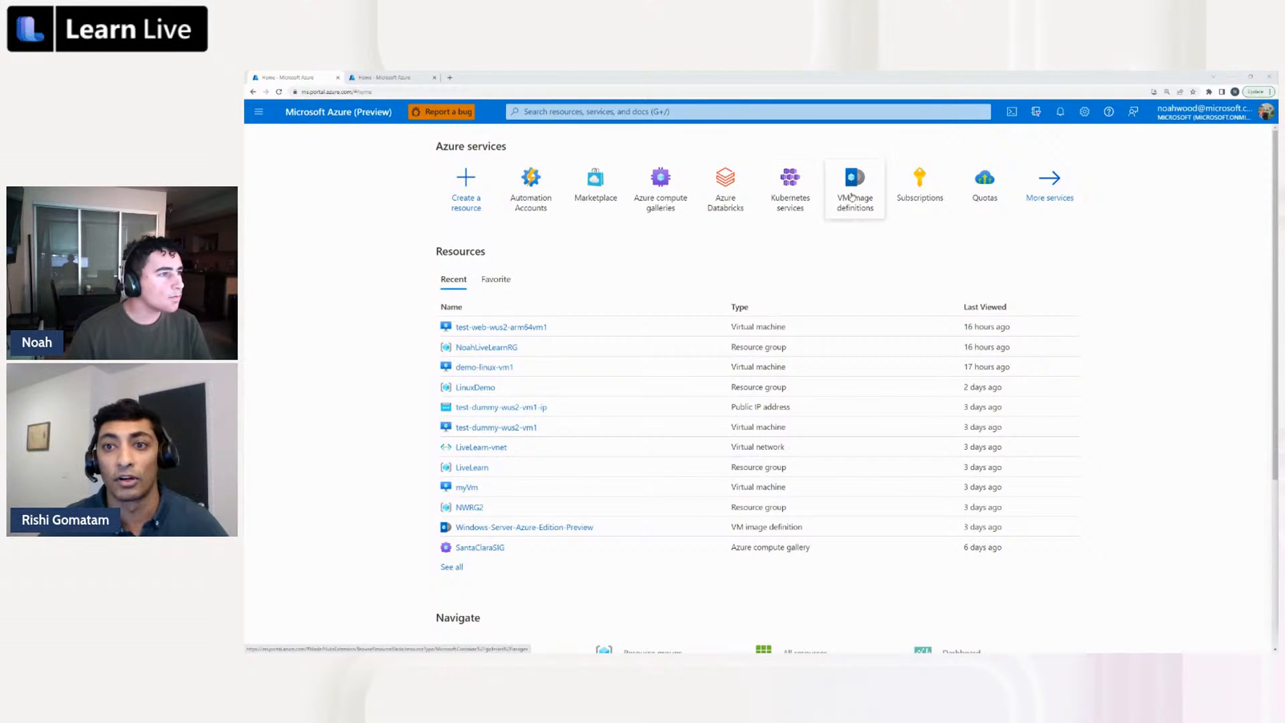
Open Cloud Shell and run ssh-keygen -m PEM -t rsa -b 4096 to start generating an SSH key pair
mouse_move(919, 188)
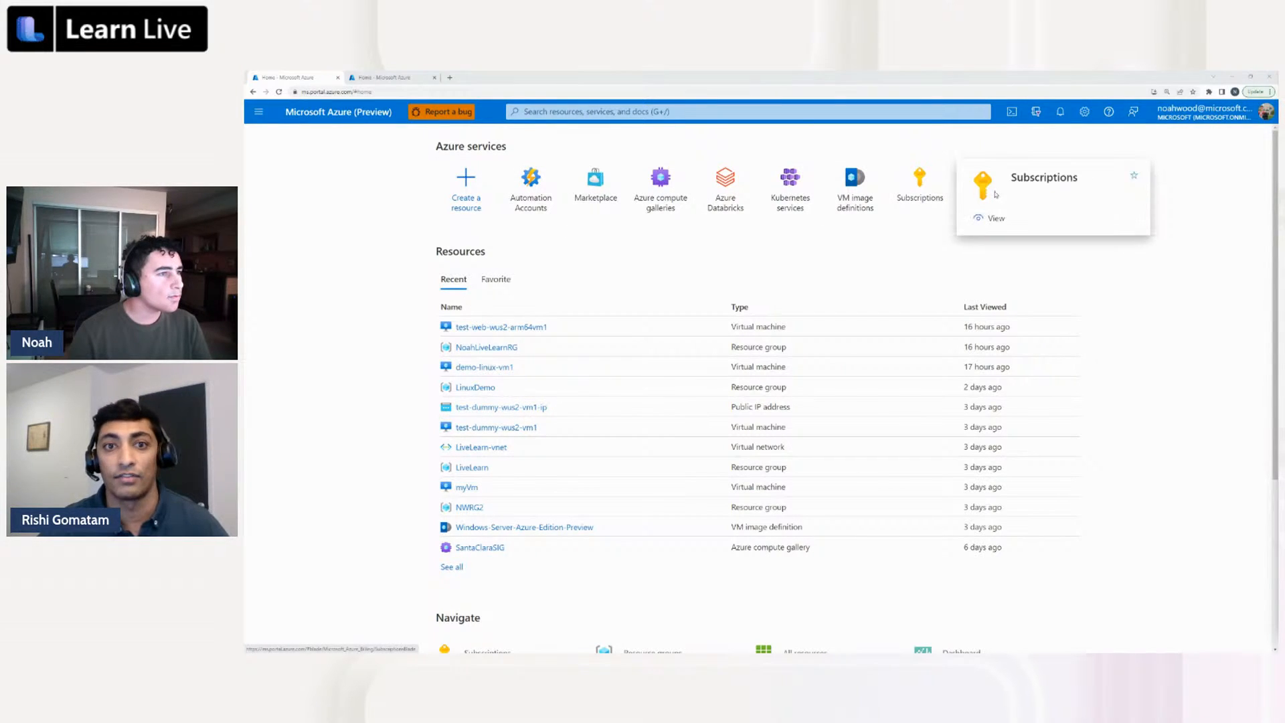
click(1011, 113)
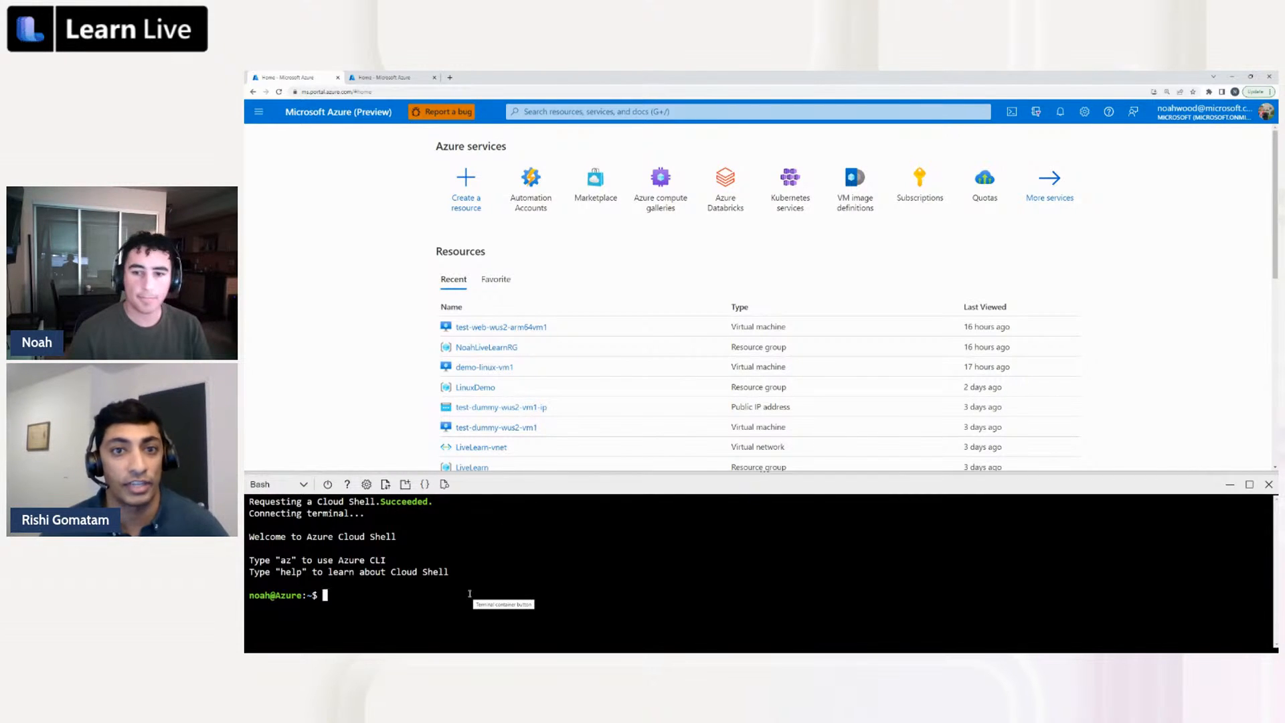
text(ssh)
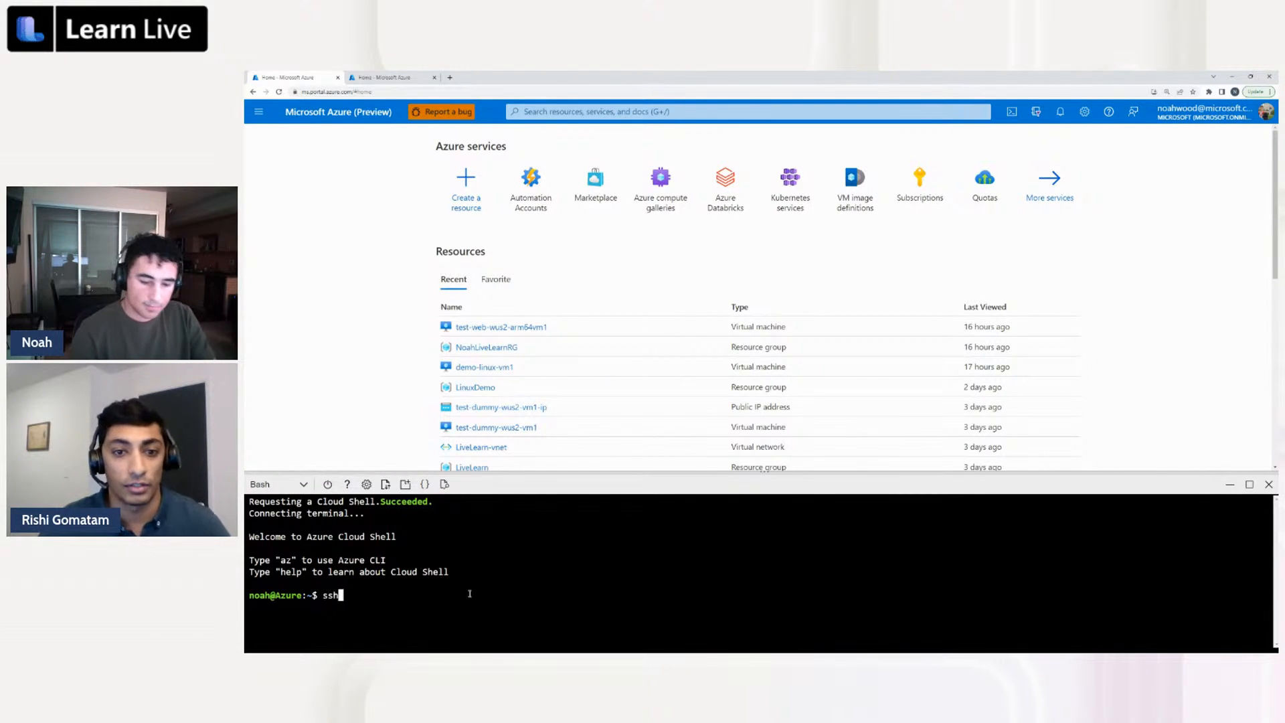
text(-keygen -)
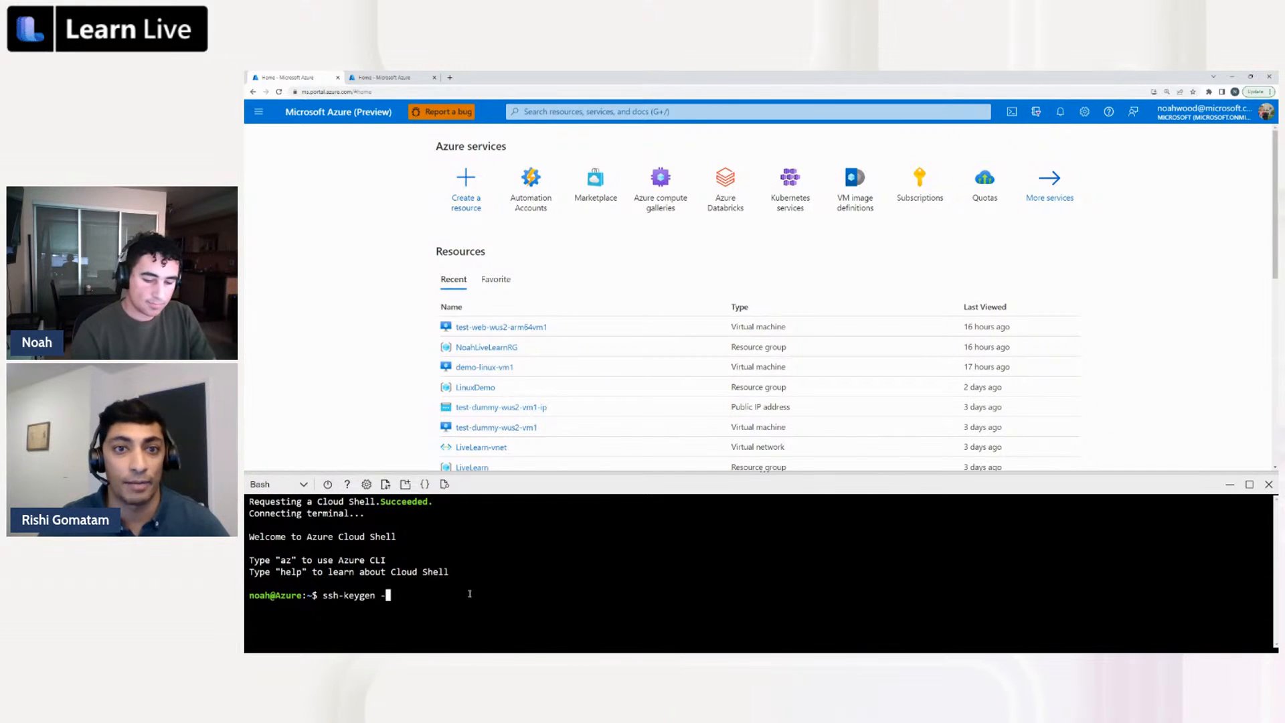
text(m PEM)
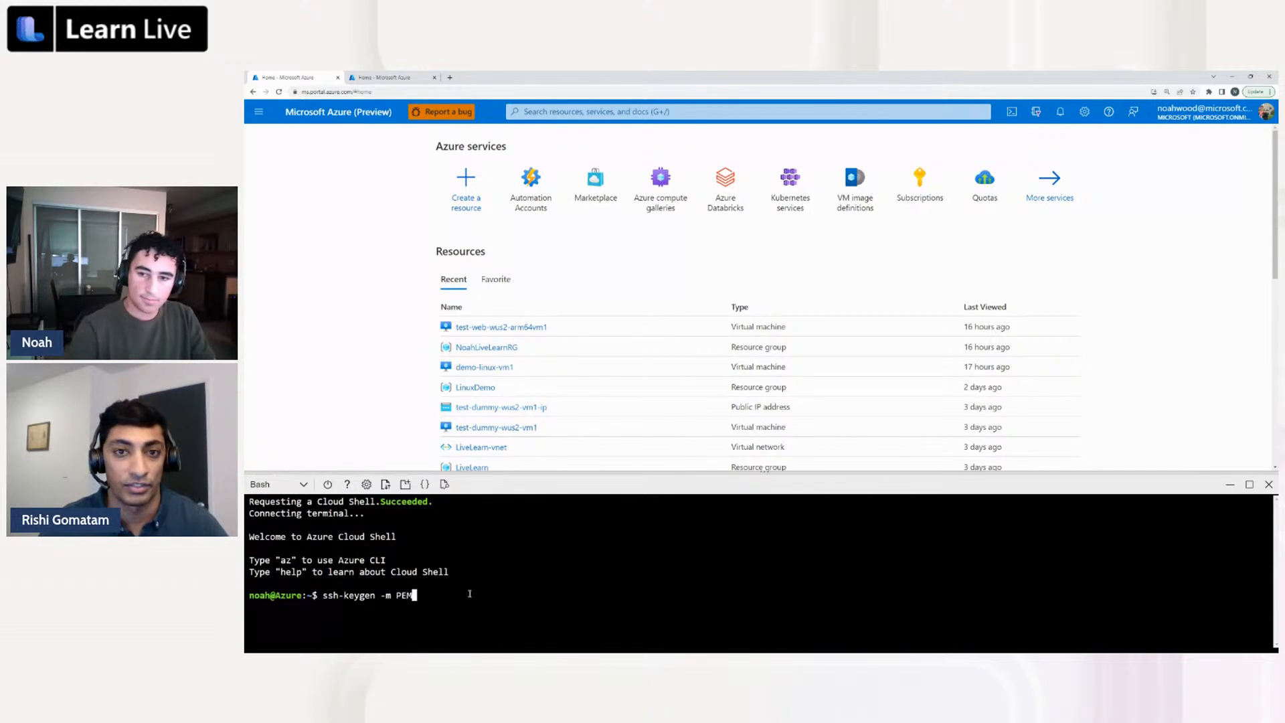
text( -t rs)
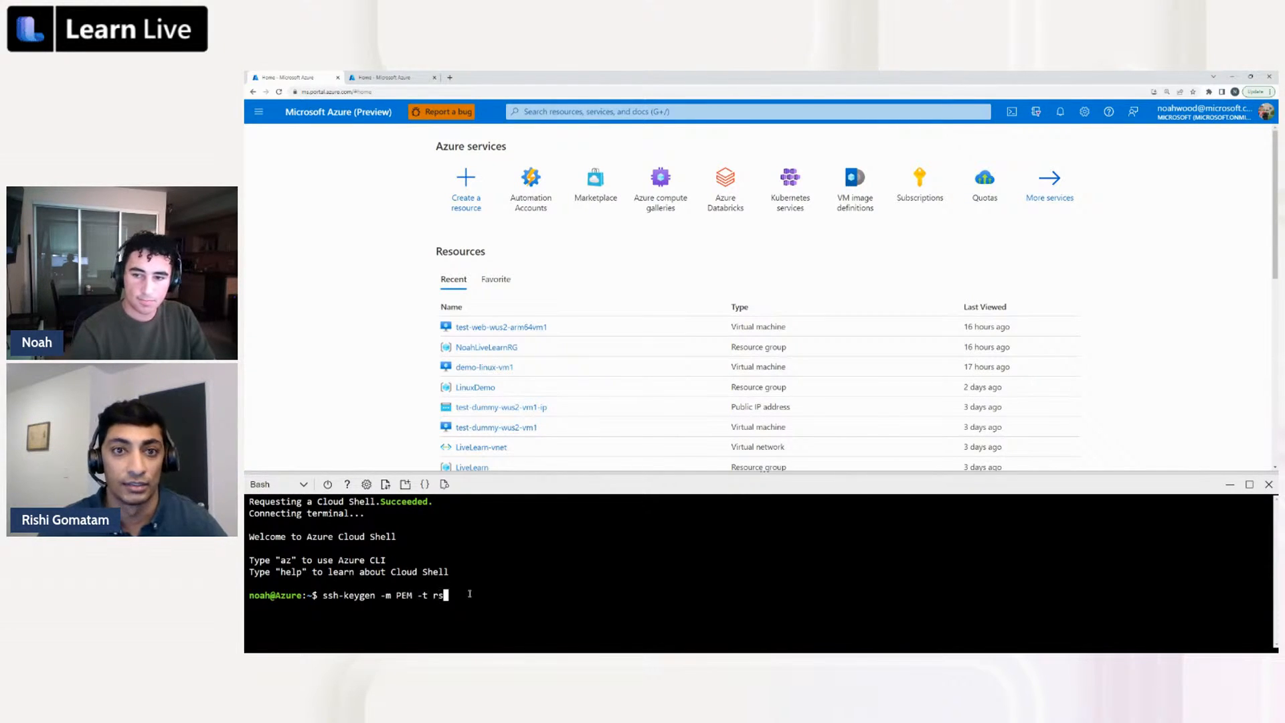
text(a -b 4096)
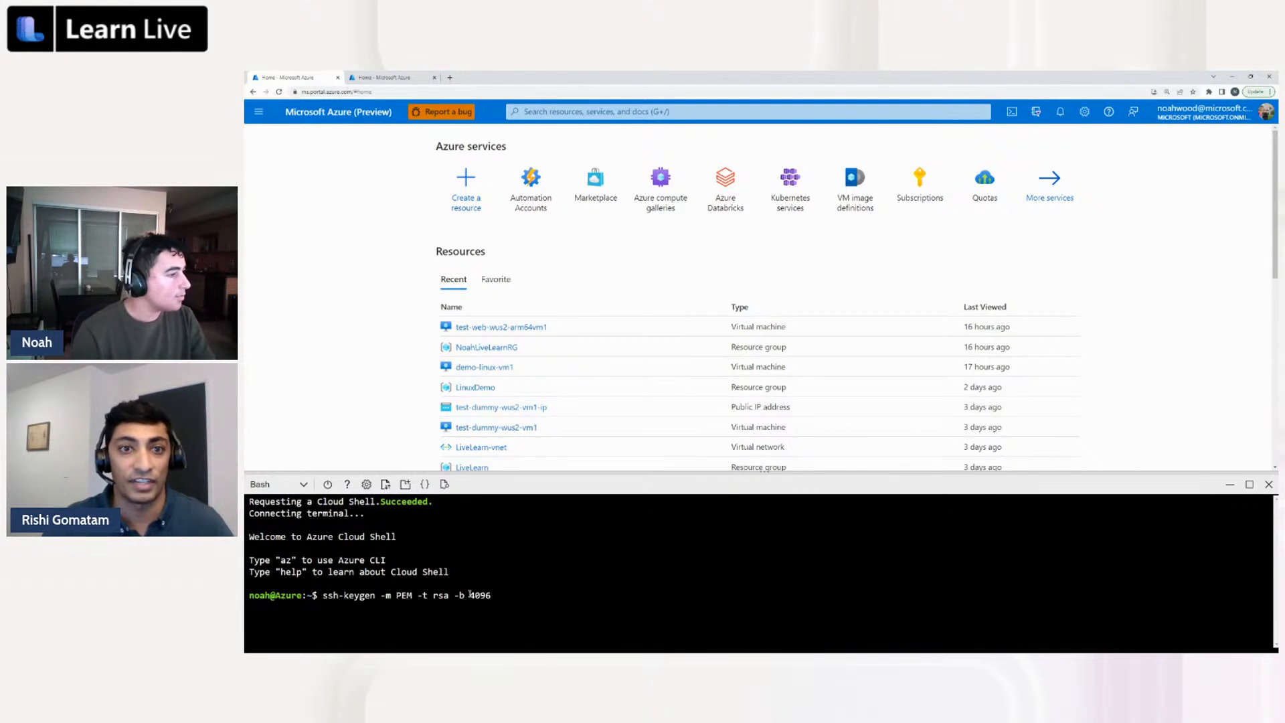
key(Return)
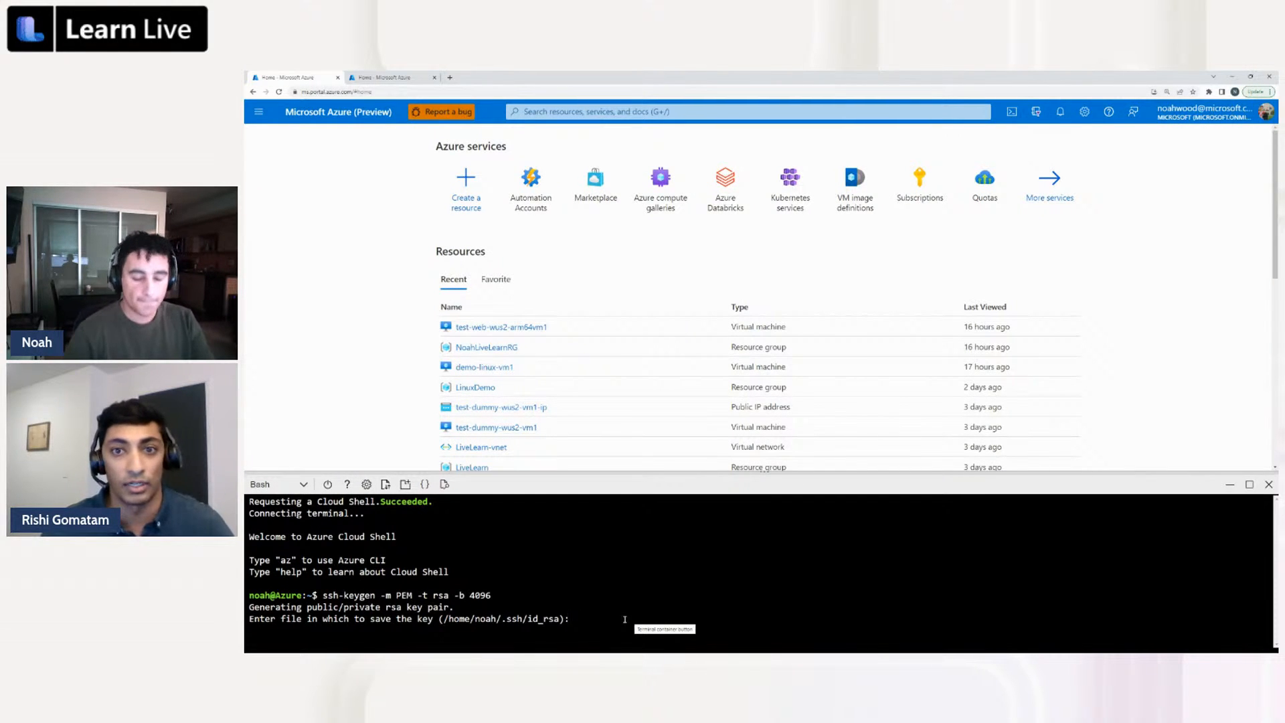
Save the key pair to the default file, overwriting the existing key and leaving the passphrase empty
key(Return)
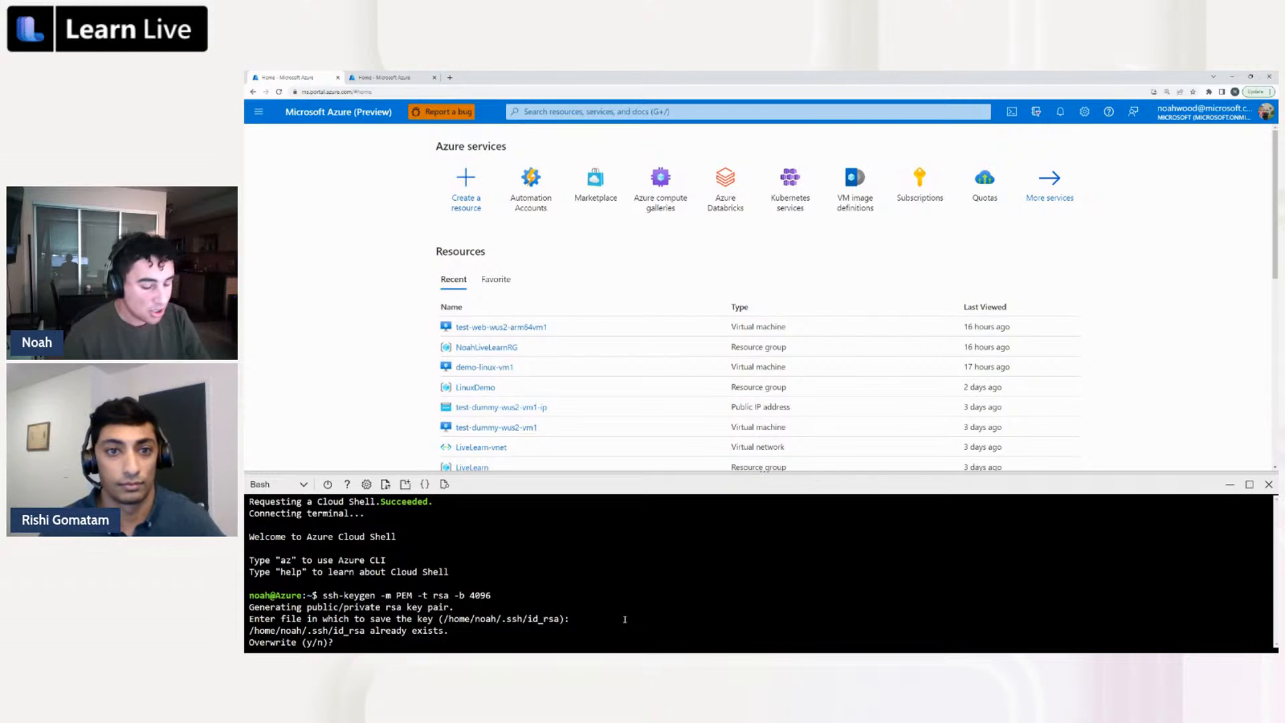
text(y)
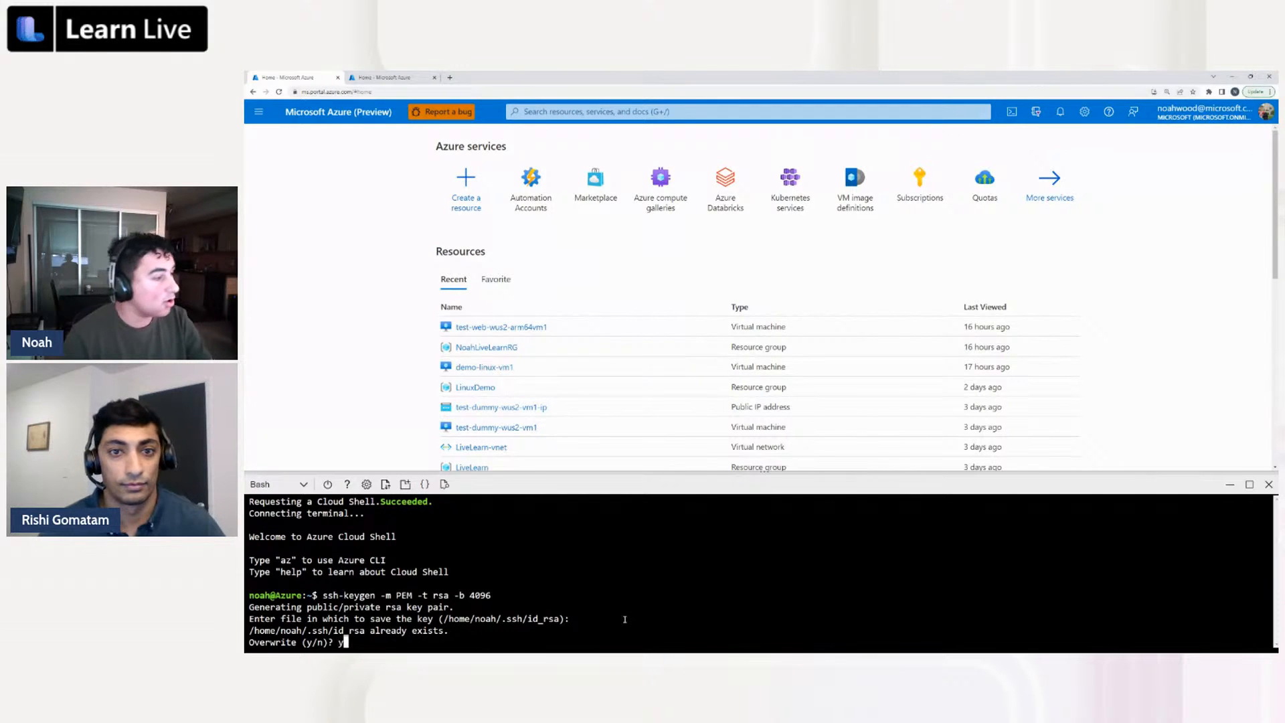
key(Return)
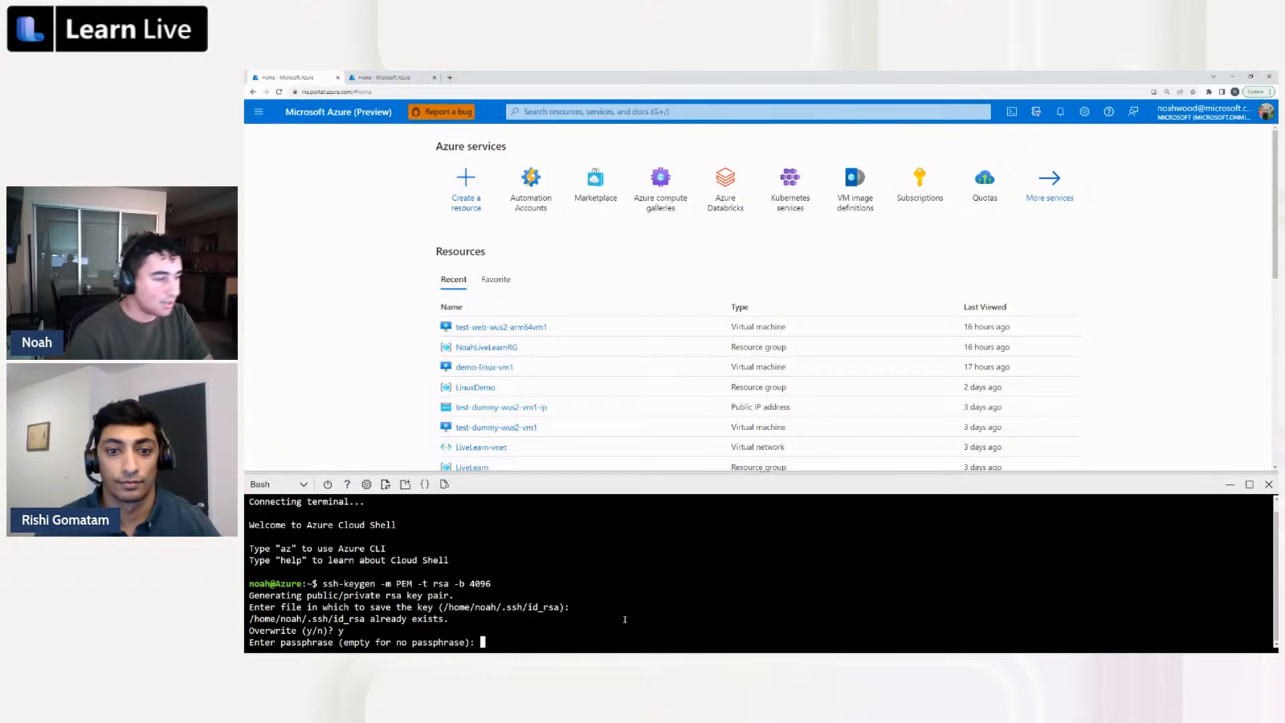
key(Return)
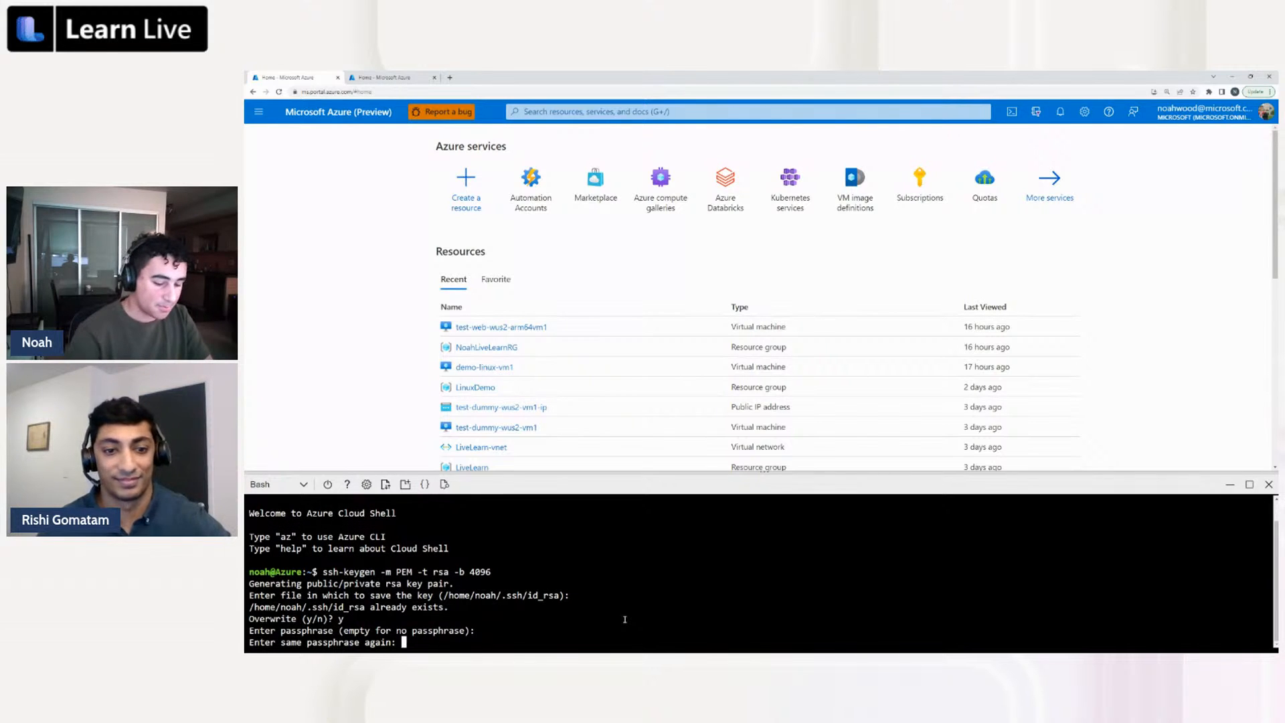
key(Return)
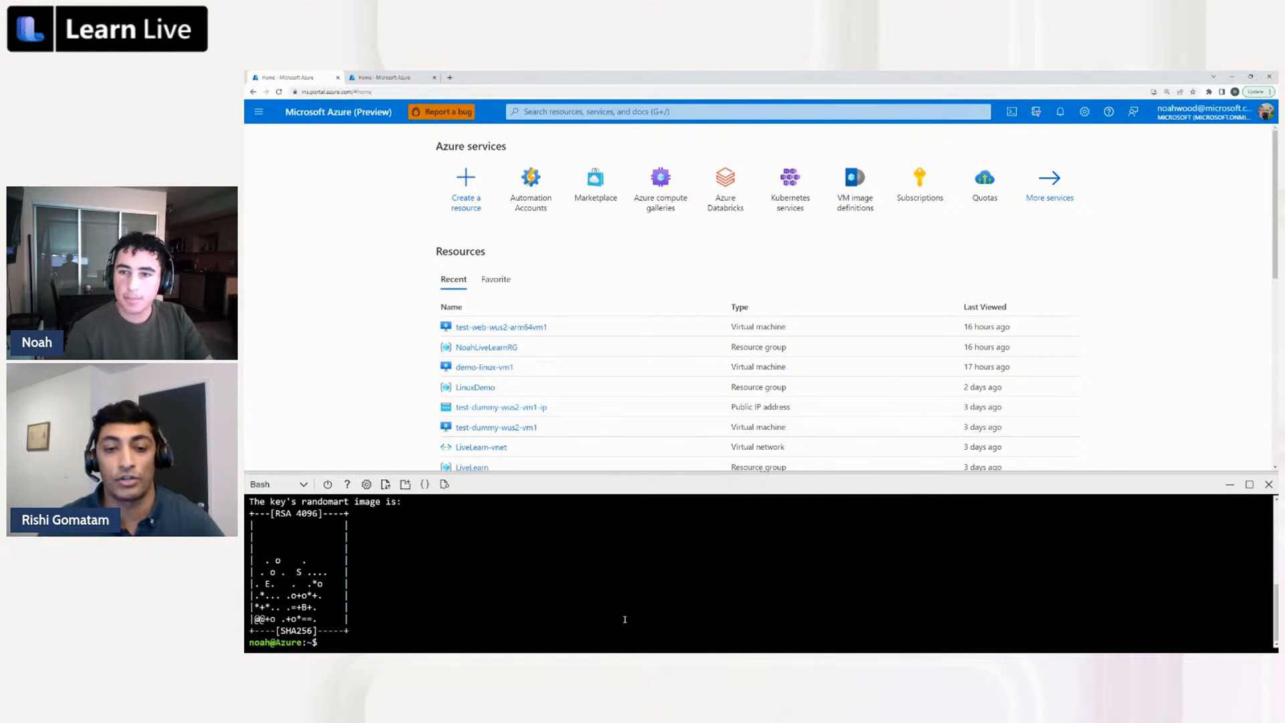
Print the public key in the shell with cat ~/.ssh/id_rsa.pub
text(cat )
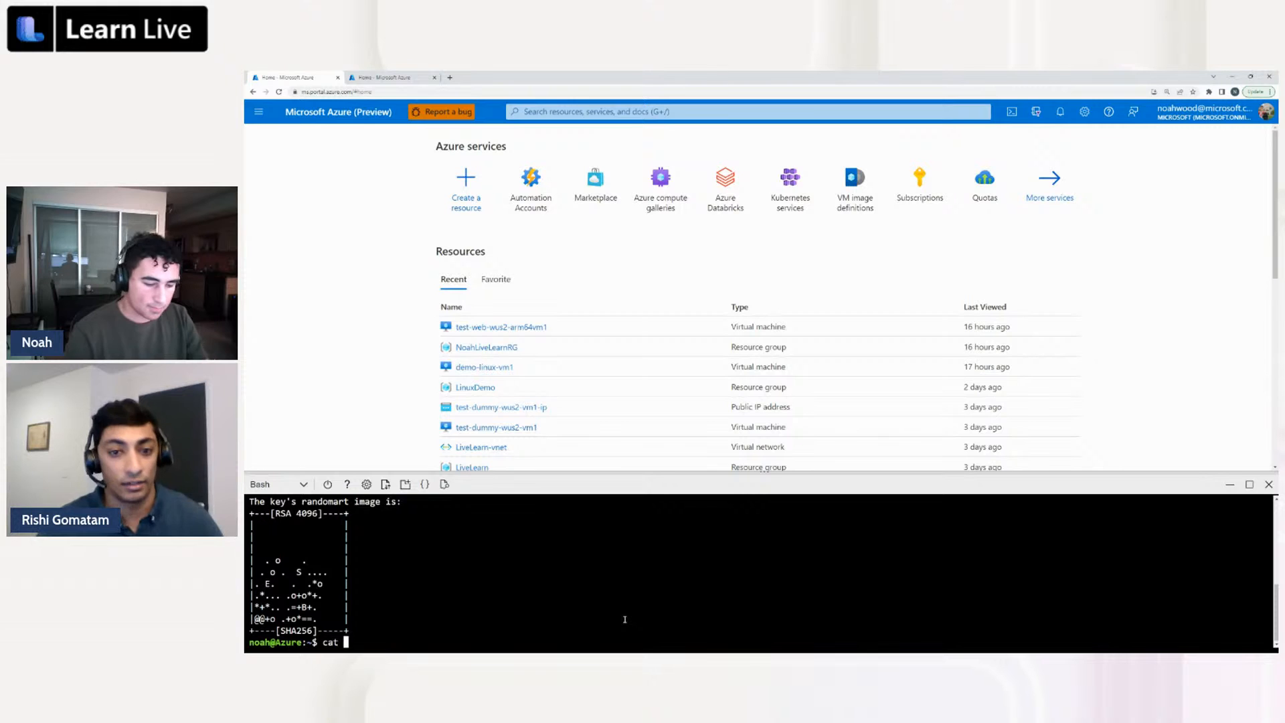
text(~/.)
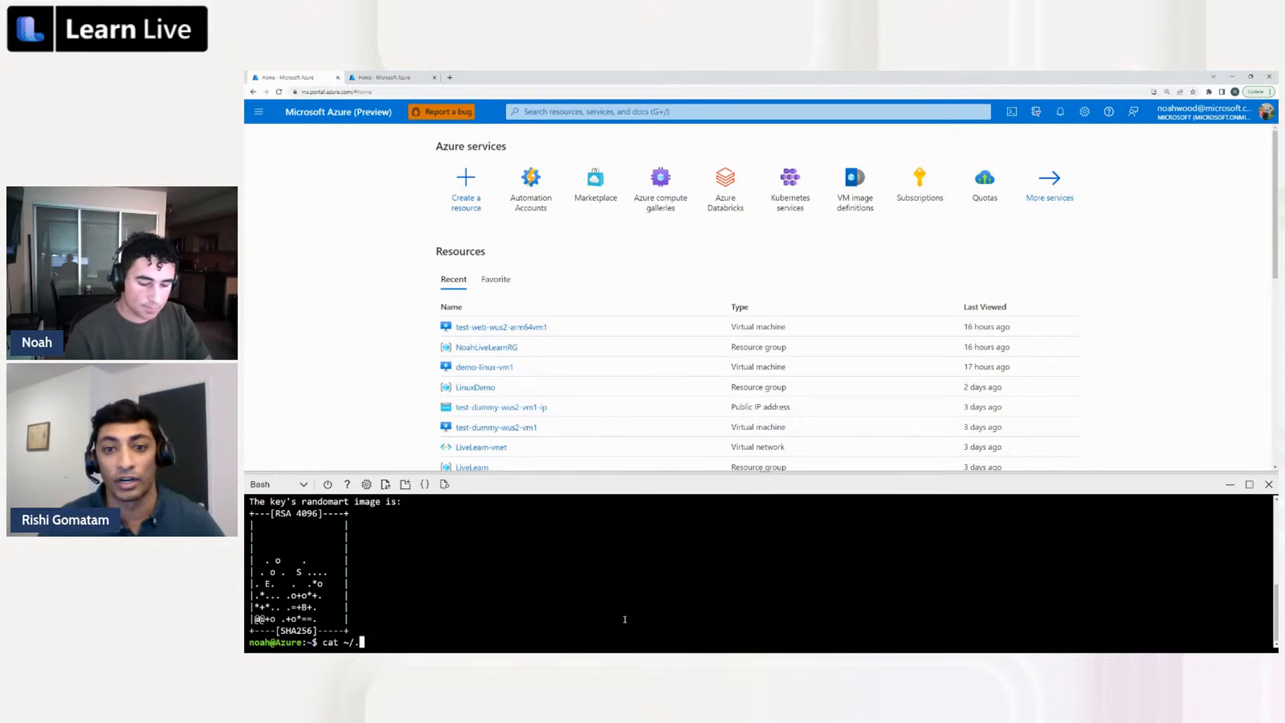
text(ssh/id)
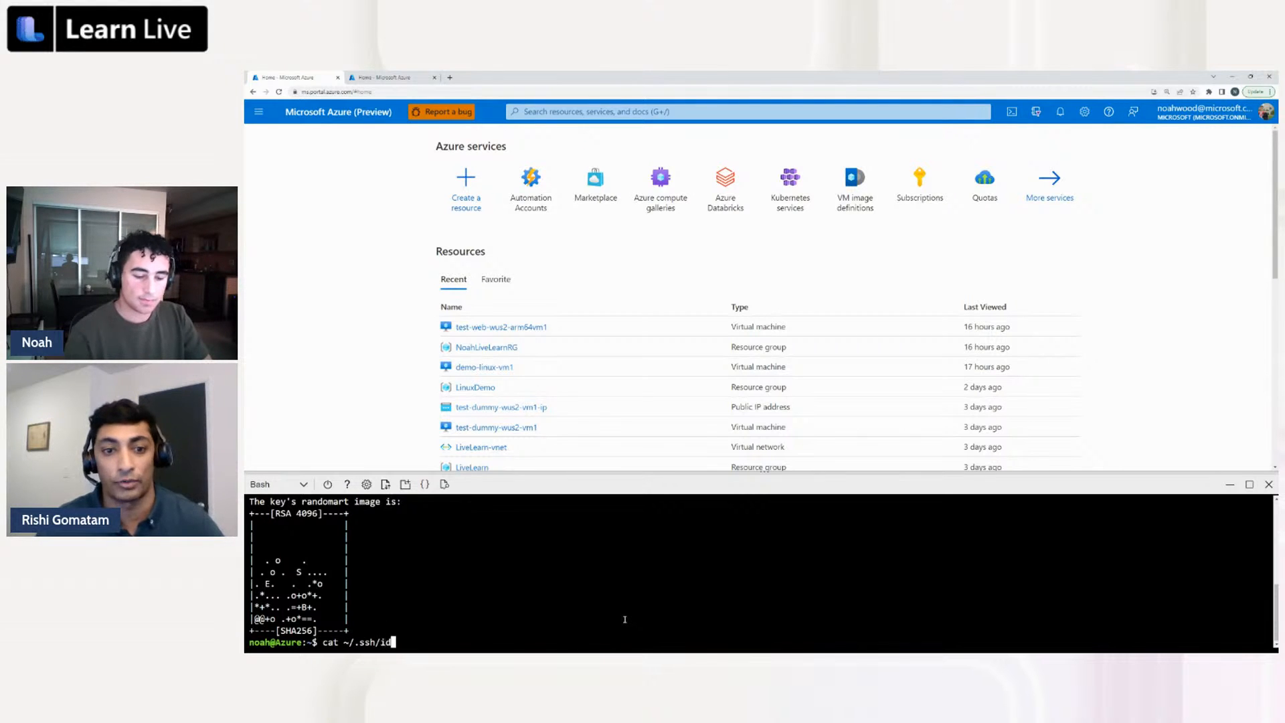
text(_rsa.pub)
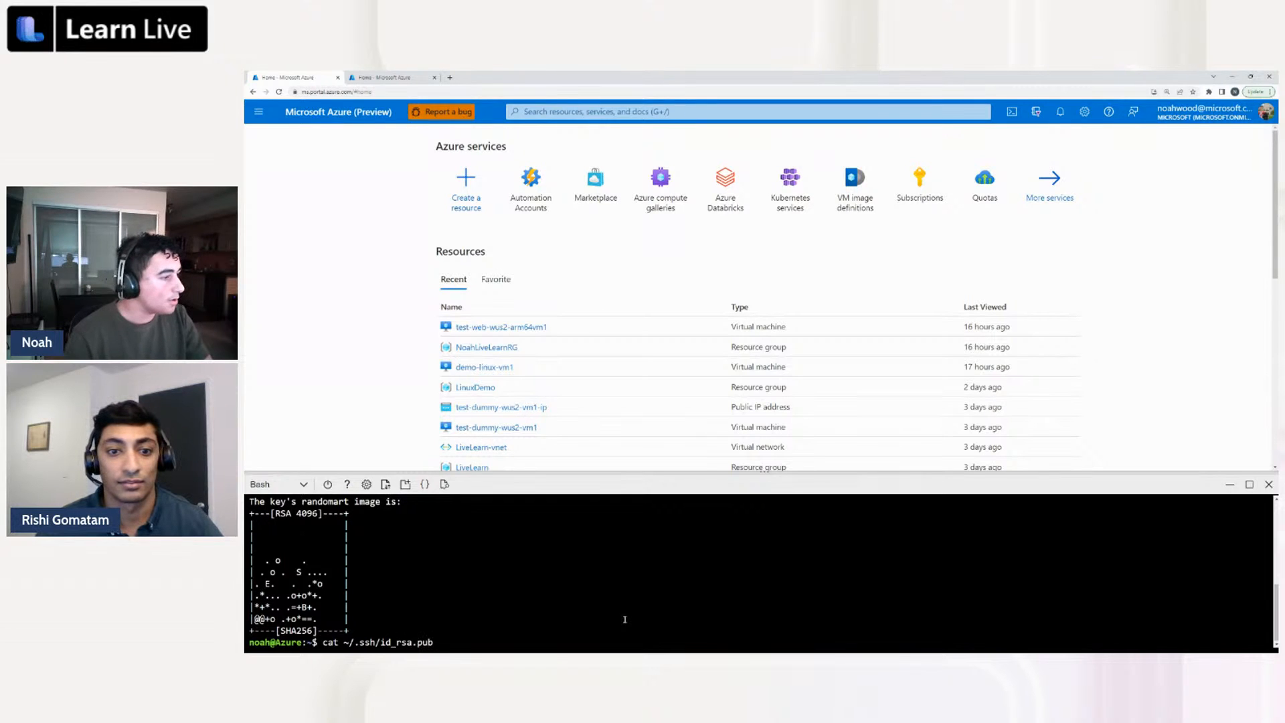
key(Return)
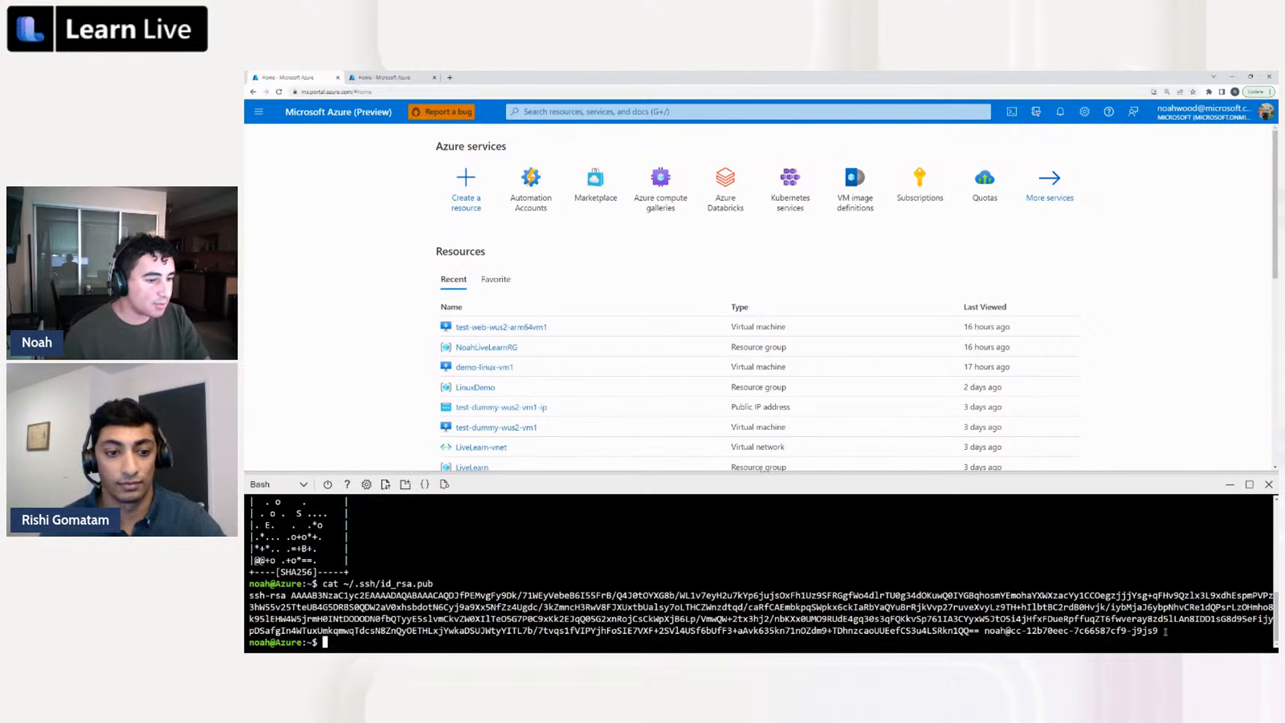
Copy the whole printed public key from the shell output and close Cloud Shell
drag(1165, 631, 247, 602)
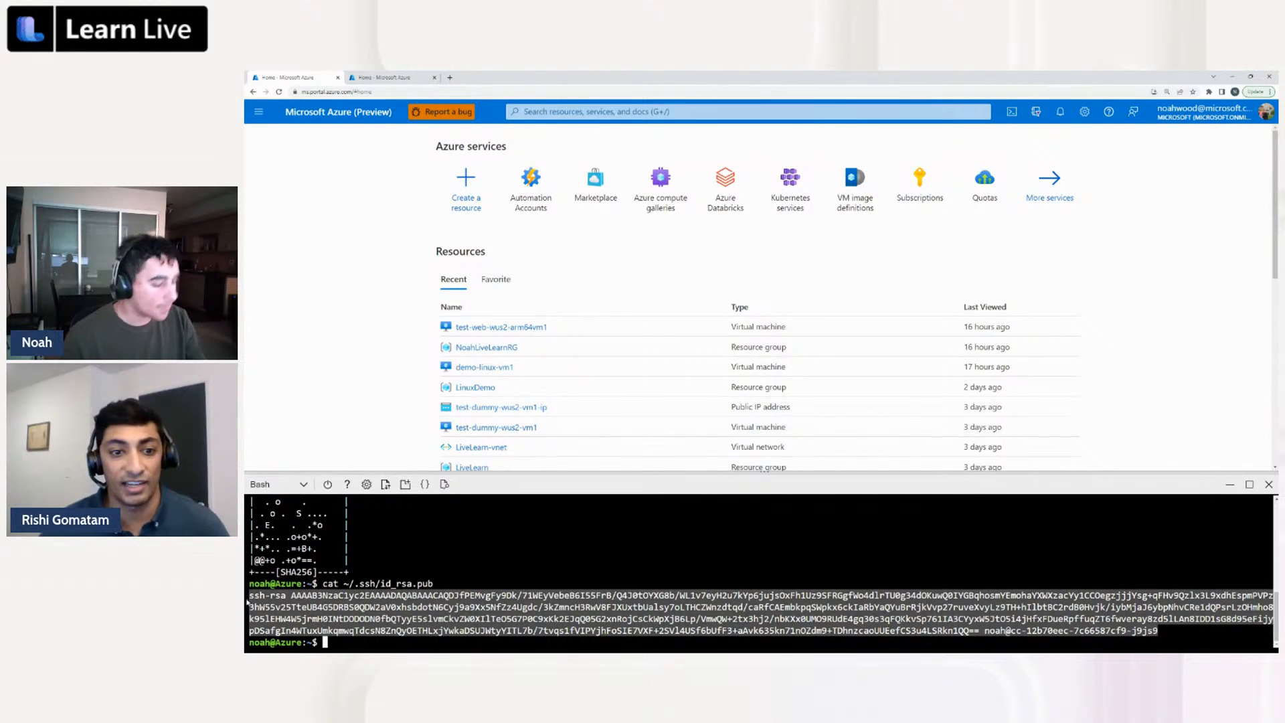
click(265, 594)
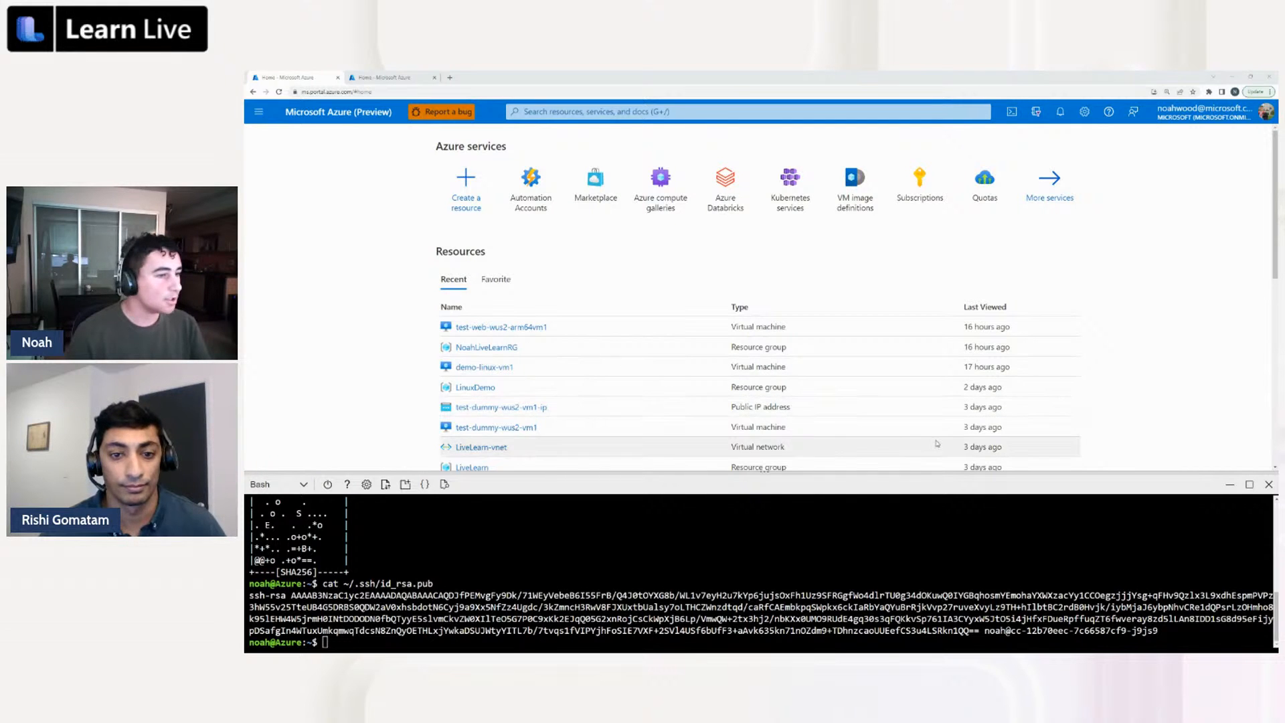
click(1268, 485)
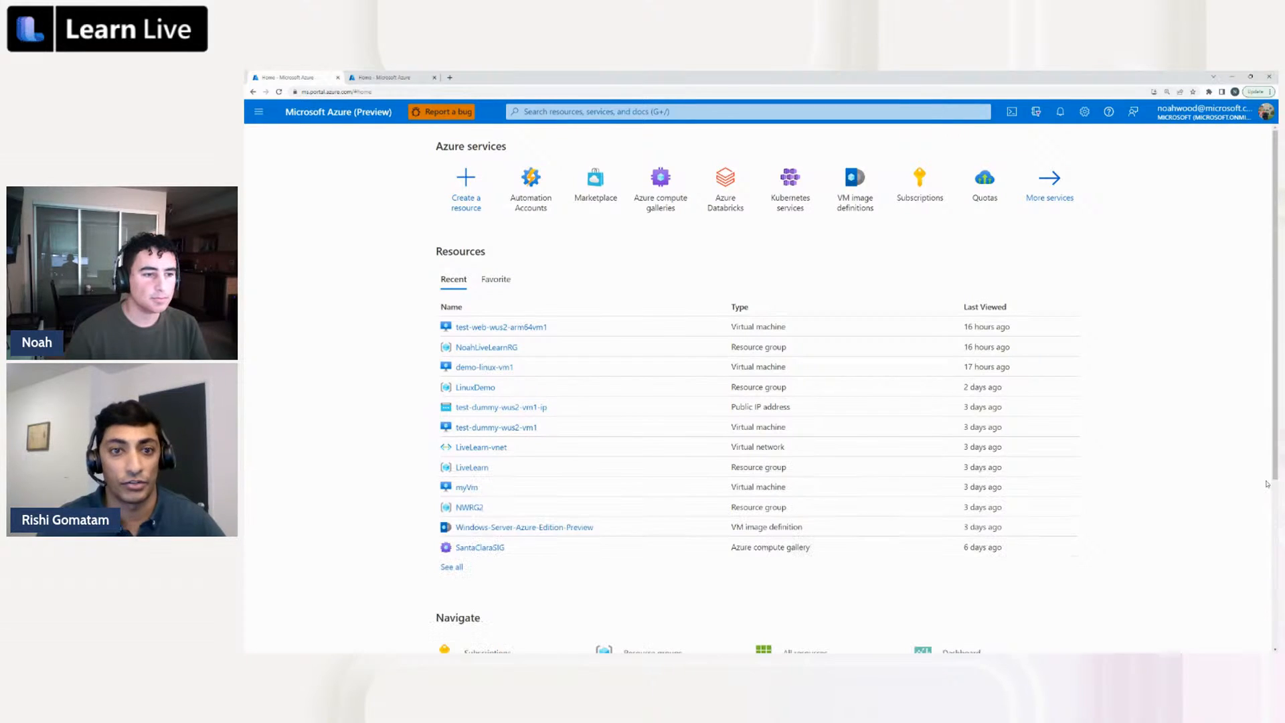
Start creating a virtual machine resource and give it a new resource group named LiveLearnNWRG
click(462, 195)
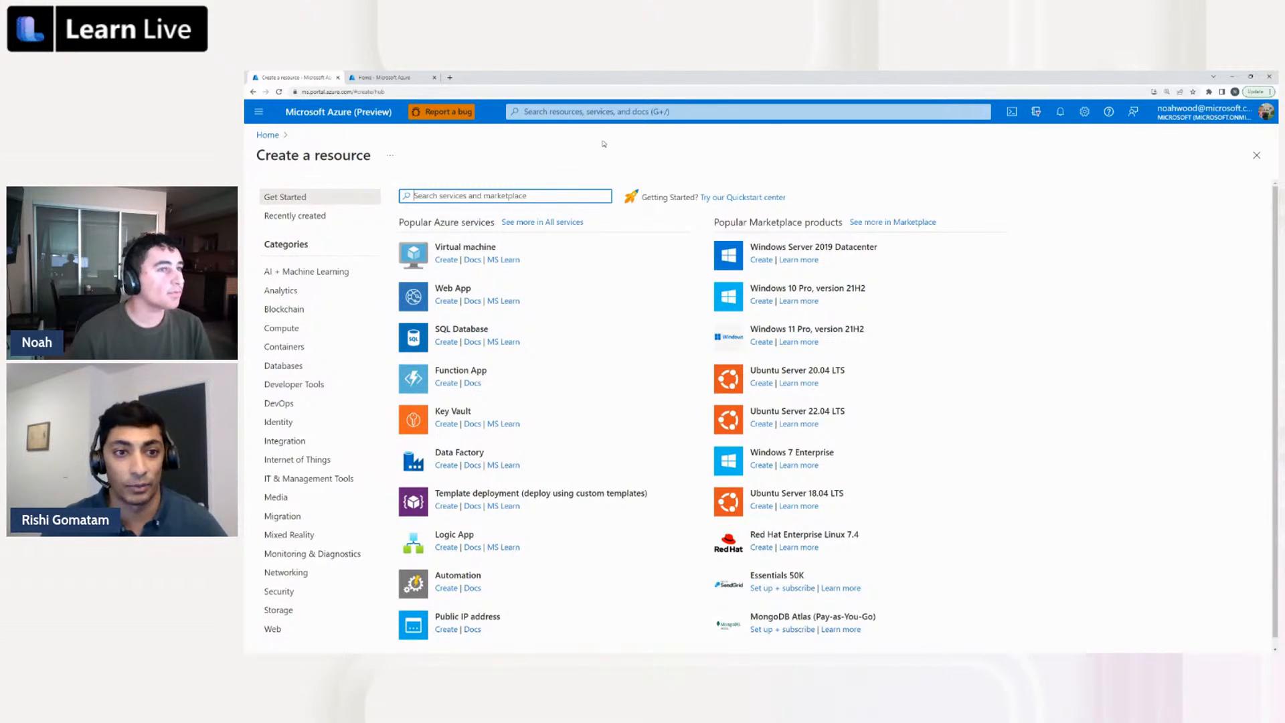
click(447, 261)
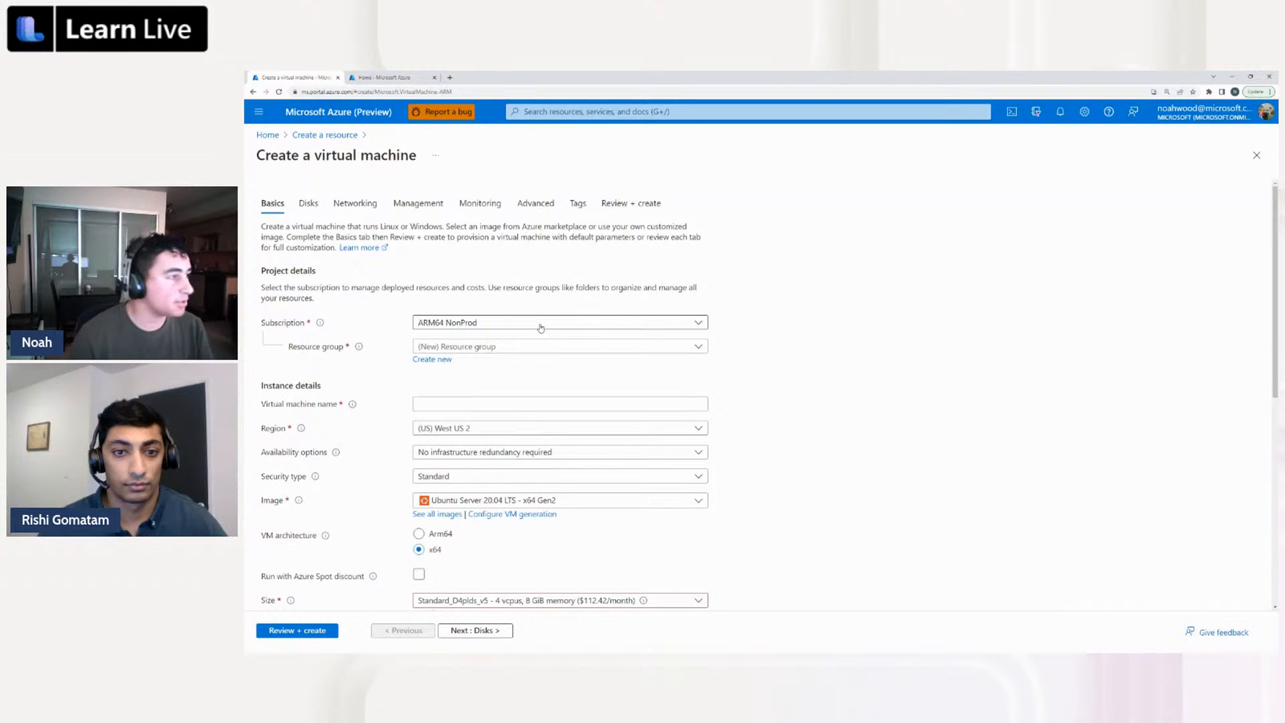
click(445, 361)
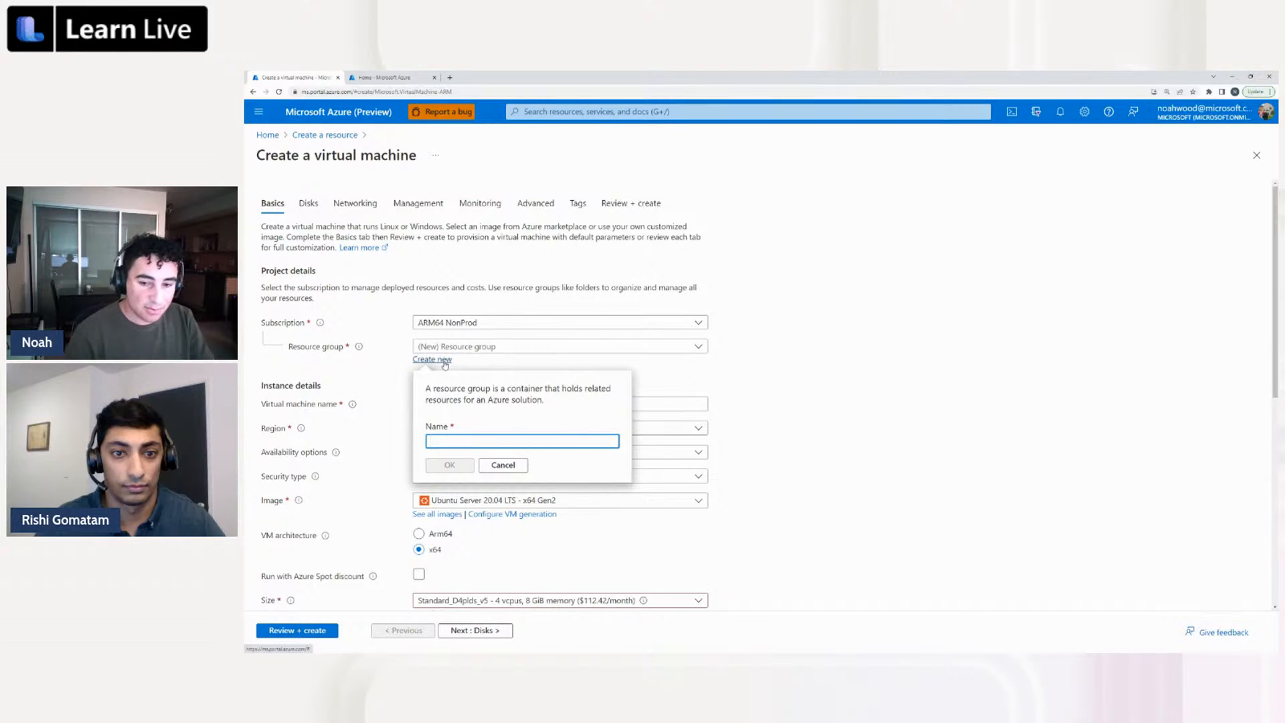
text(Live)
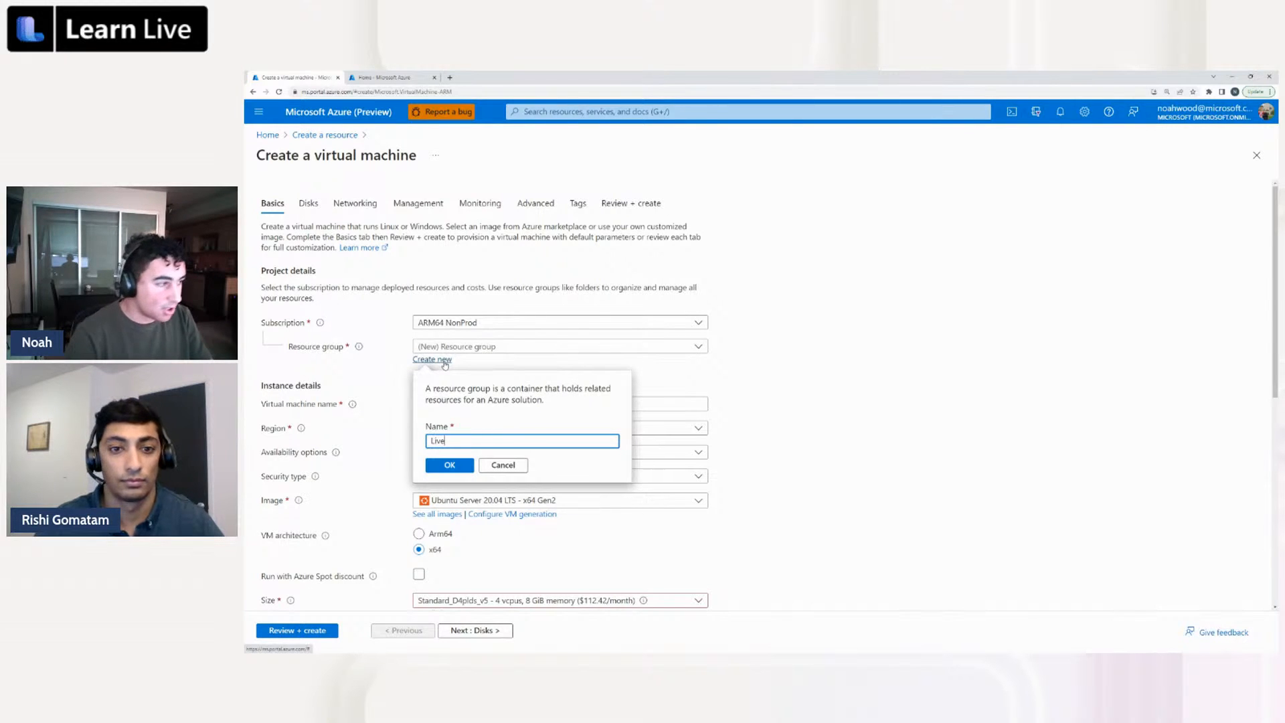
text(Learn)
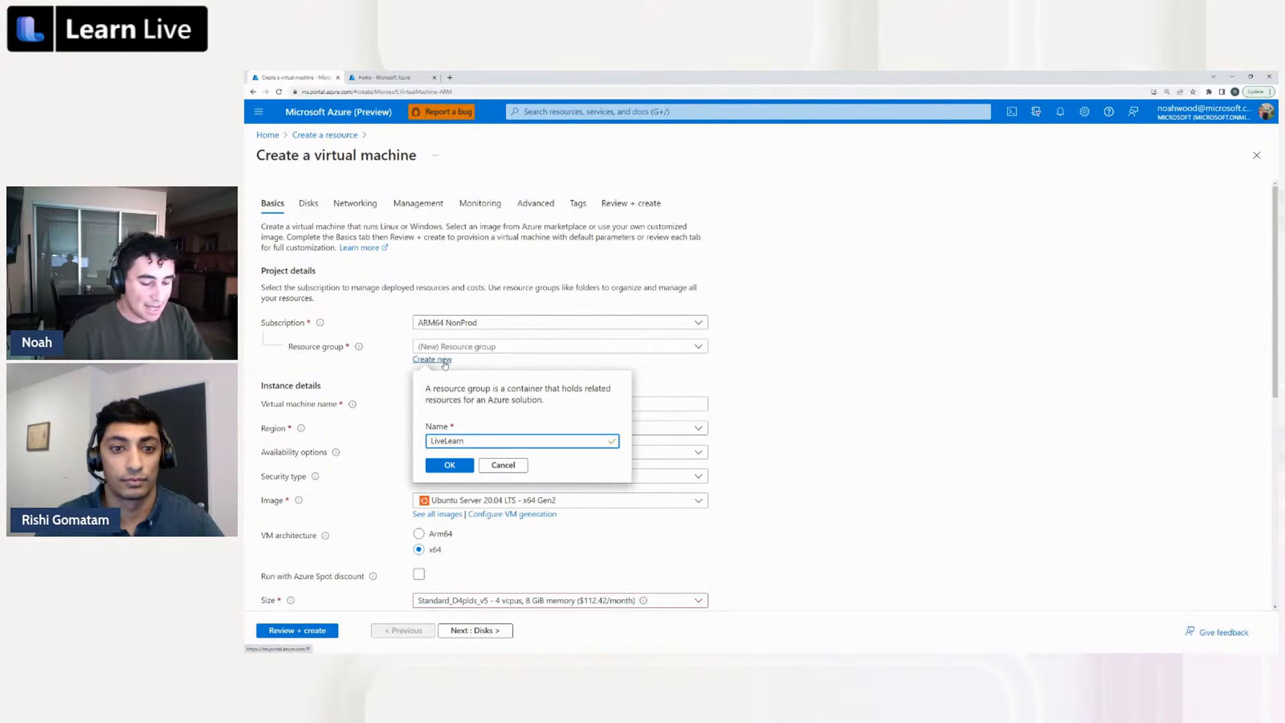
text(NWRG)
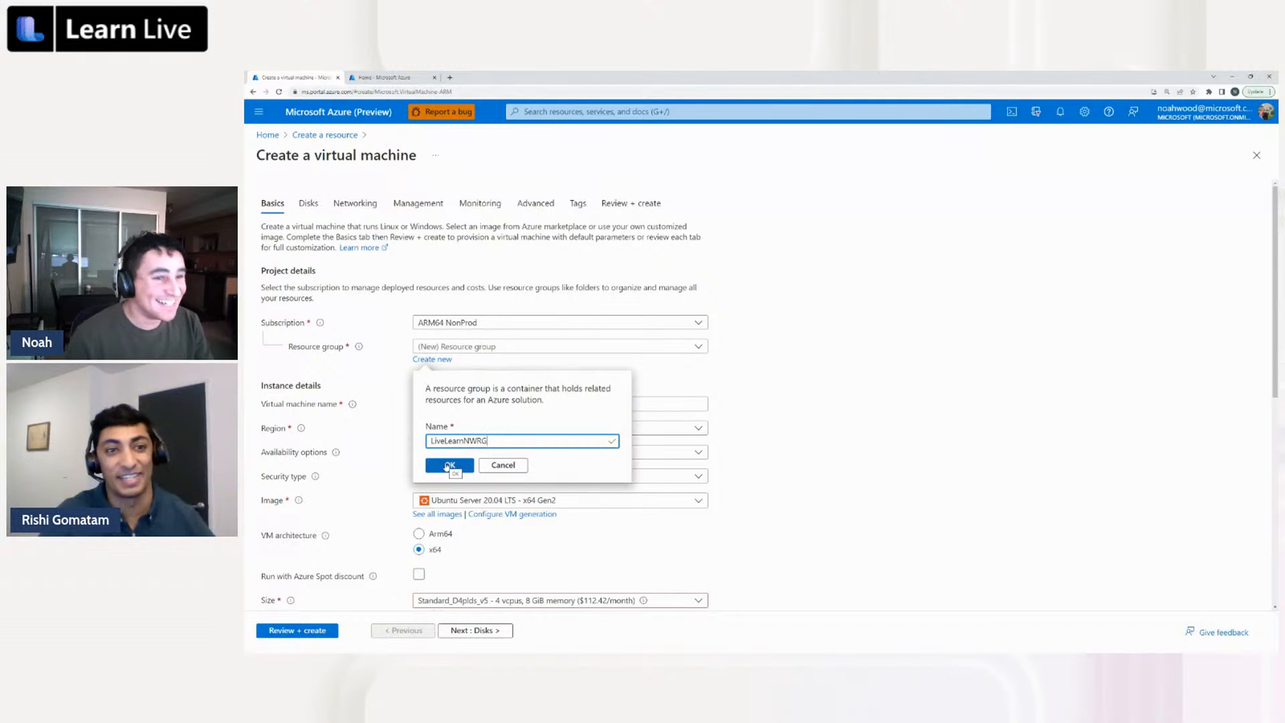
click(448, 465)
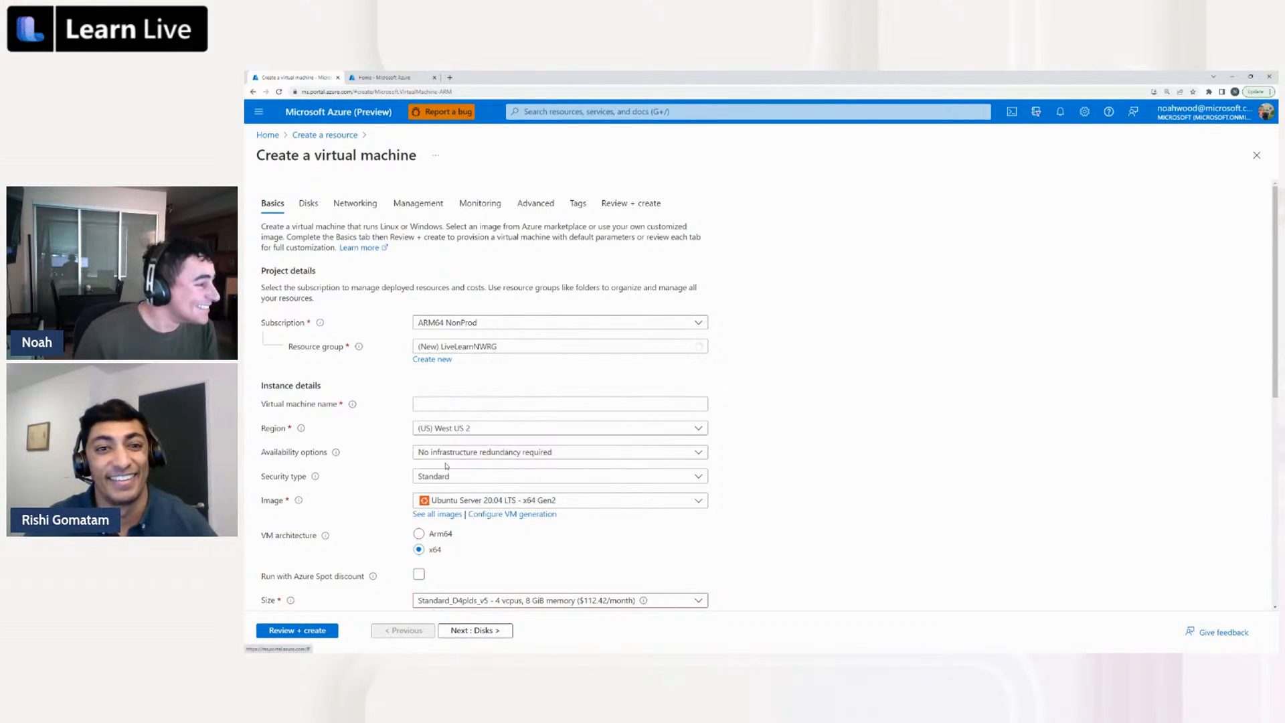
Name the virtual machine test-web-wus2-arm64vms in the instance details
click(464, 405)
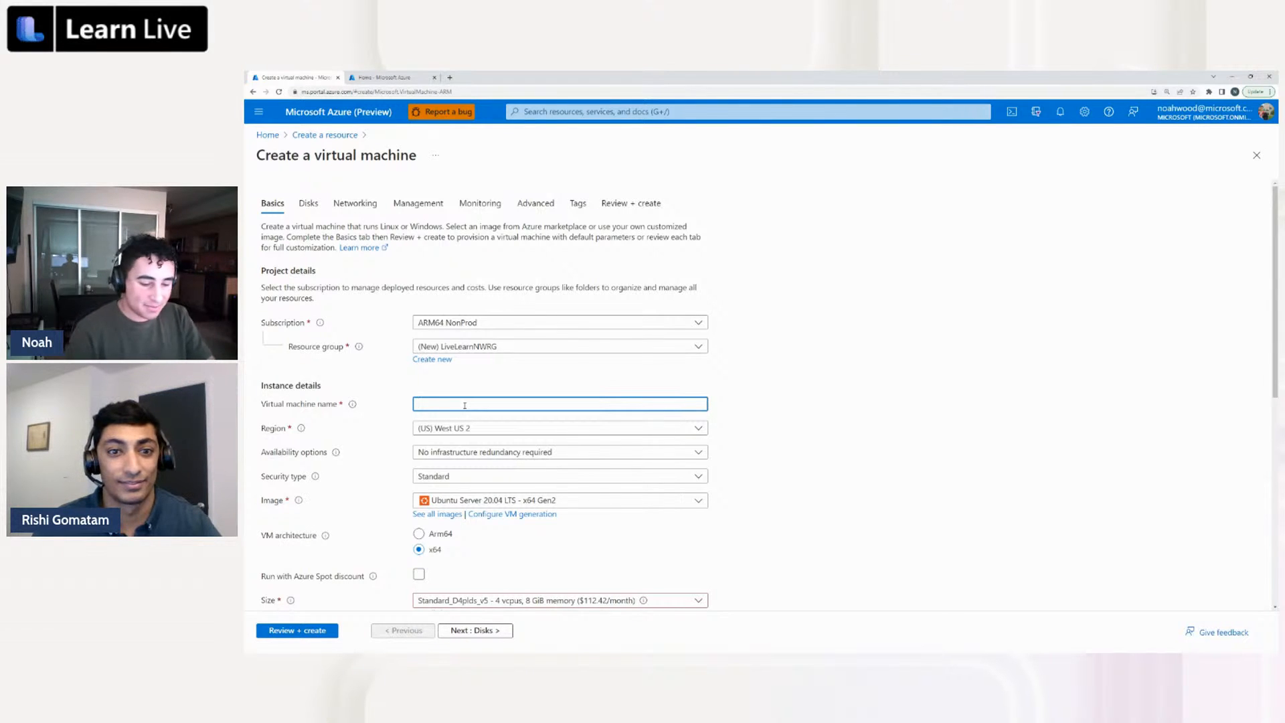
text(test-we)
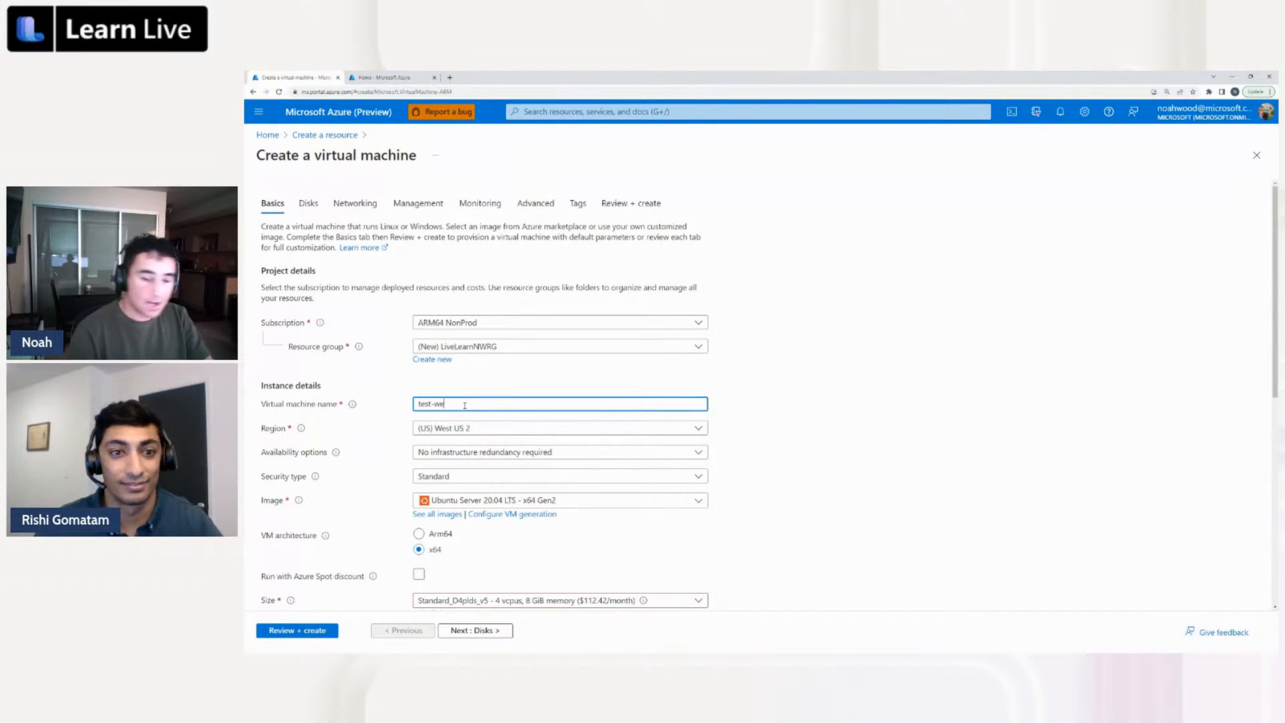
text(b-wes)
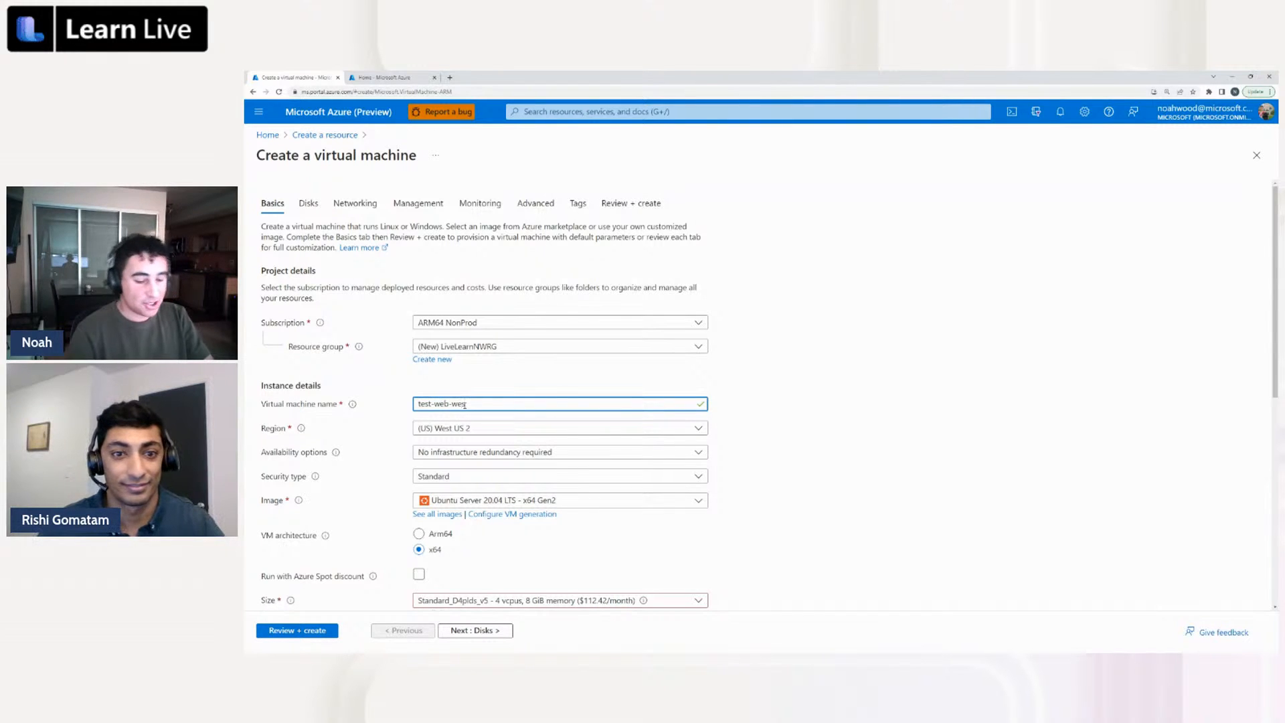
key(BackSpace)
key(BackSpace)
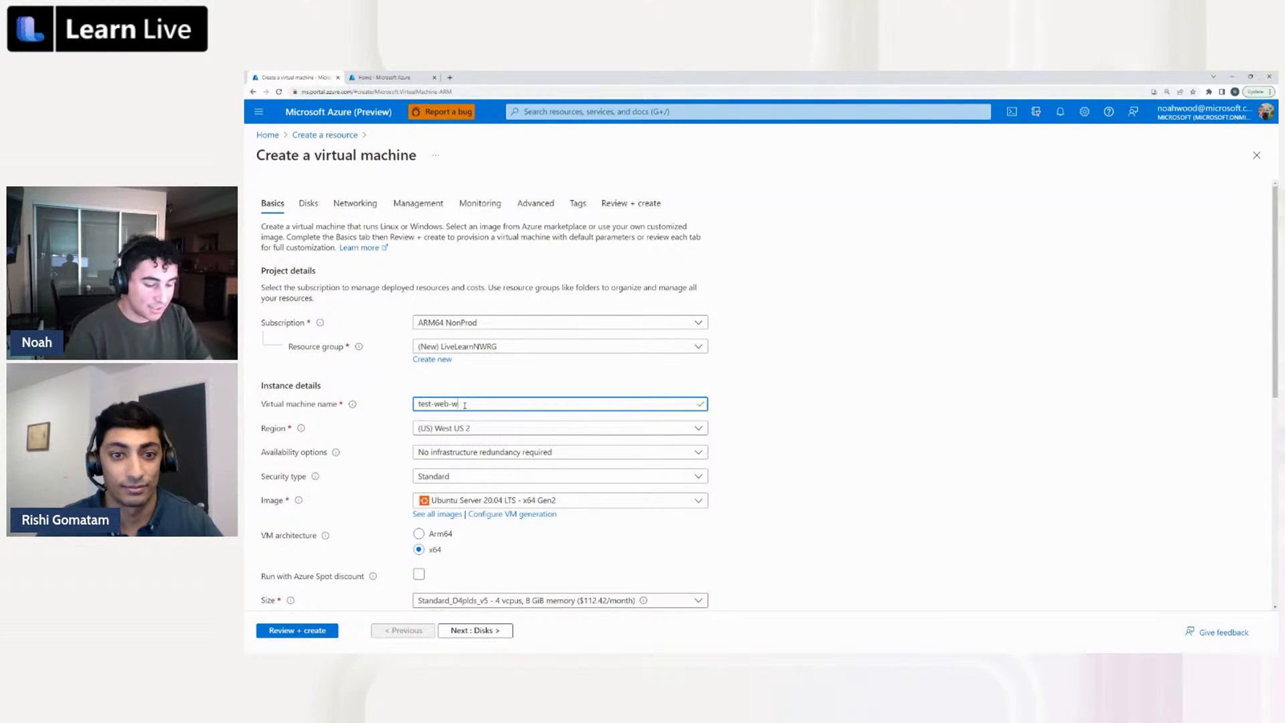
text(us2)
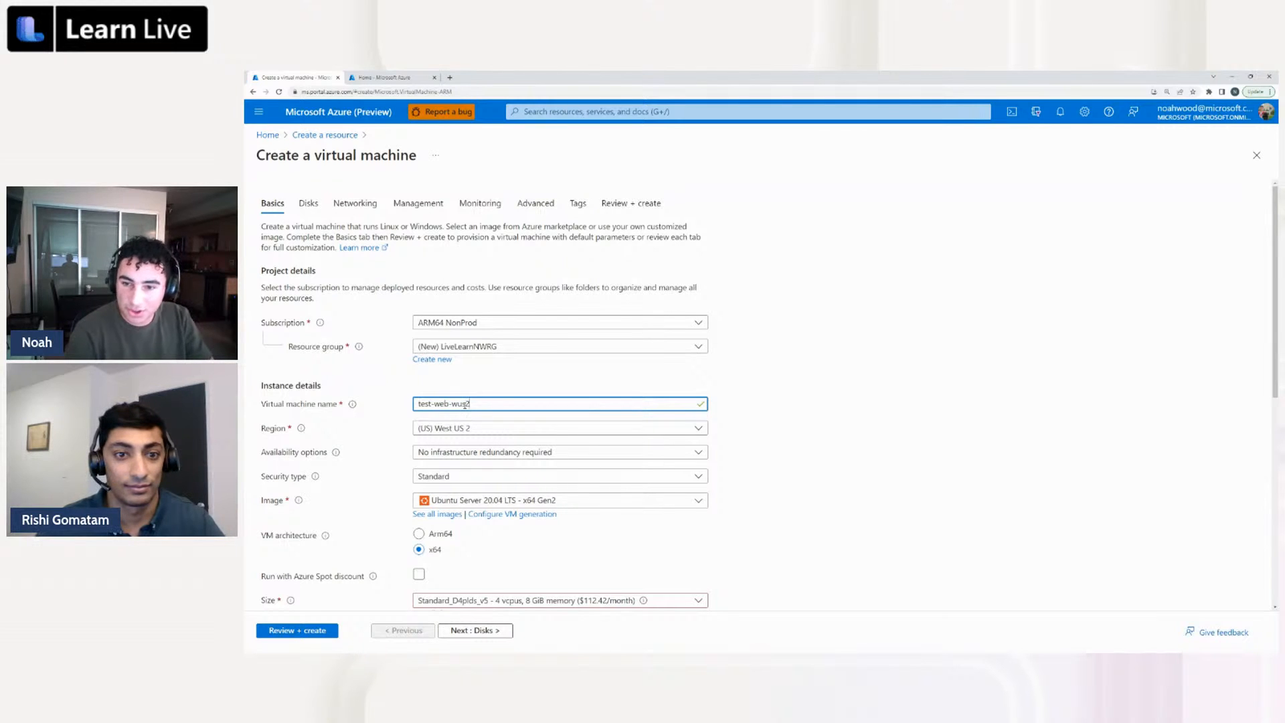
text(-arm64vm)
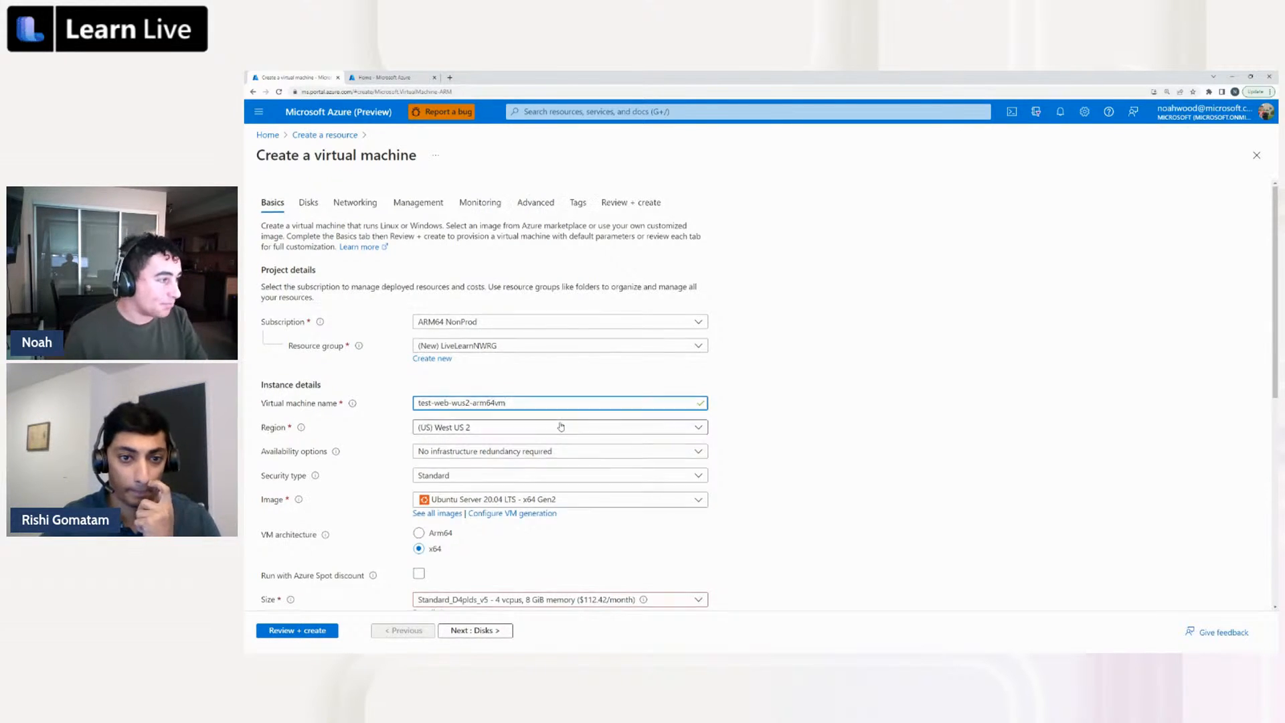
scroll(557, 381, down, 1)
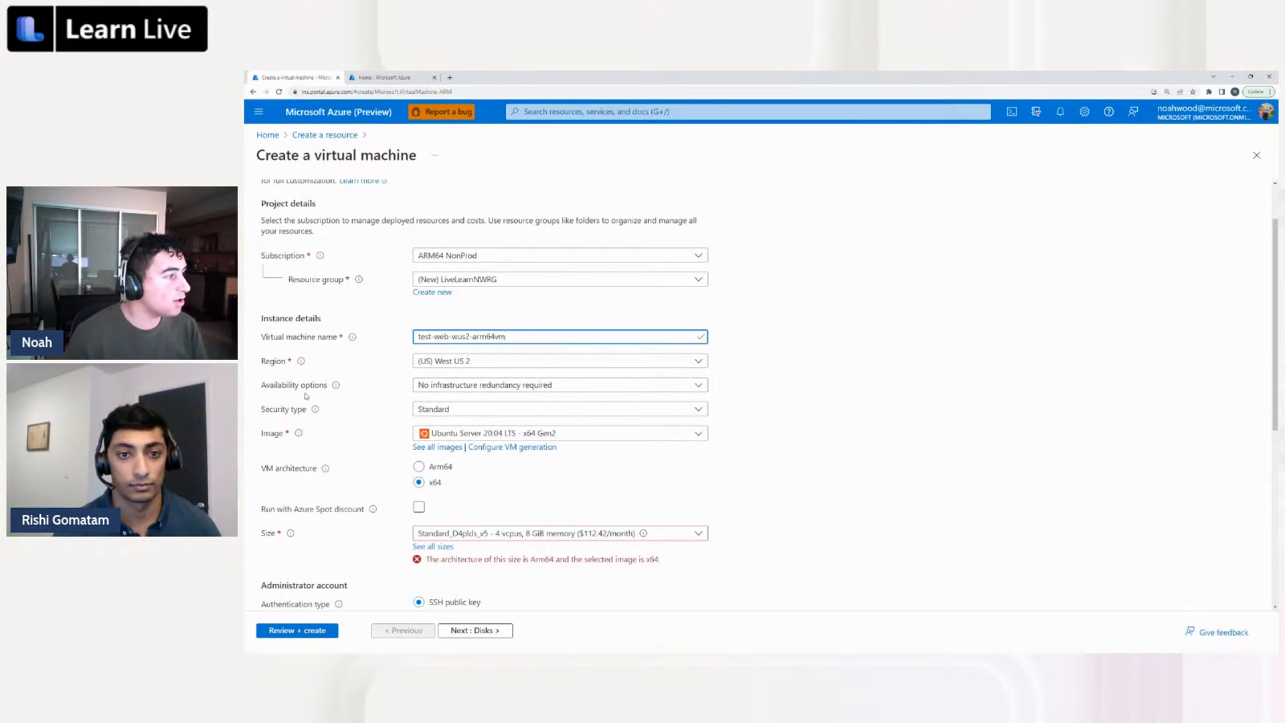
Filter the Marketplace images to the Arm64 image type and select Ubuntu Server 18.04 LTS - Arm64 for the virtual machine
mouse_move(336, 387)
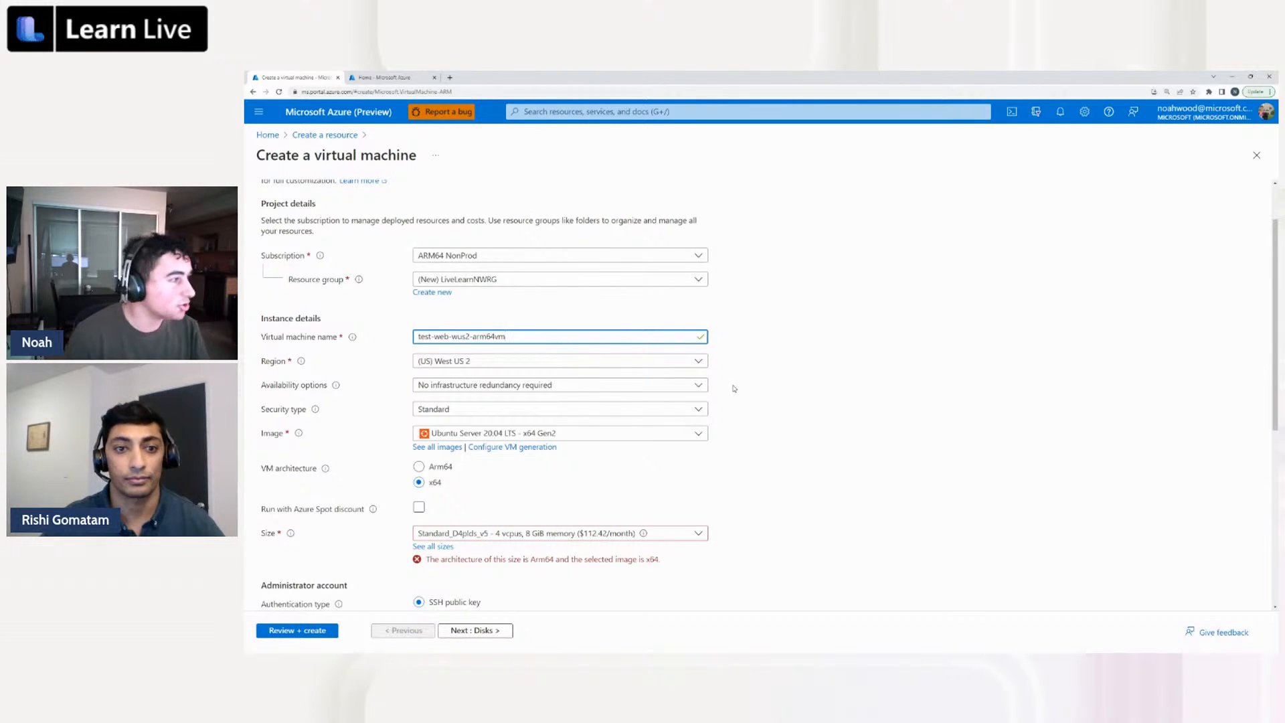
click(438, 447)
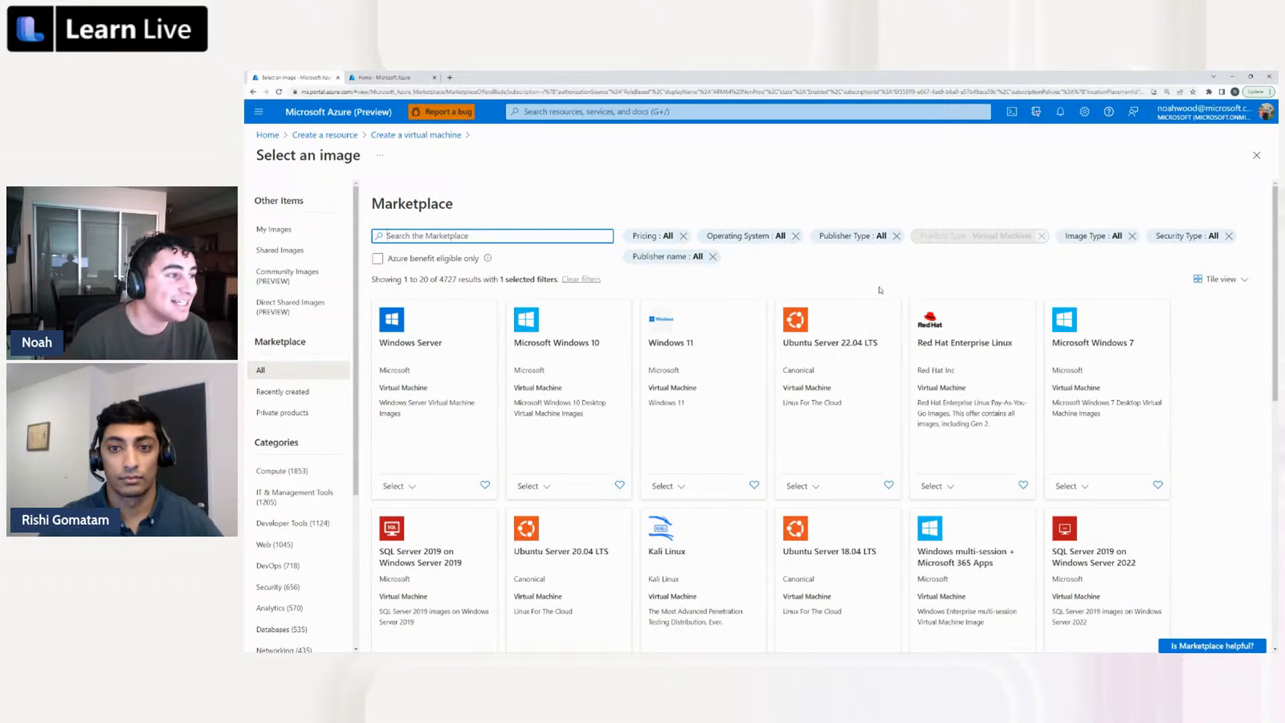
click(1085, 244)
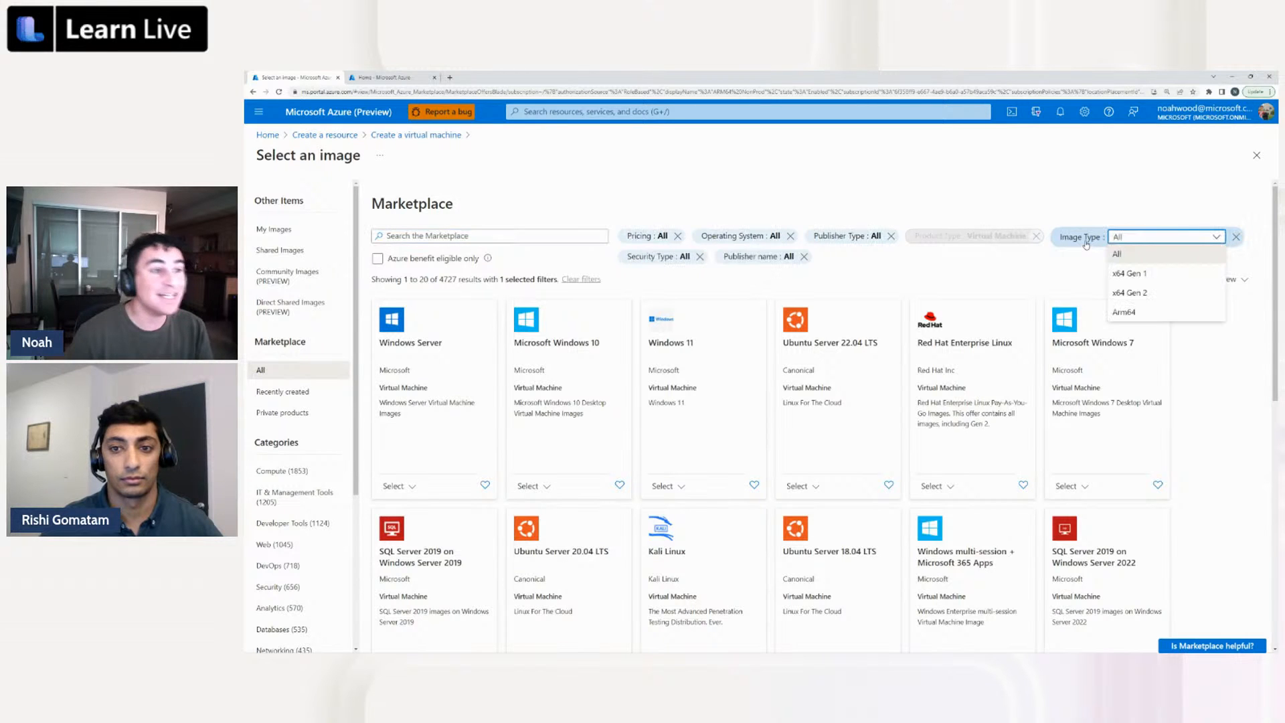
click(1139, 312)
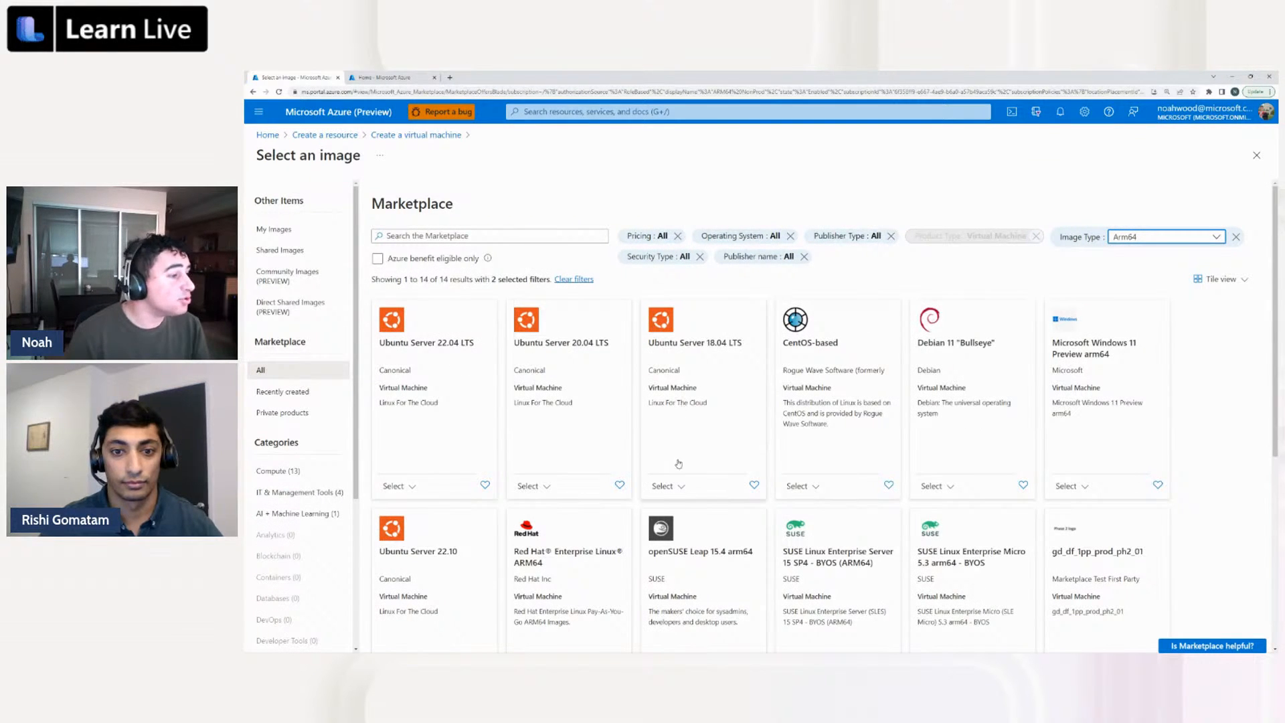
click(688, 497)
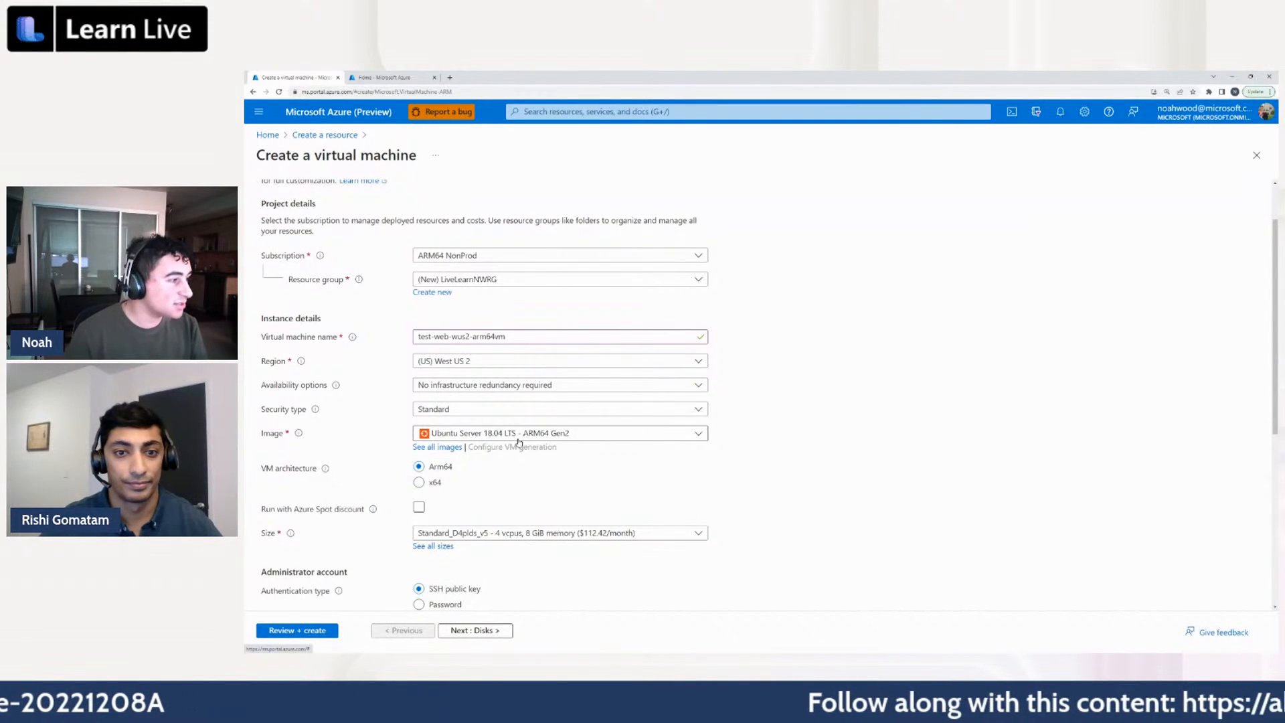
Choose the D4pds_v5 size from the D-Series v5 family for the virtual machine
mouse_move(324, 469)
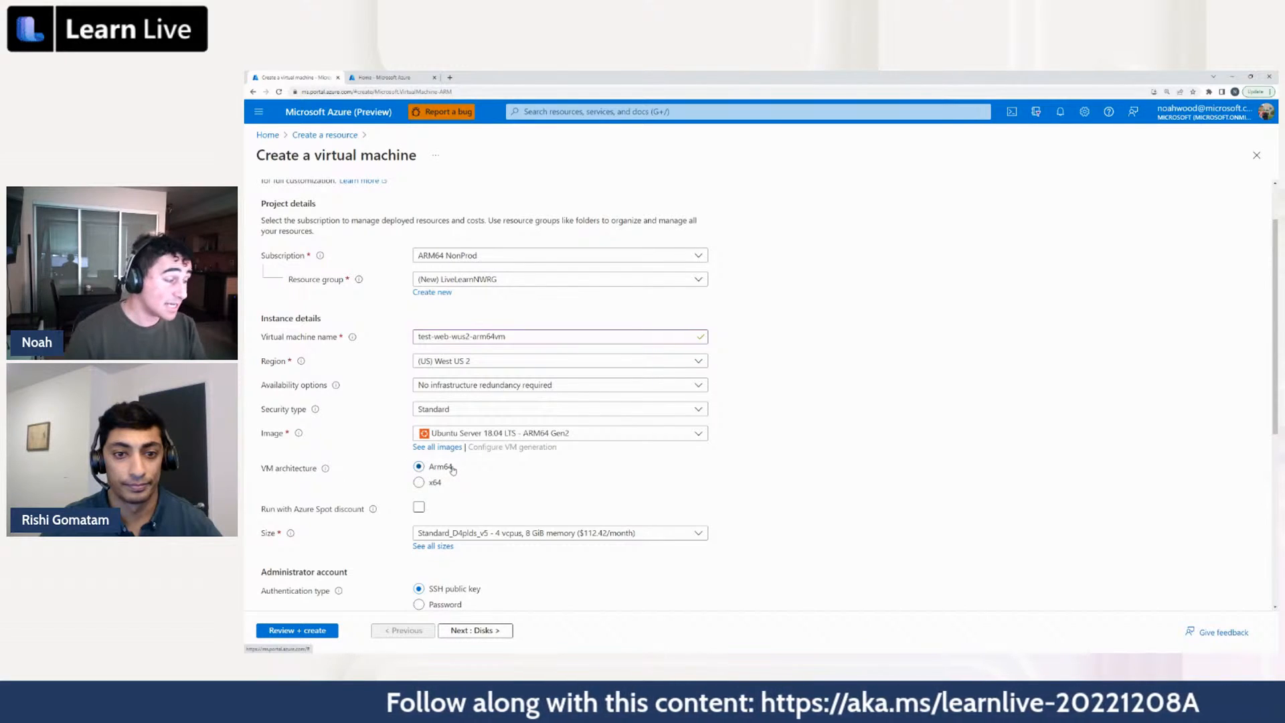
scroll(565, 488, down, 1)
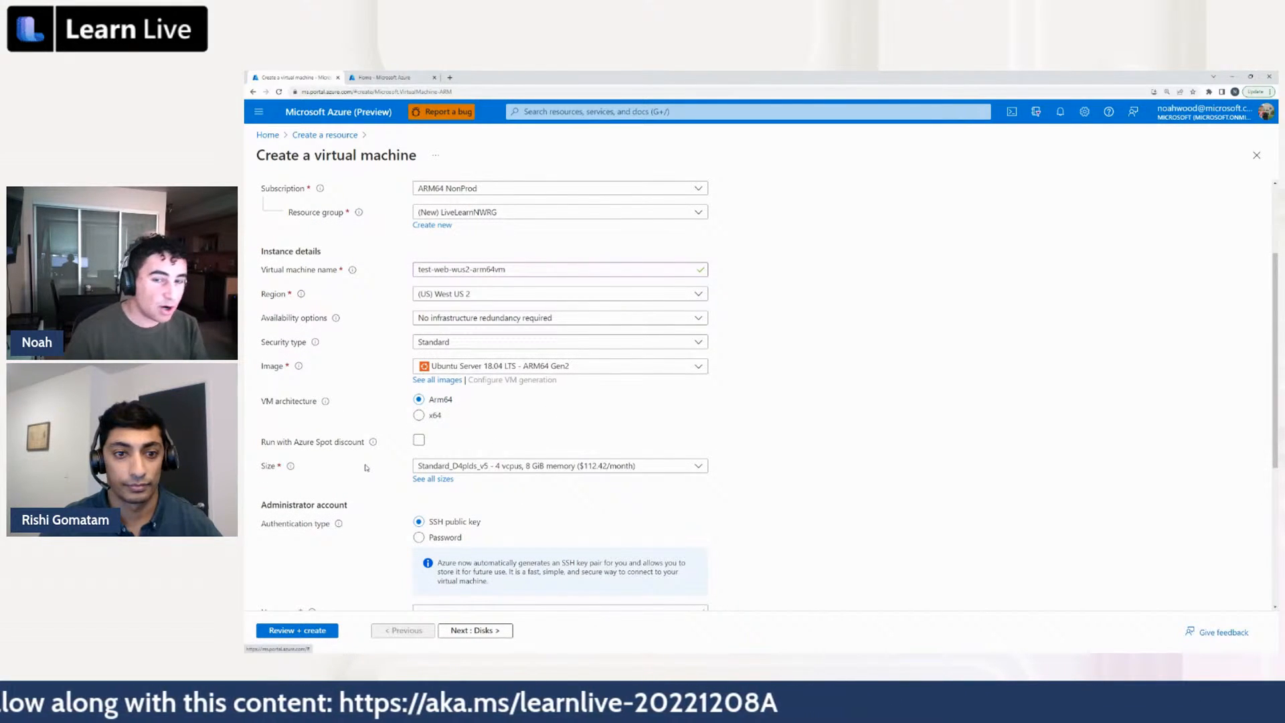
click(439, 479)
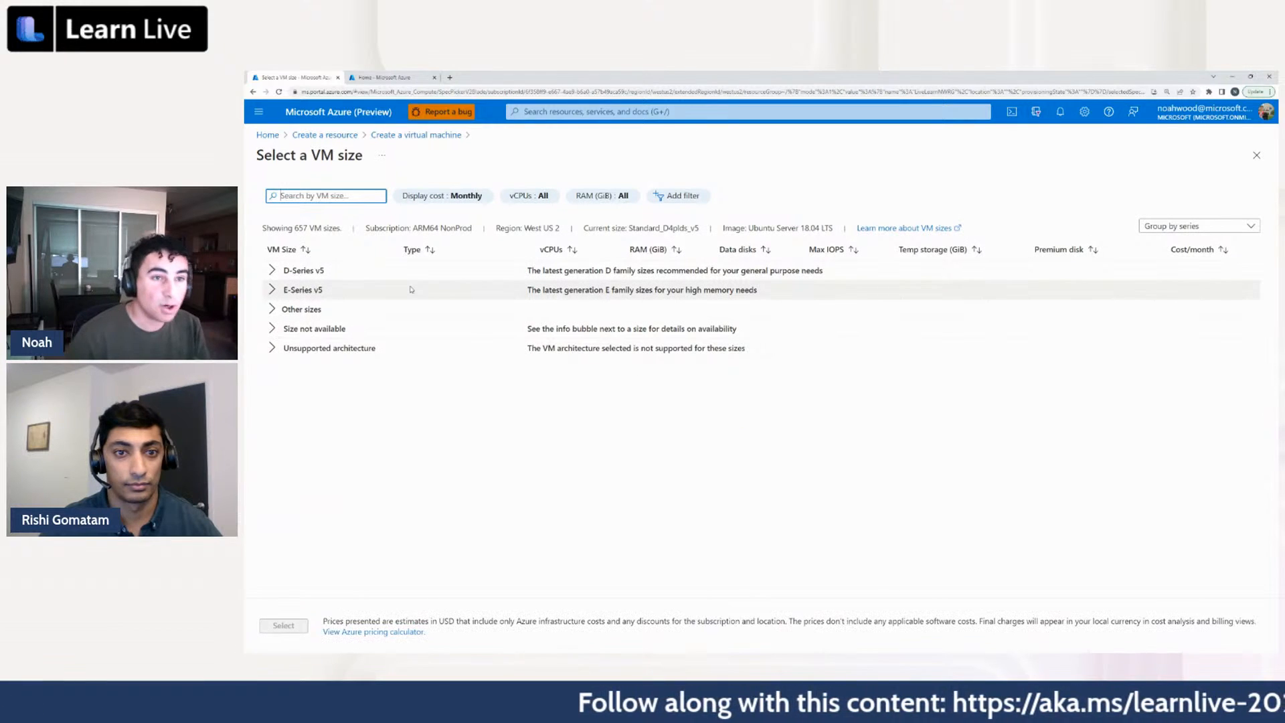
click(272, 273)
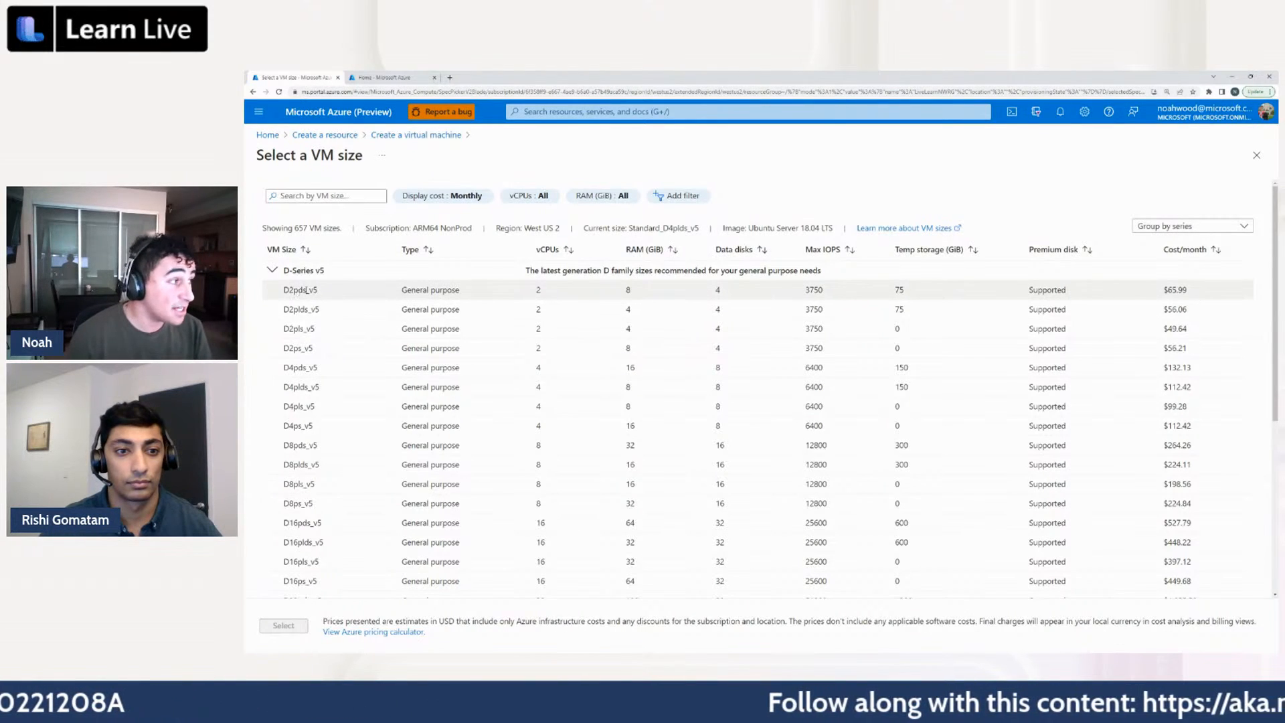
click(334, 367)
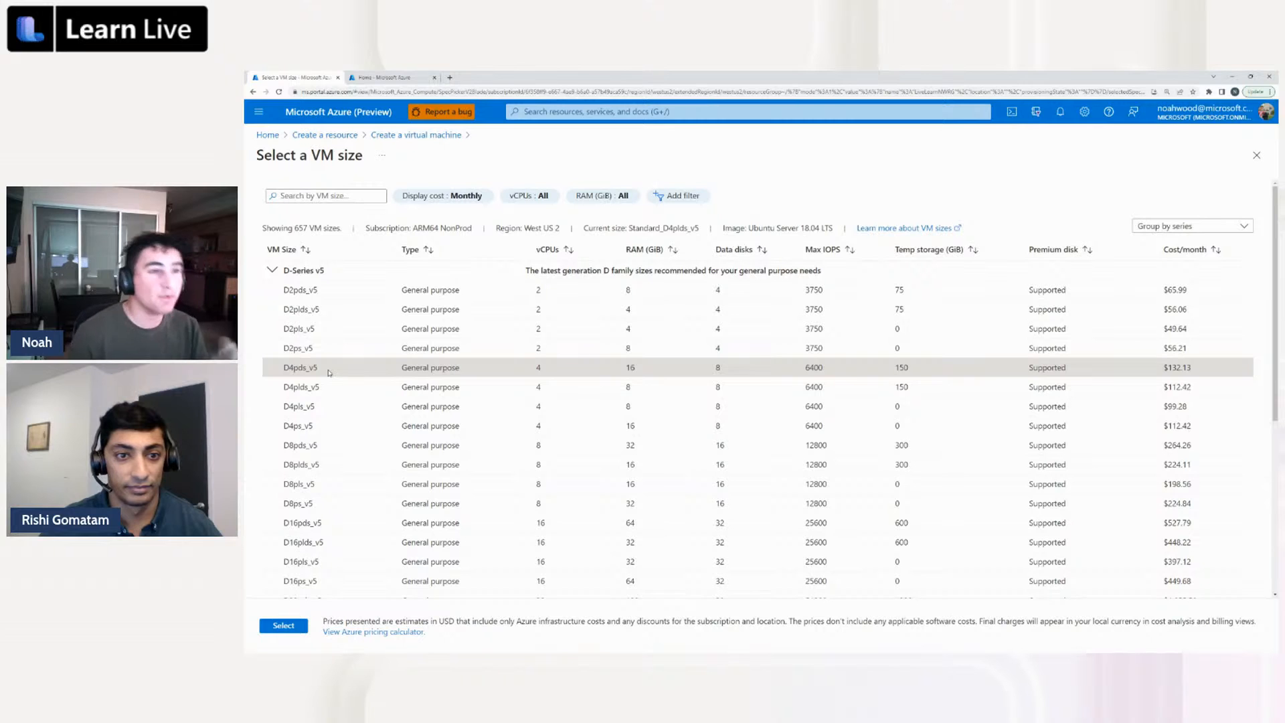
click(284, 625)
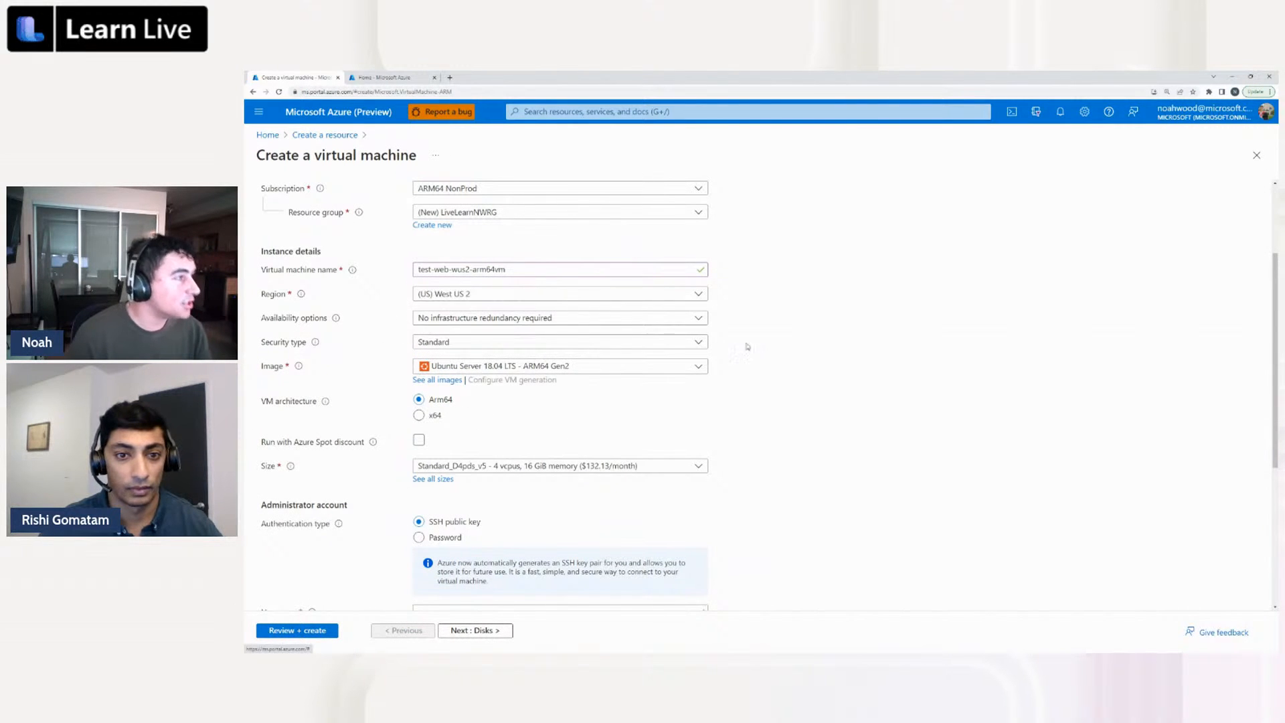
Keep SSH public key as the administrator authentication type and replace the default username with a personal administrator username
scroll(749, 342, up, 1)
scroll(756, 339, down, 3)
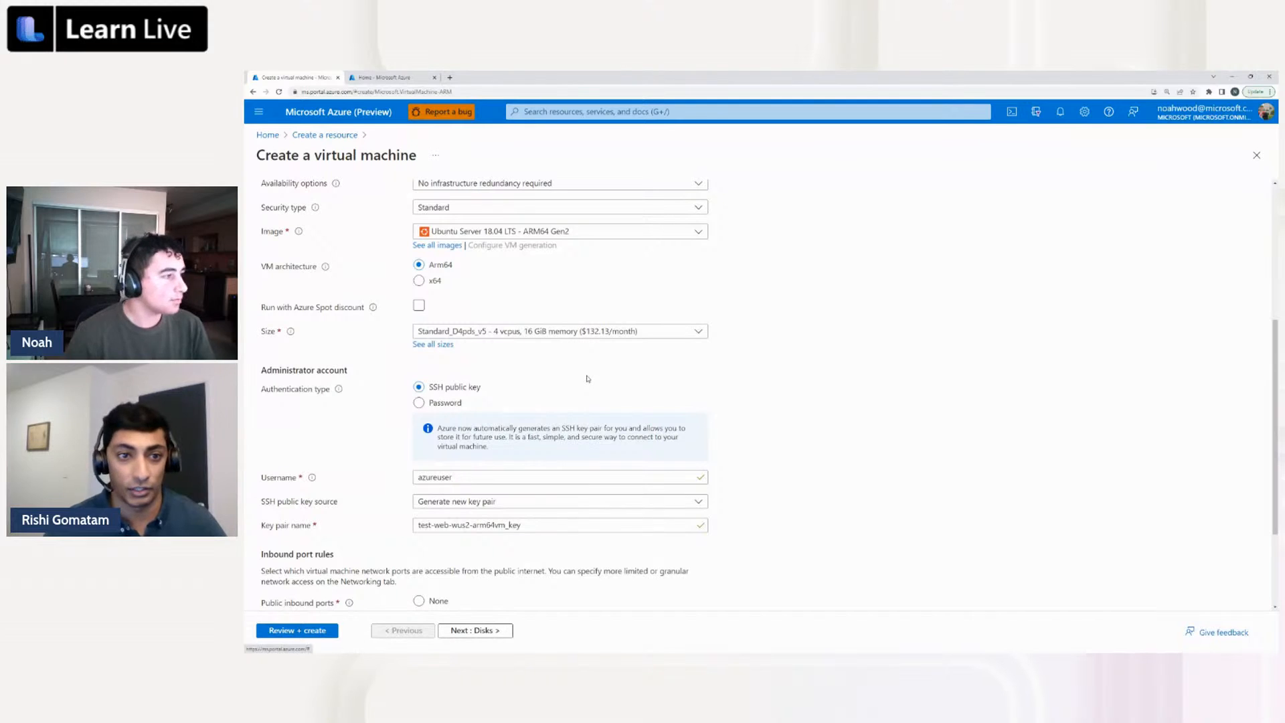
click(419, 403)
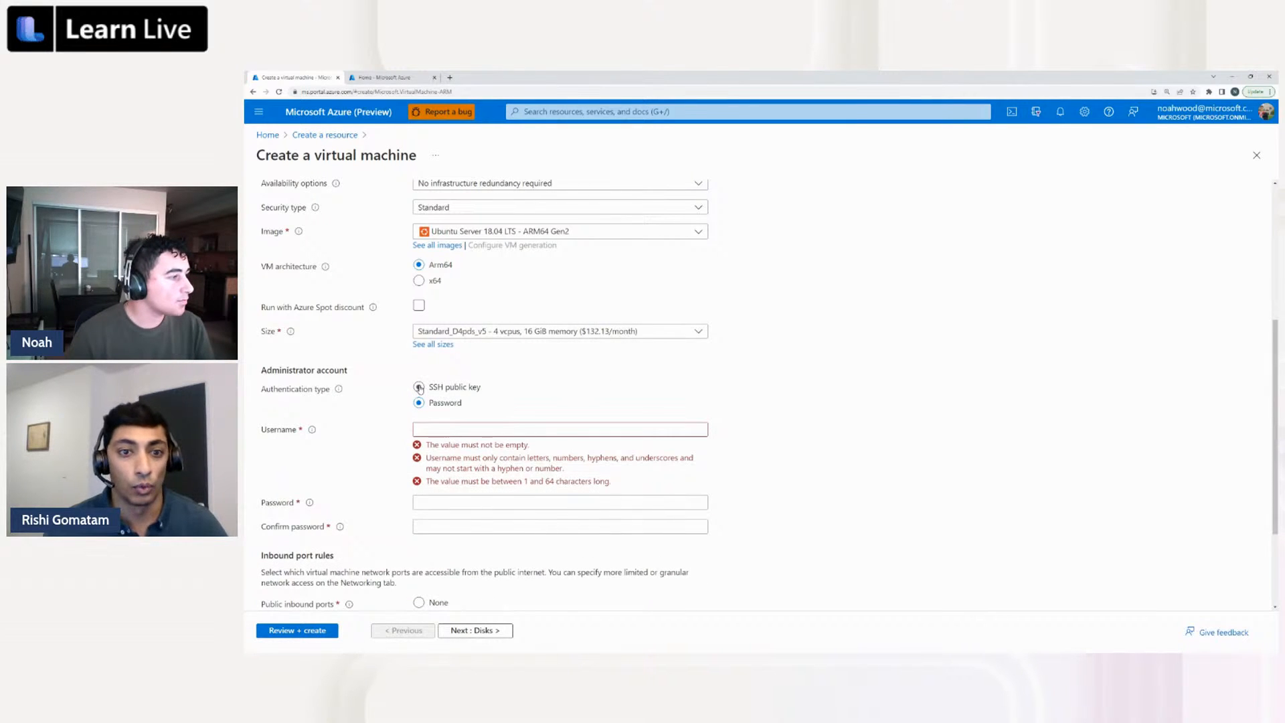
click(416, 387)
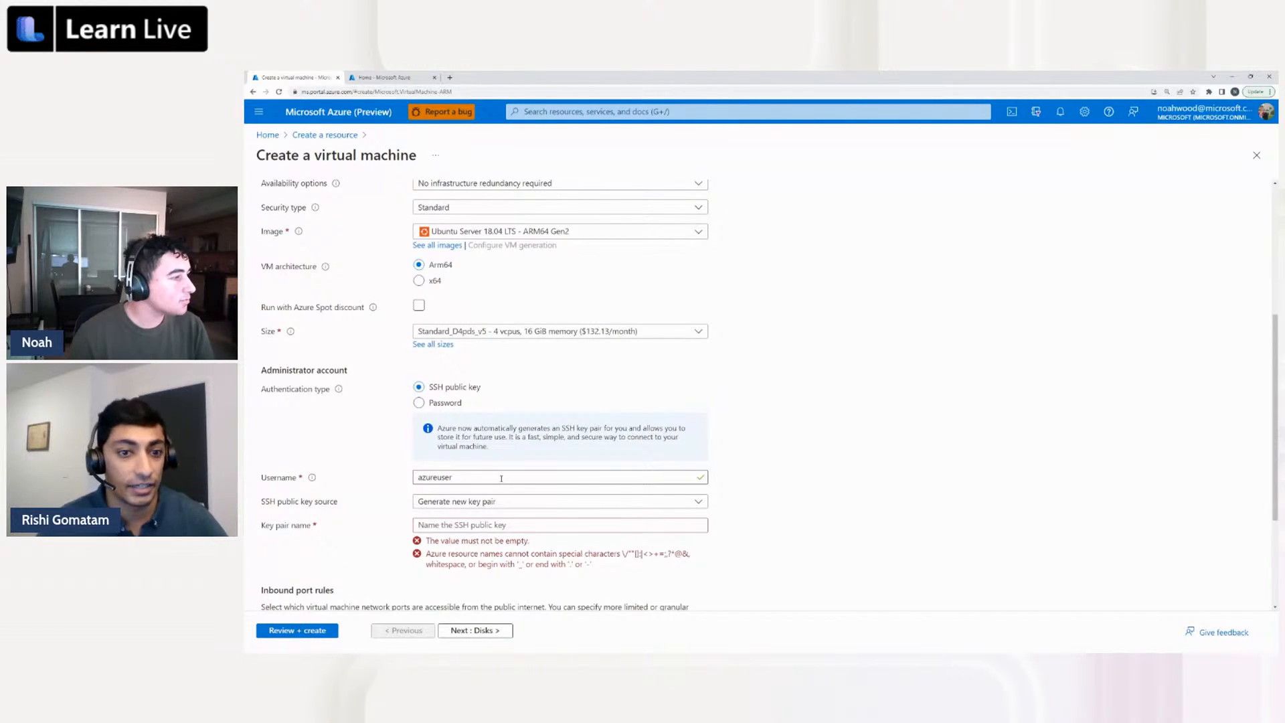
click(501, 478)
double_click(501, 479)
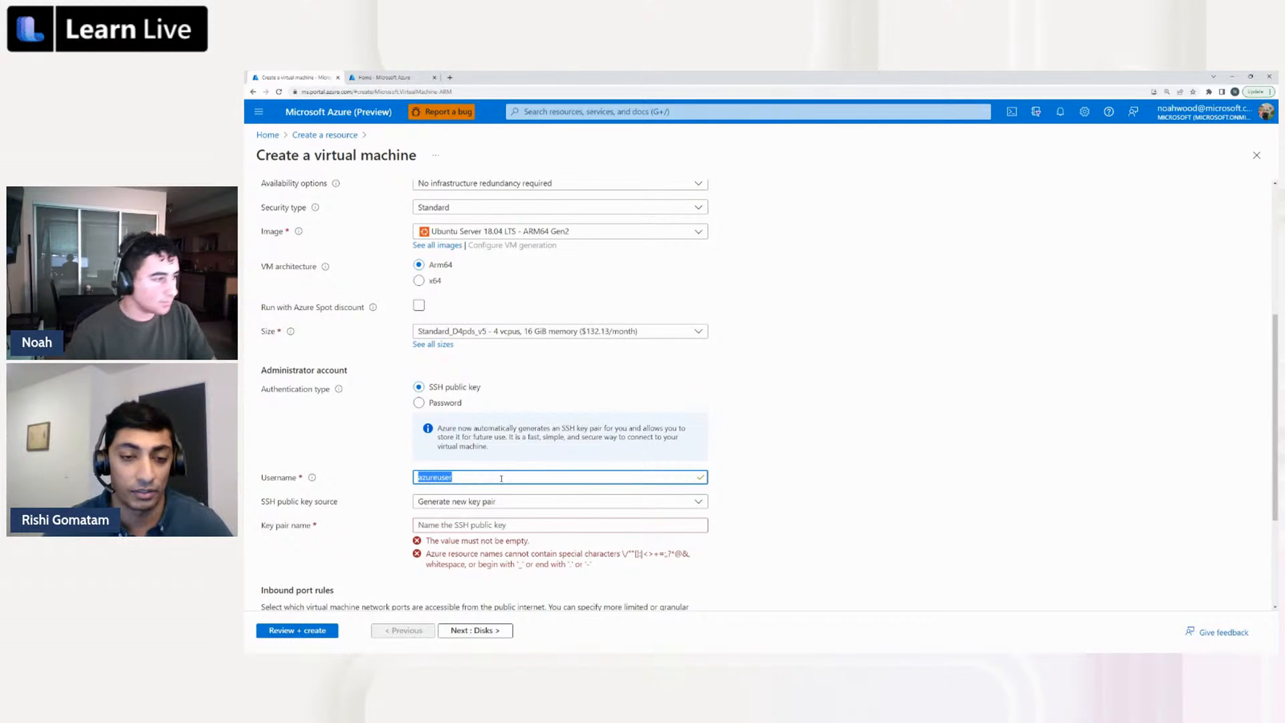
text(noahwood)
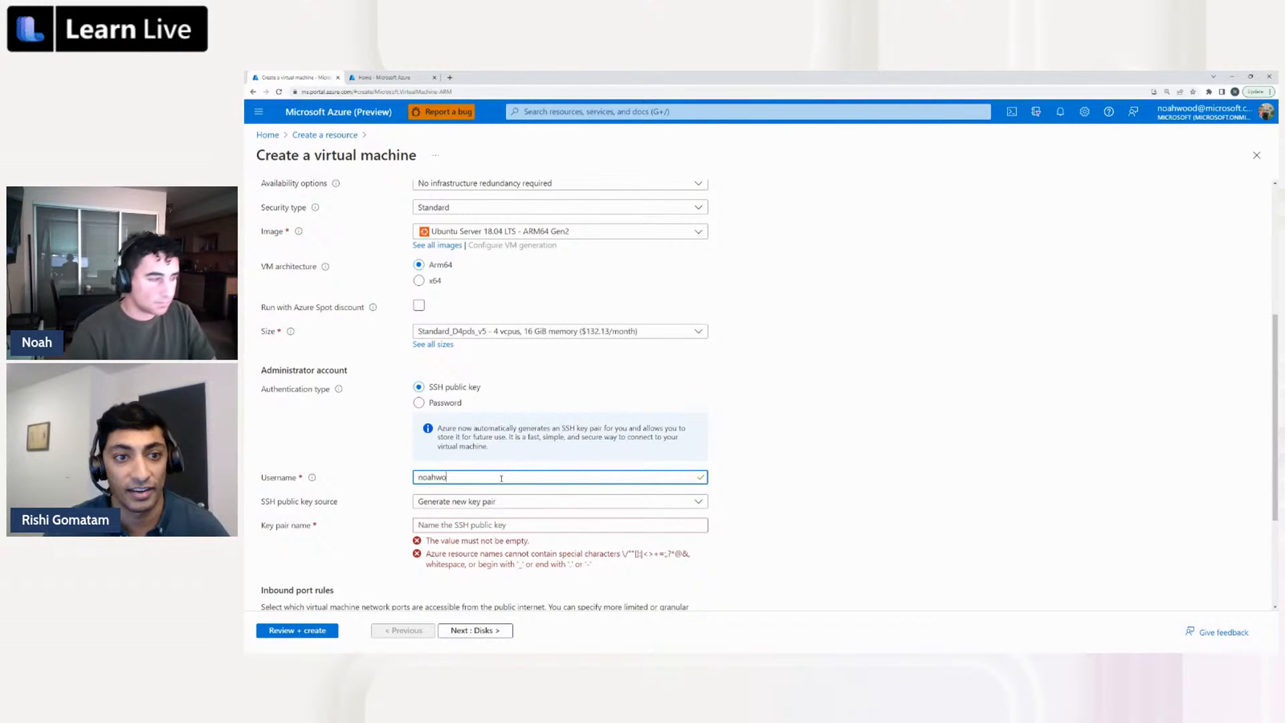
click(759, 396)
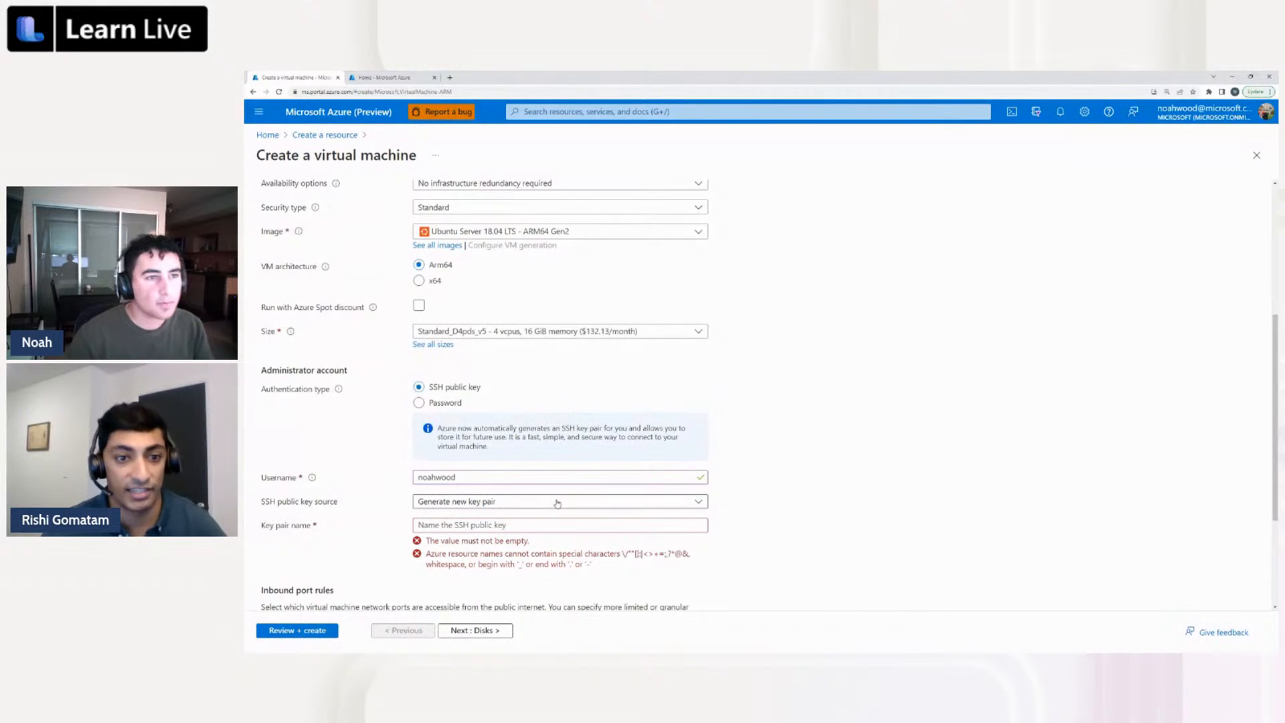
Set the SSH public key source to Use existing public key and paste the copied public key
click(601, 504)
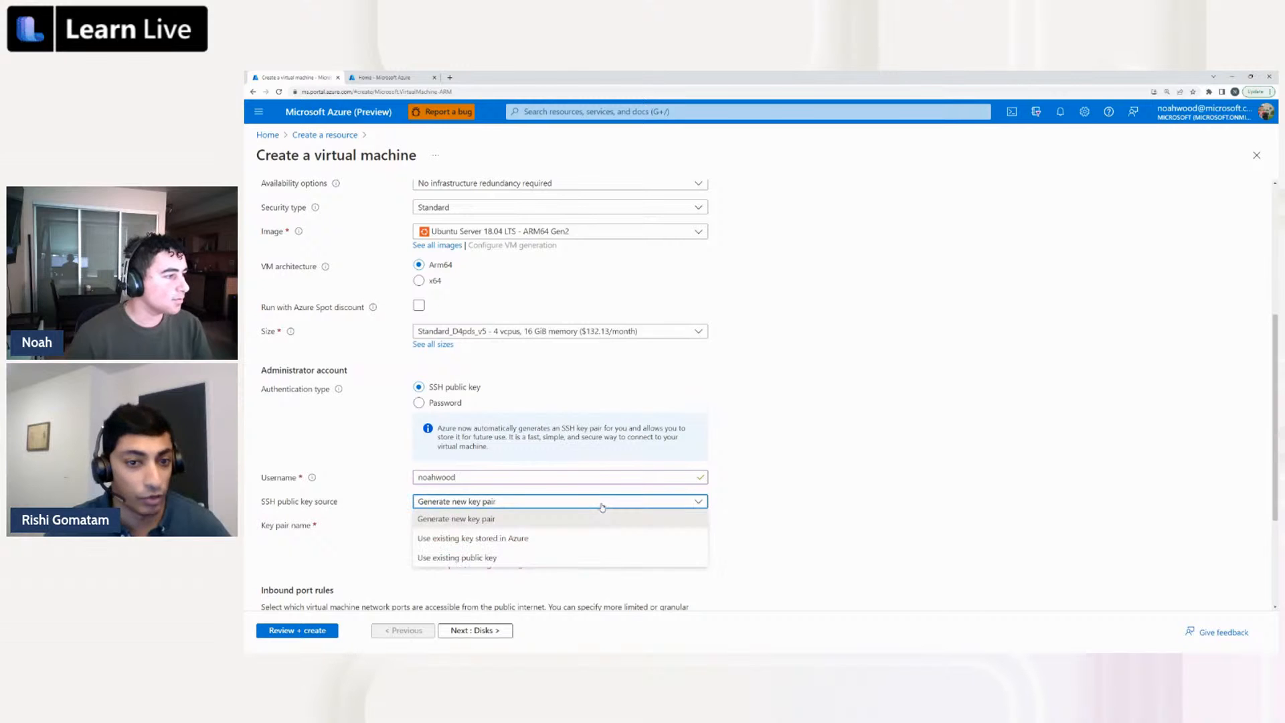
click(459, 558)
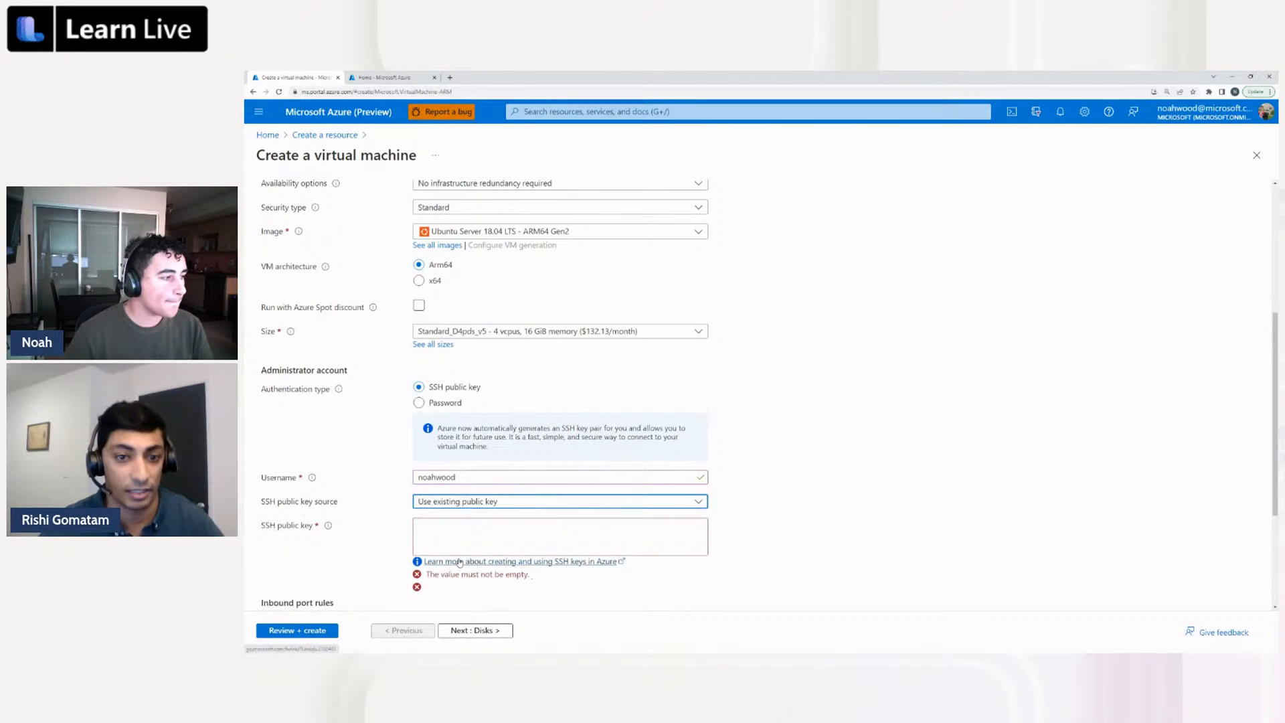
click(465, 535)
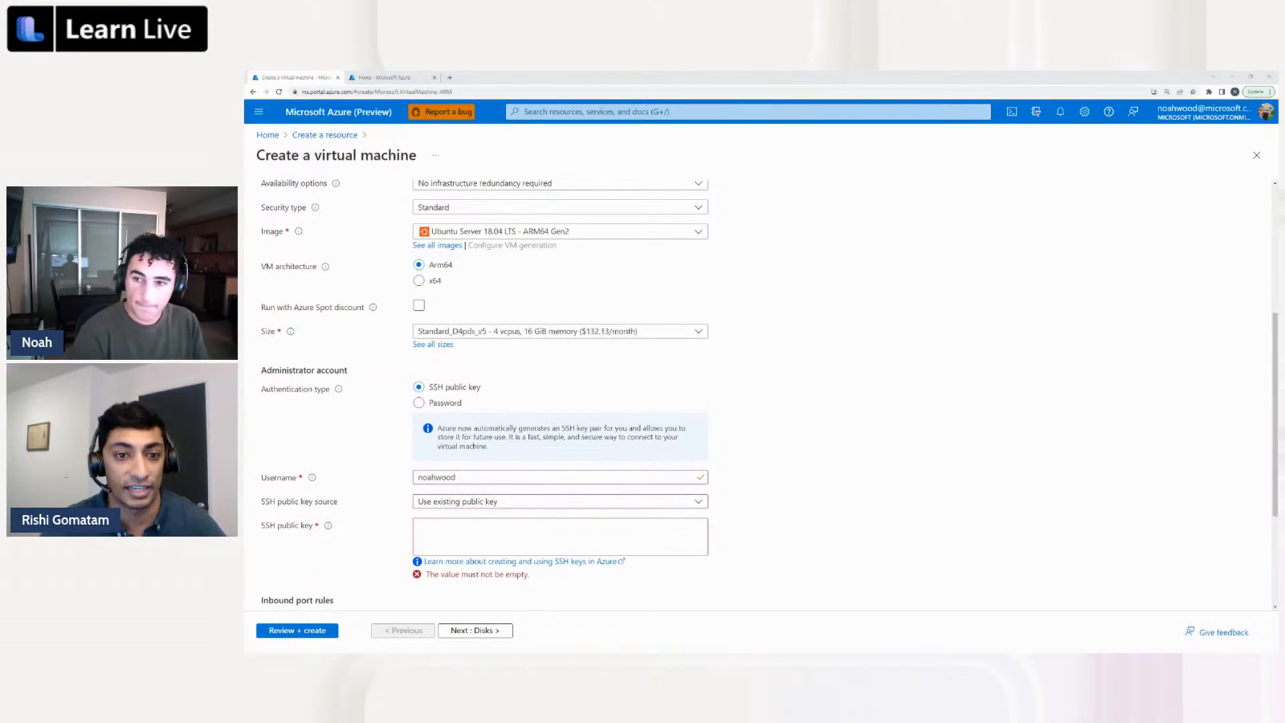
click(697, 536)
key(ctrl+v)
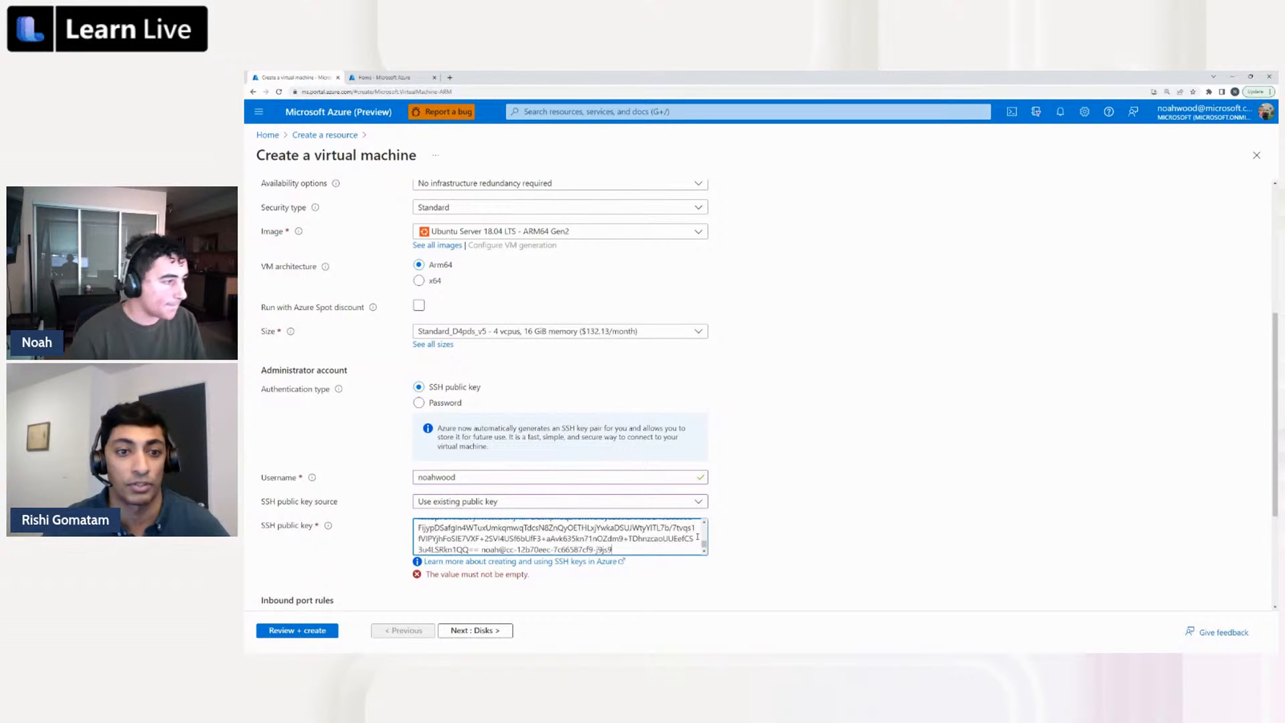
Review the inbound port rules and the completed basic settings of the virtual machine
scroll(745, 440, down, 1)
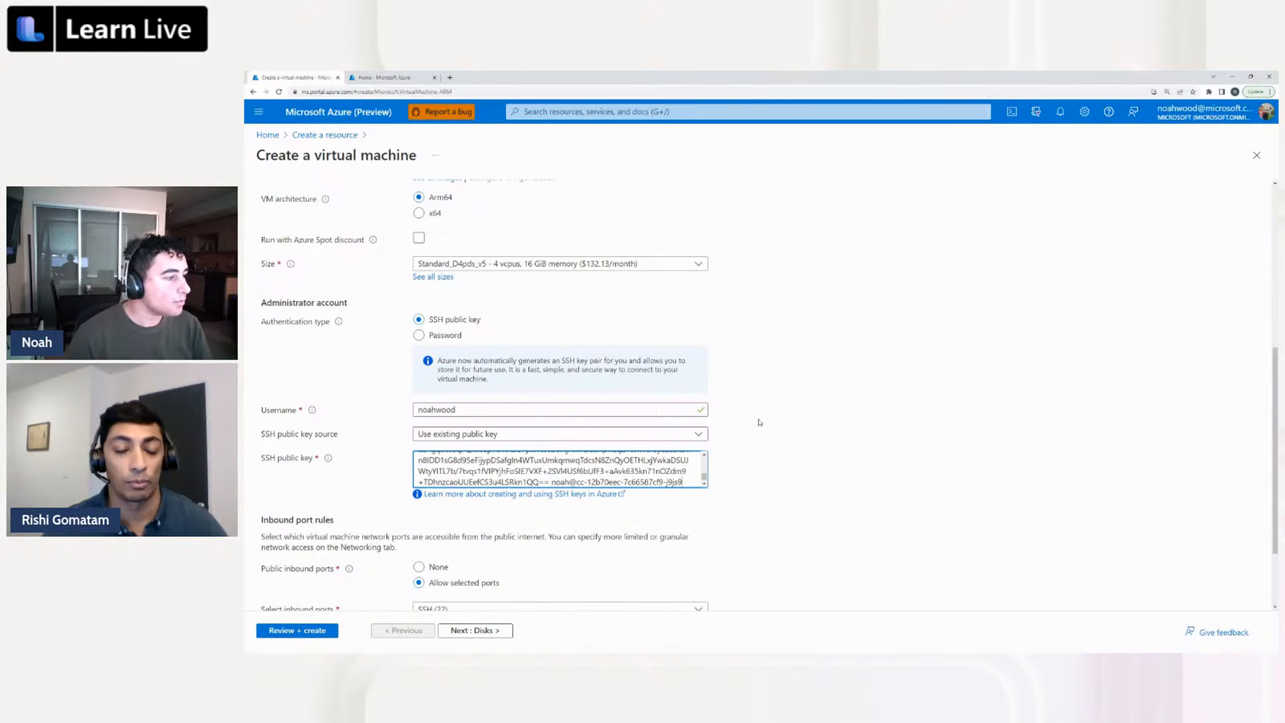
scroll(760, 418, down, 1)
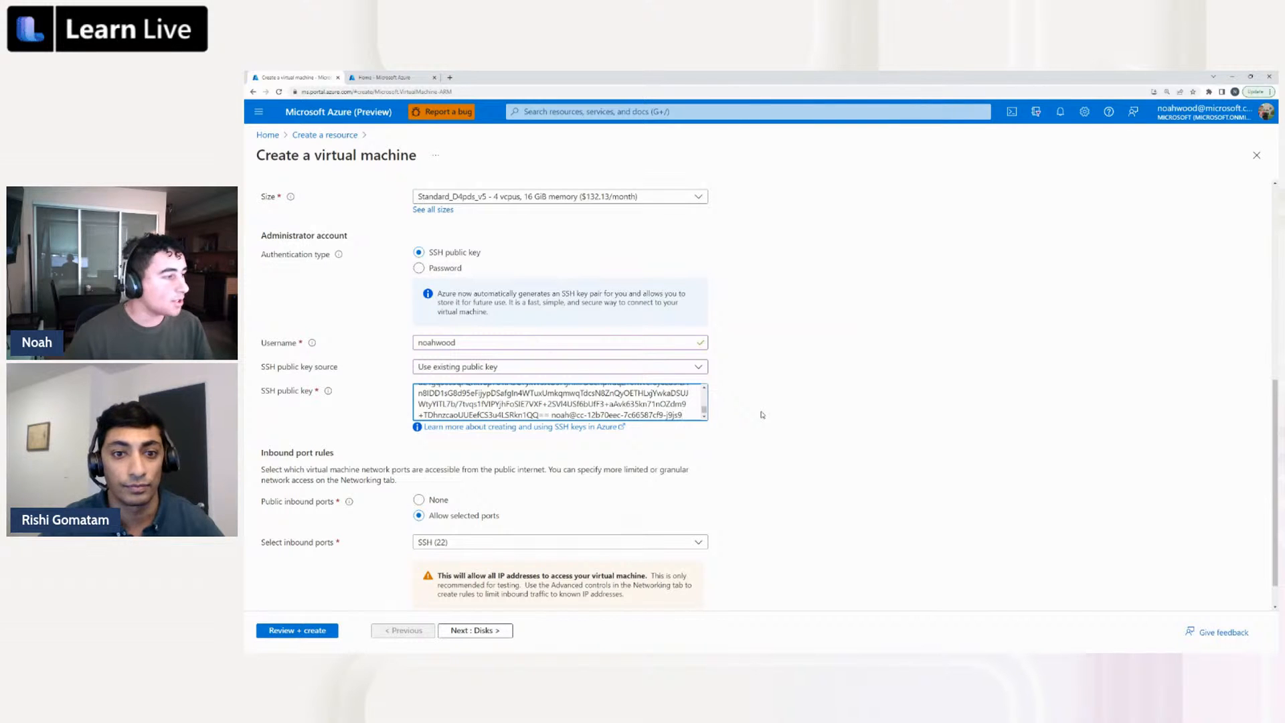
scroll(760, 414, down, 1)
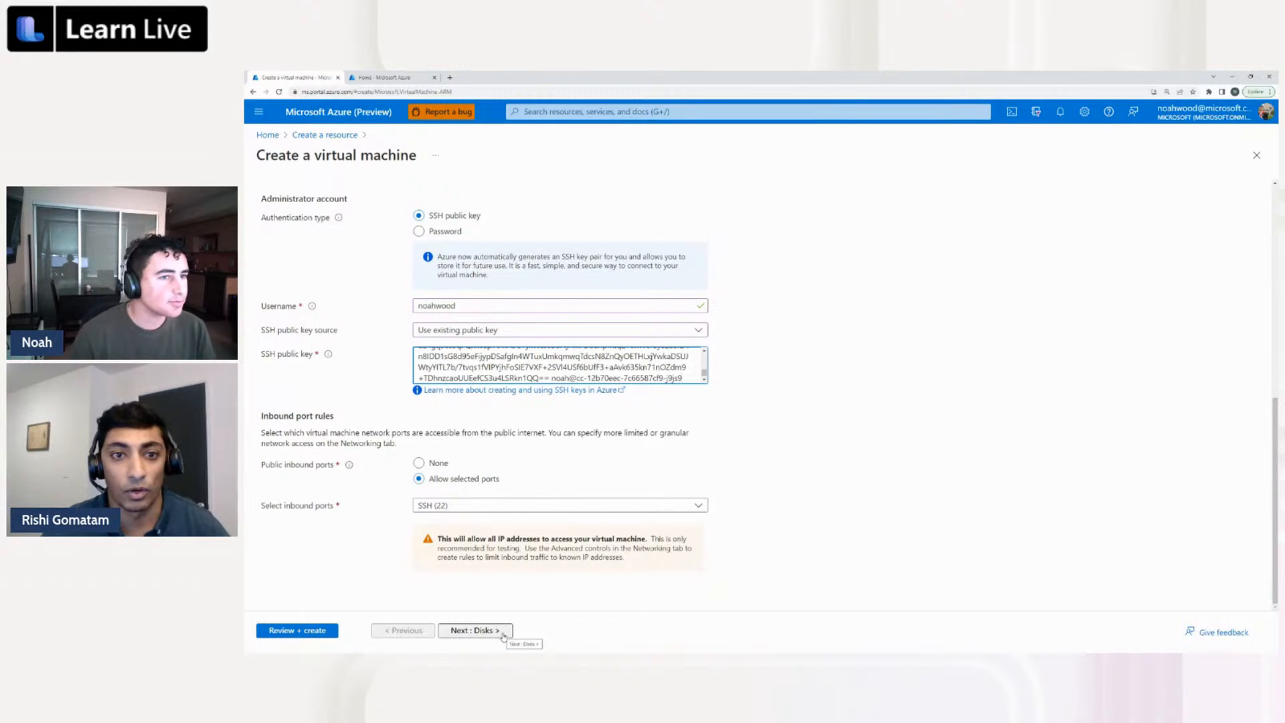
scroll(532, 521, up, 2)
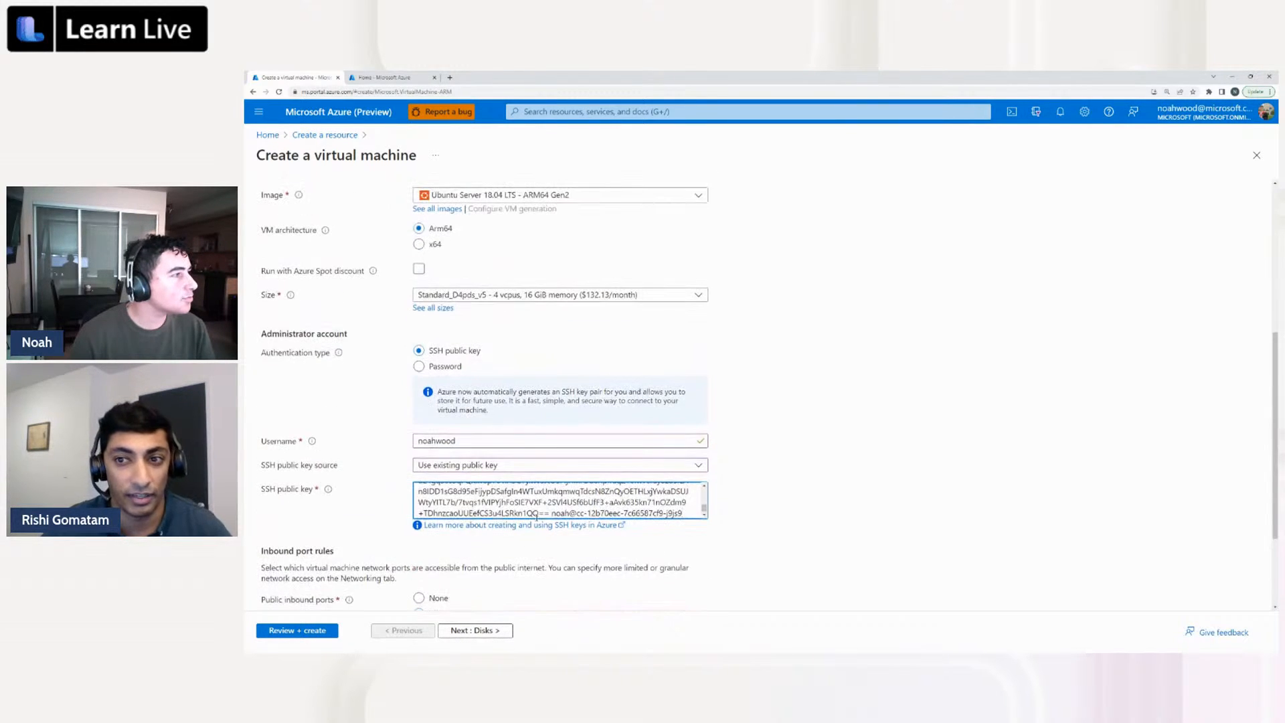
scroll(536, 516, up, 2)
scroll(767, 451, up, 1)
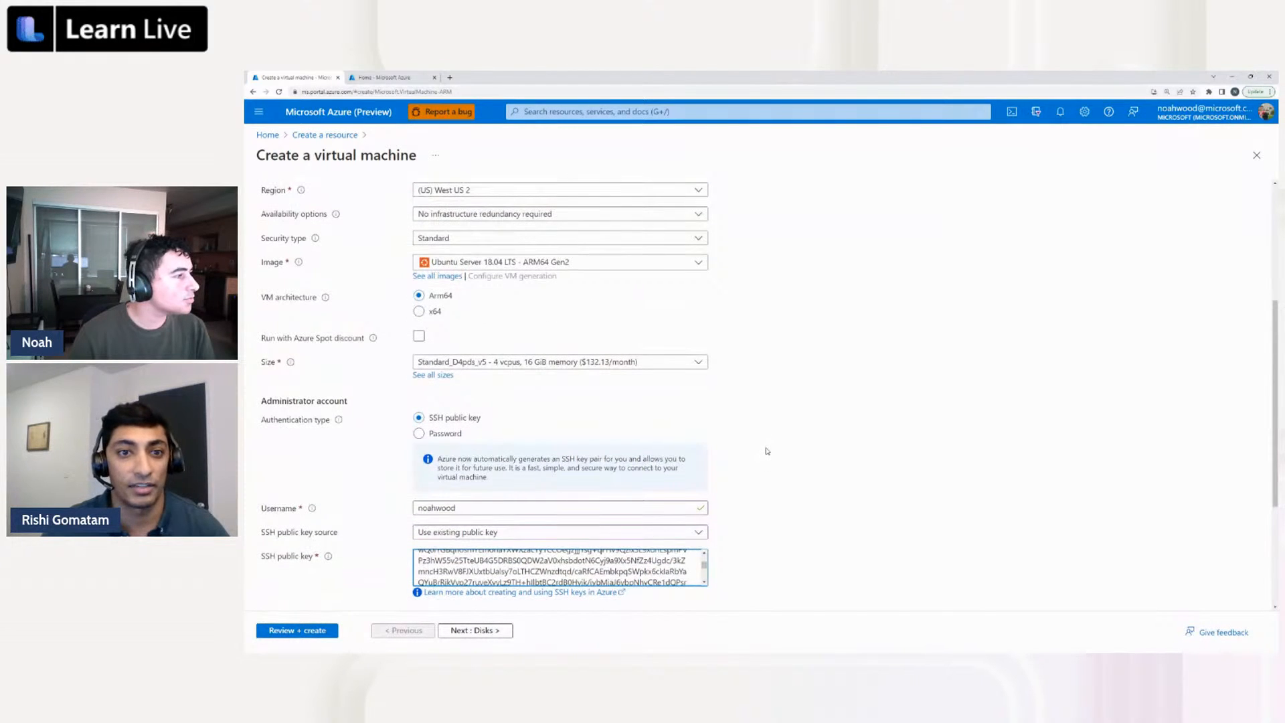
scroll(767, 451, up, 4)
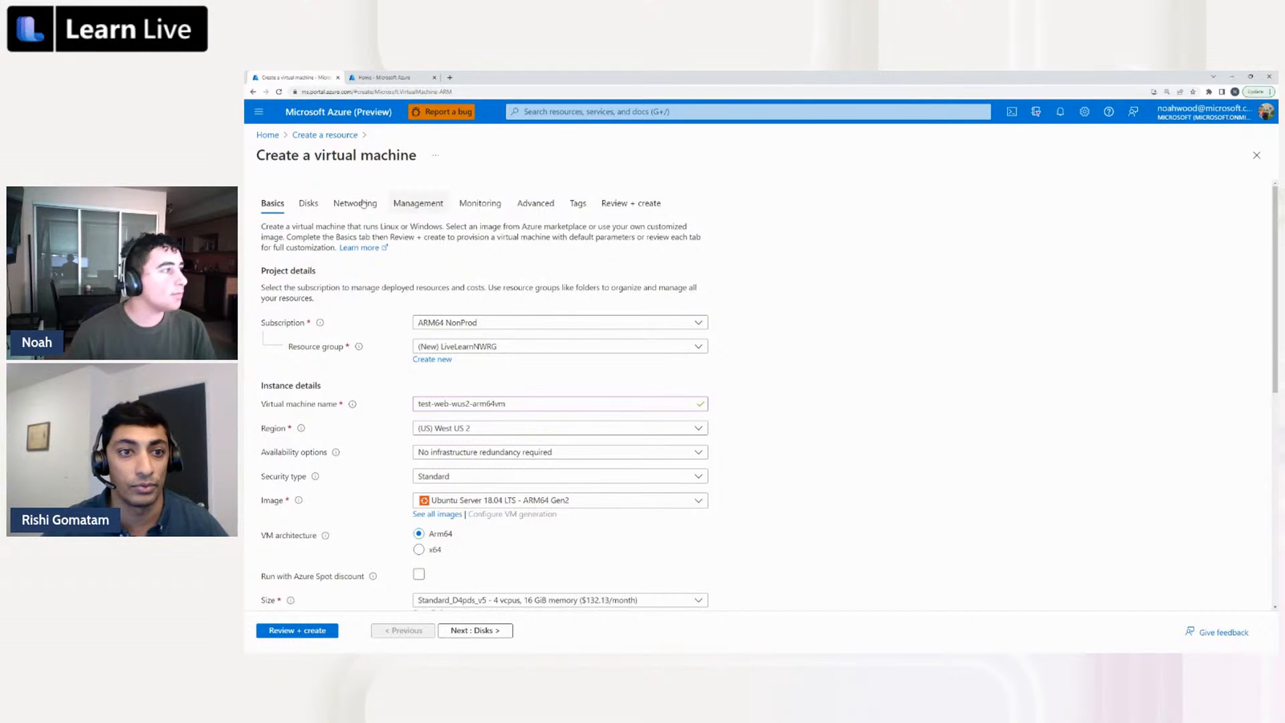
Create and attach a new empty 1024 GiB Premium SSD LRS data disk in the virtual machine's disk settings, accepting the defaults
click(309, 203)
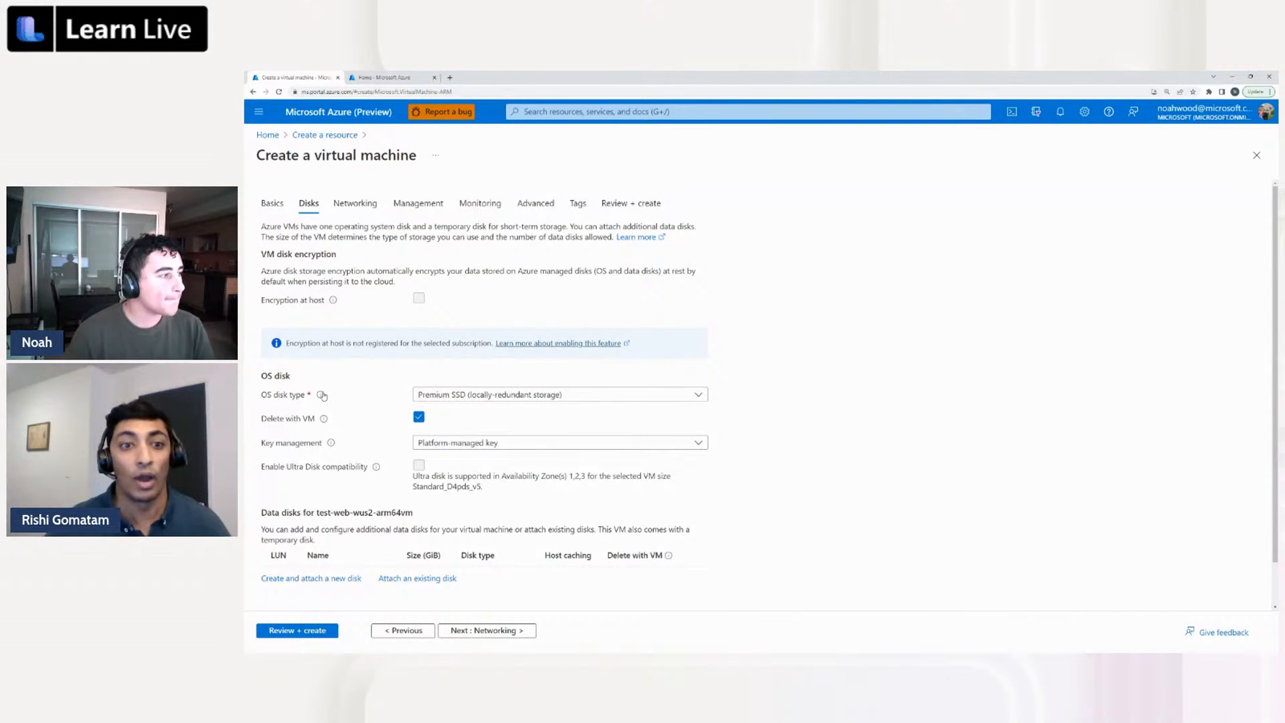
mouse_move(322, 396)
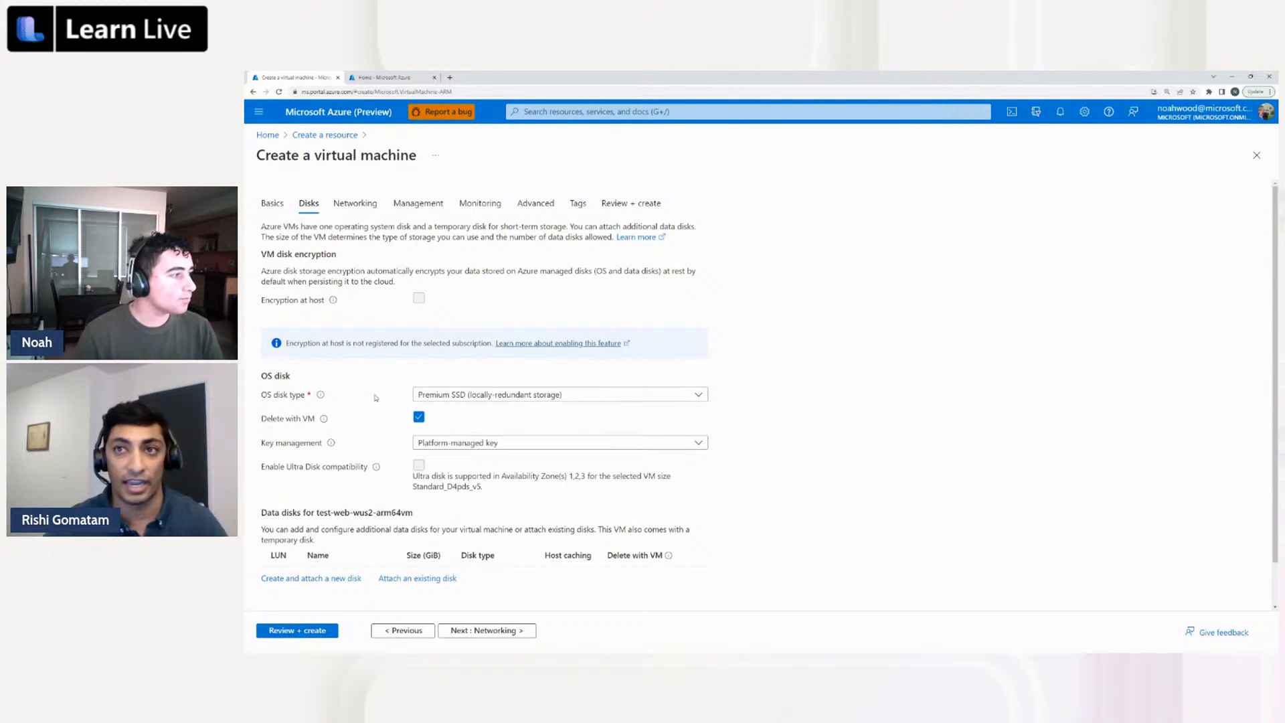
scroll(265, 432, down, 1)
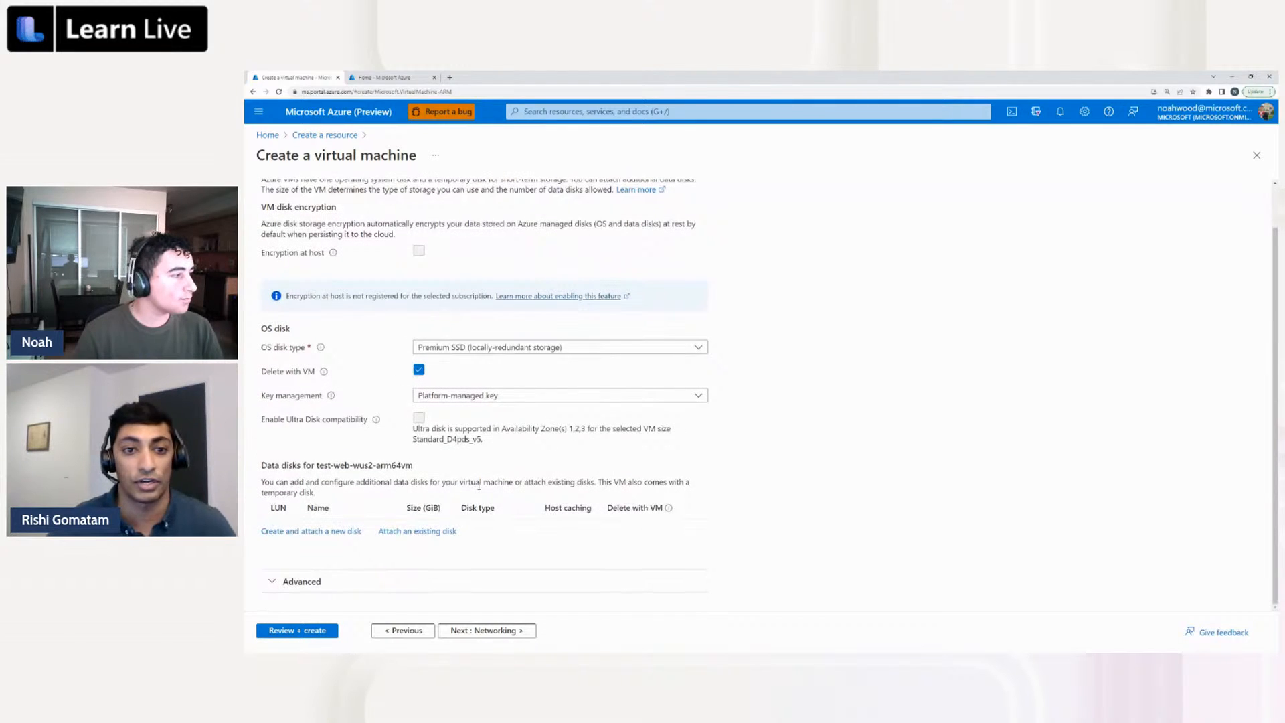
drag(448, 467, 258, 464)
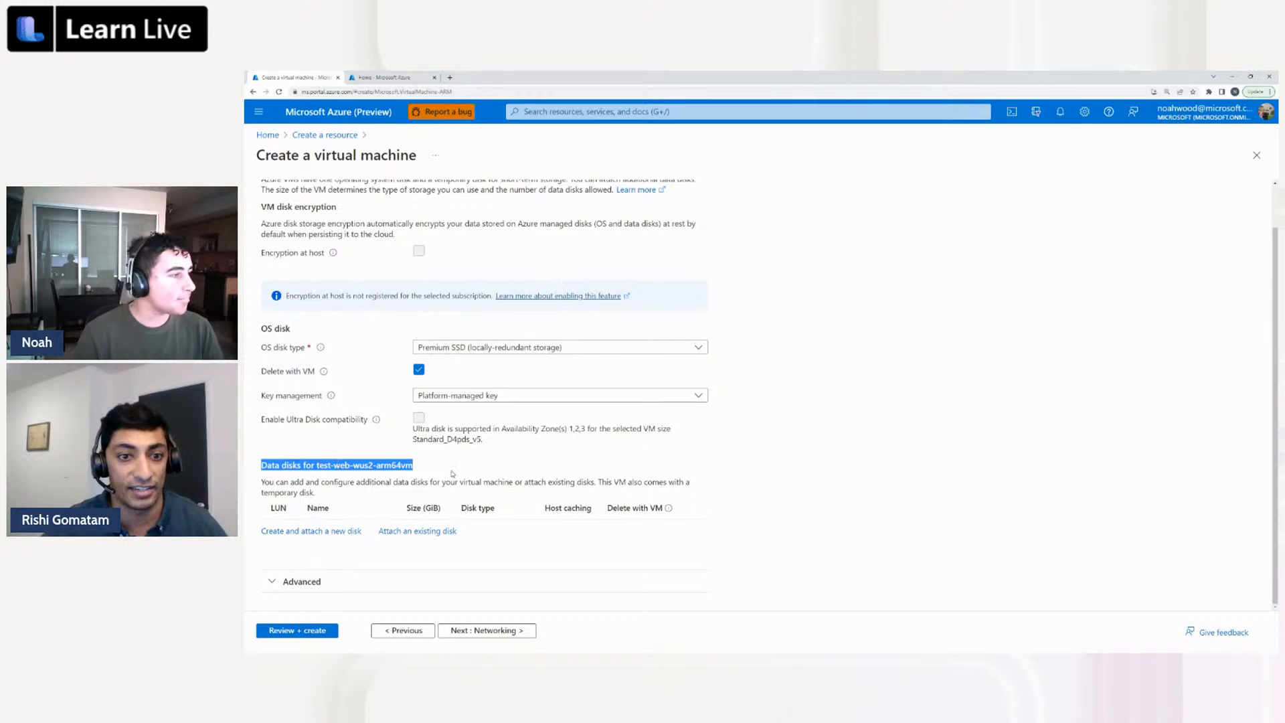
click(419, 492)
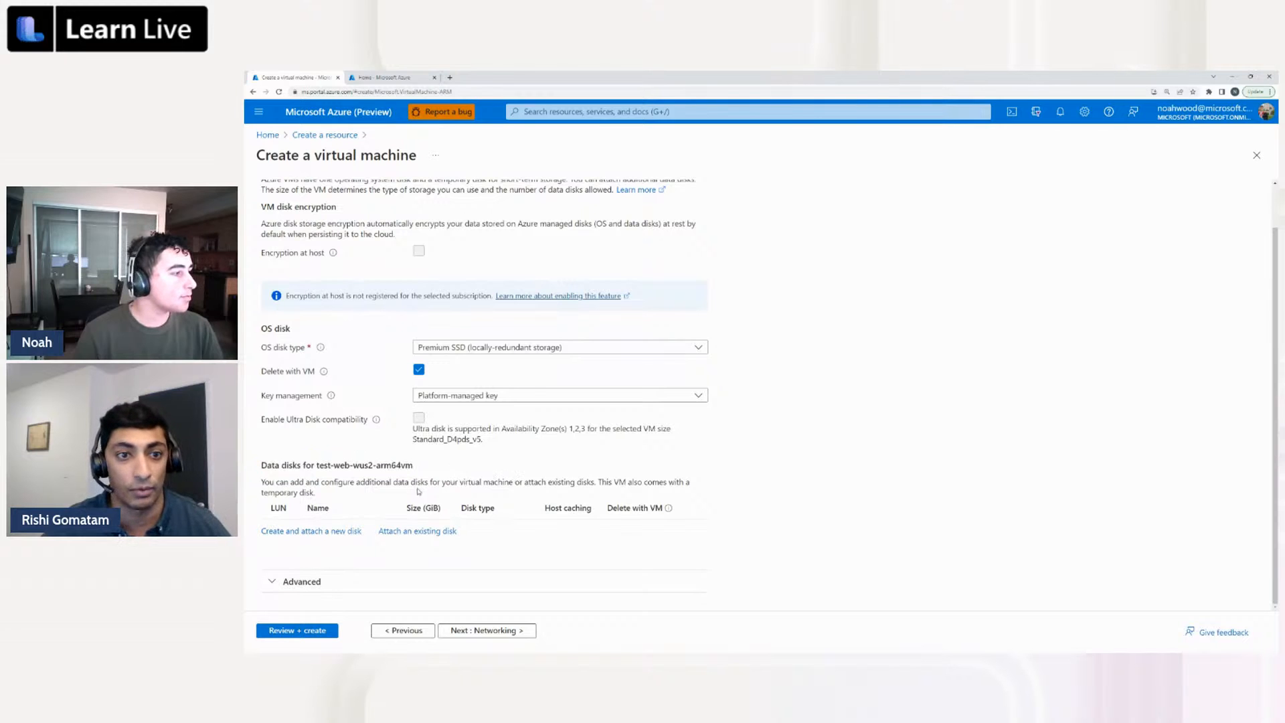
click(302, 532)
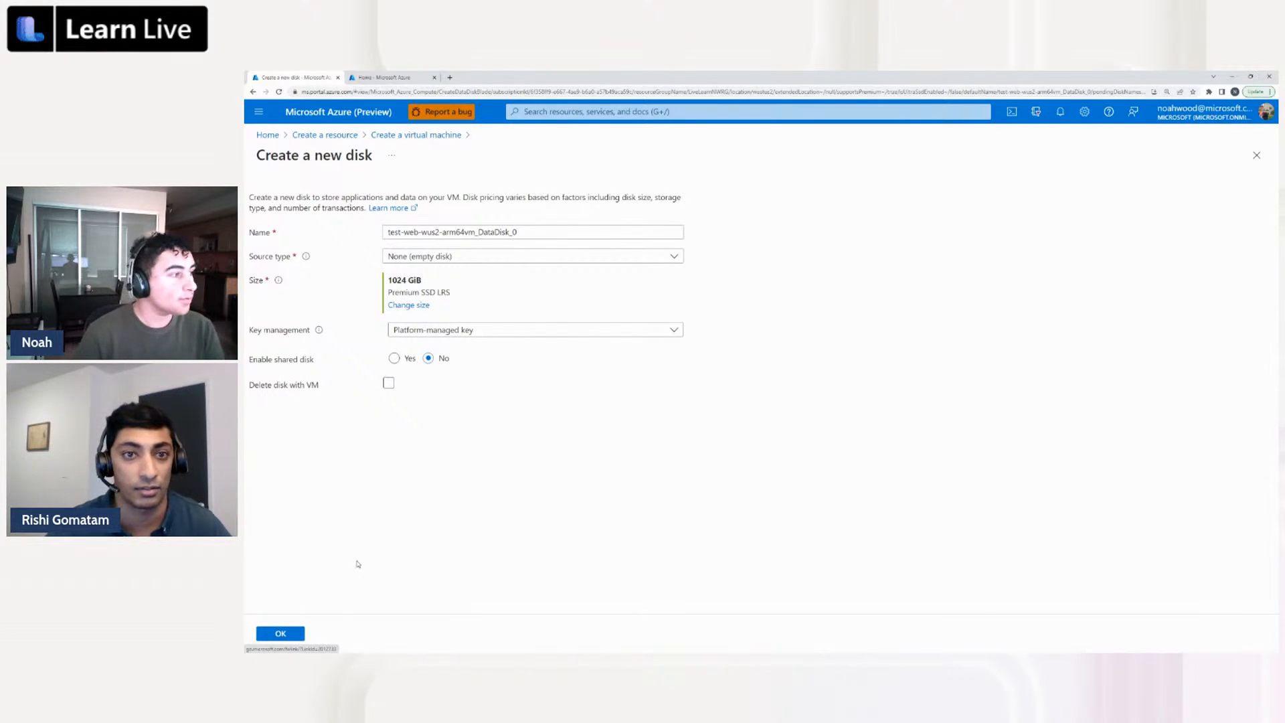
click(278, 633)
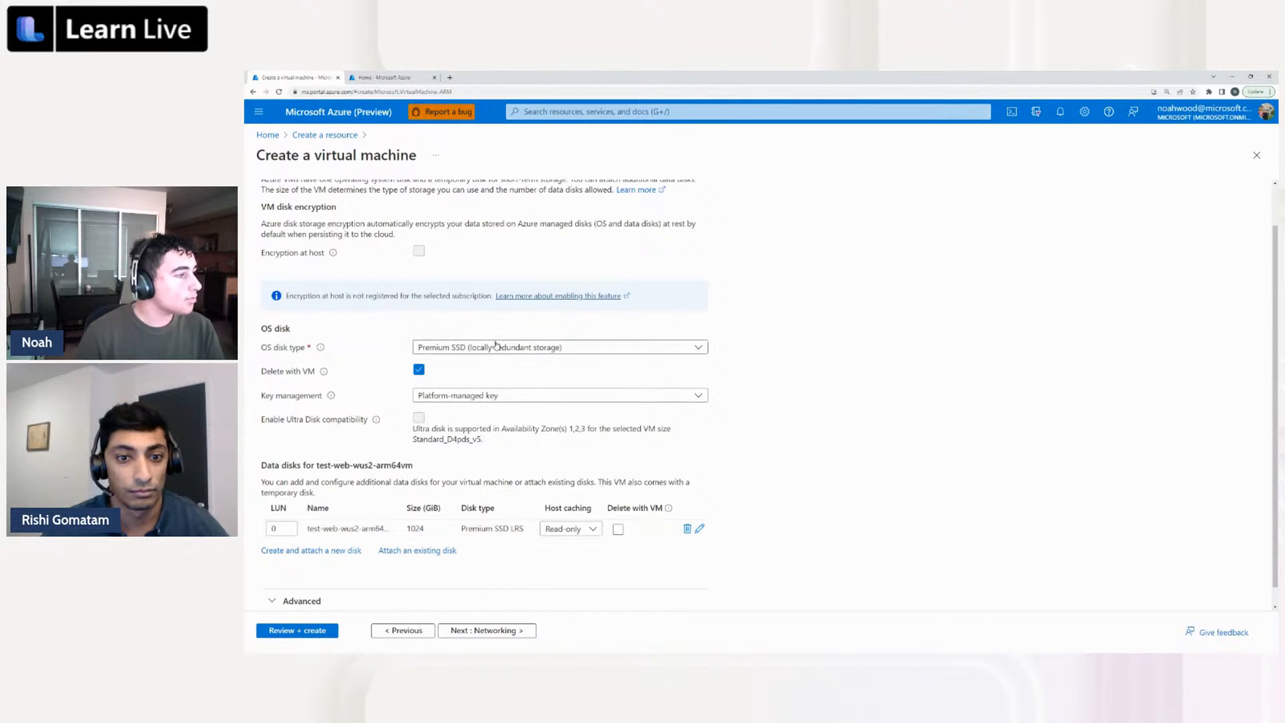
scroll(482, 562, down, 1)
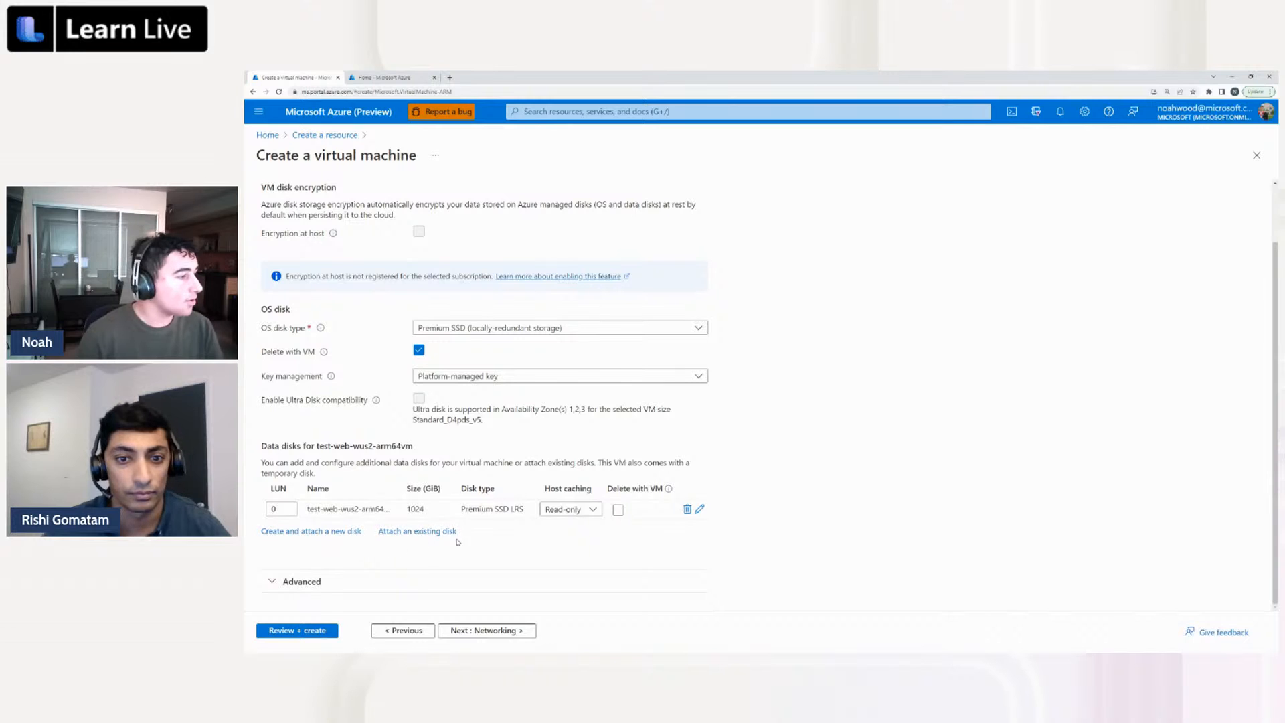
Look over the virtual machine's networking settings, rechecking the attached data disk in the disk settings in between
click(489, 631)
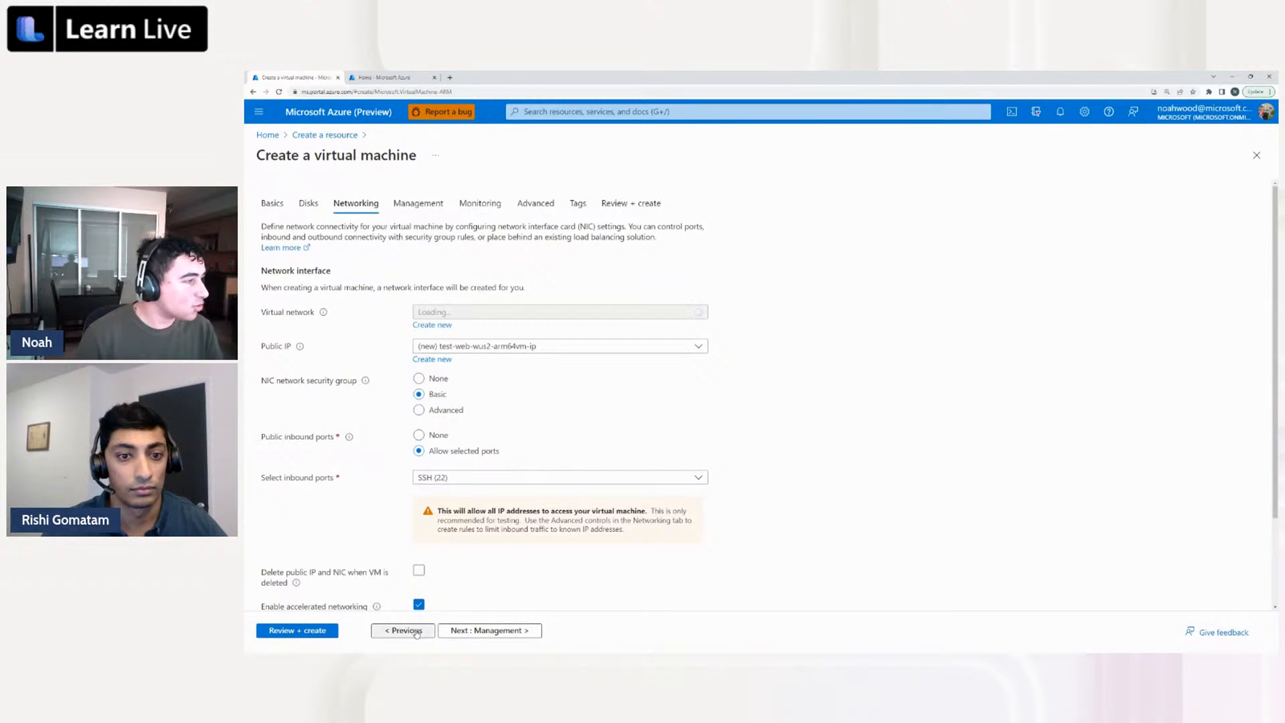
scroll(445, 259, down, 1)
scroll(444, 258, down, 1)
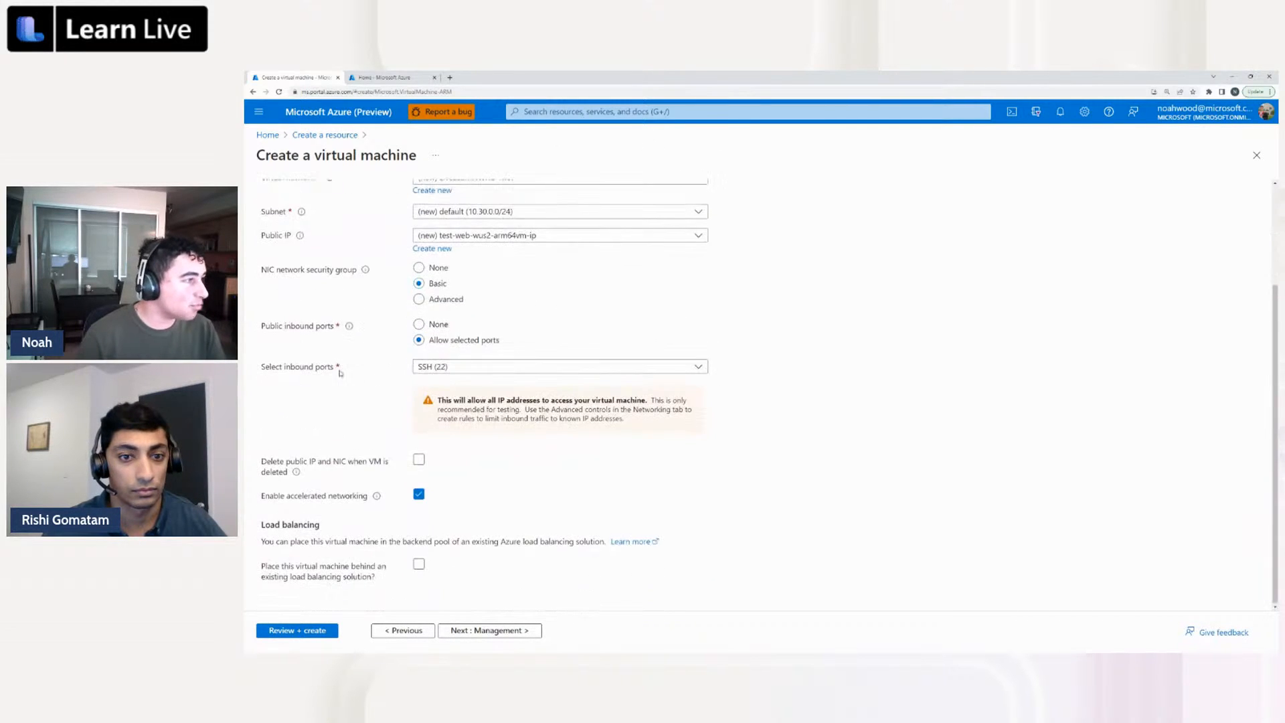
scroll(346, 365, up, 2)
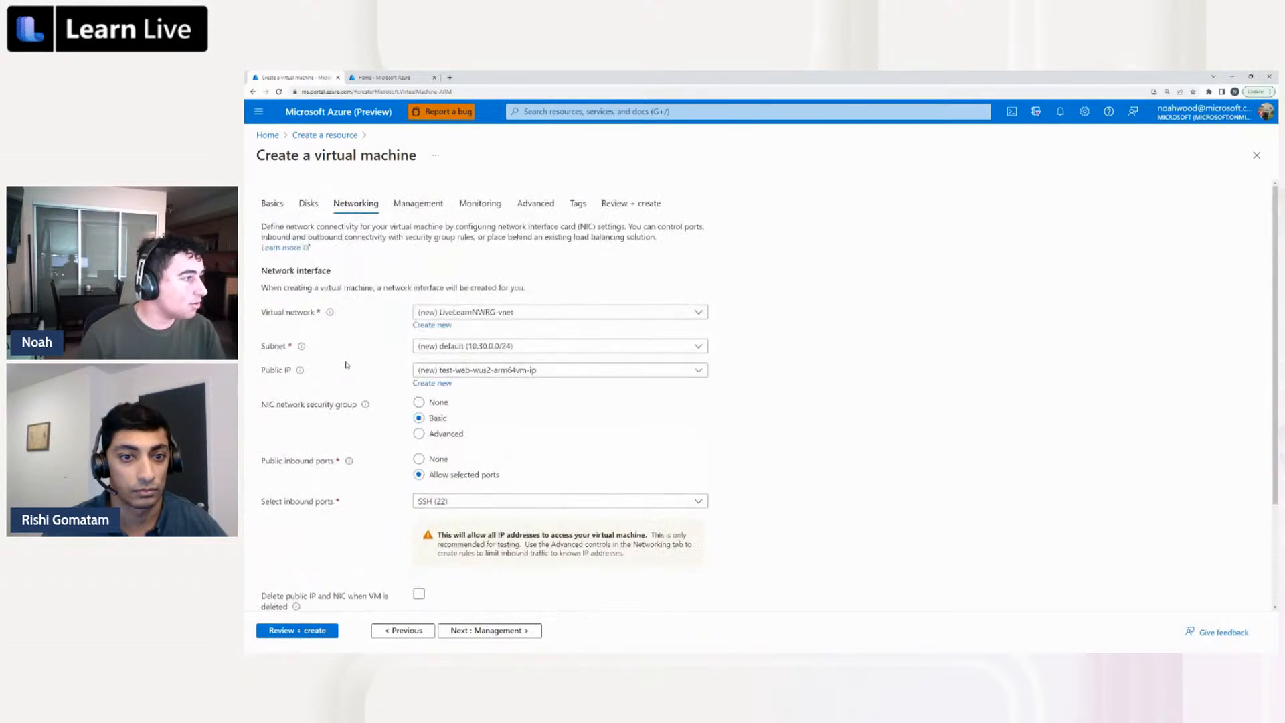
click(309, 205)
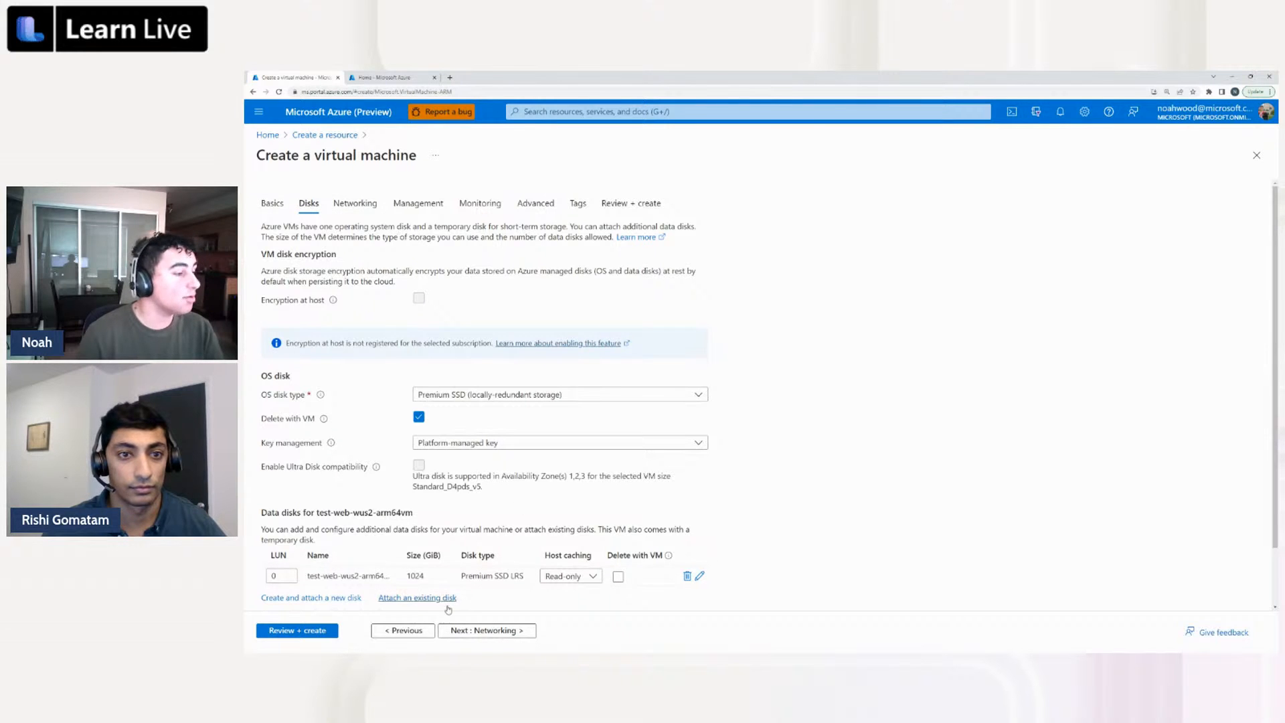
click(474, 631)
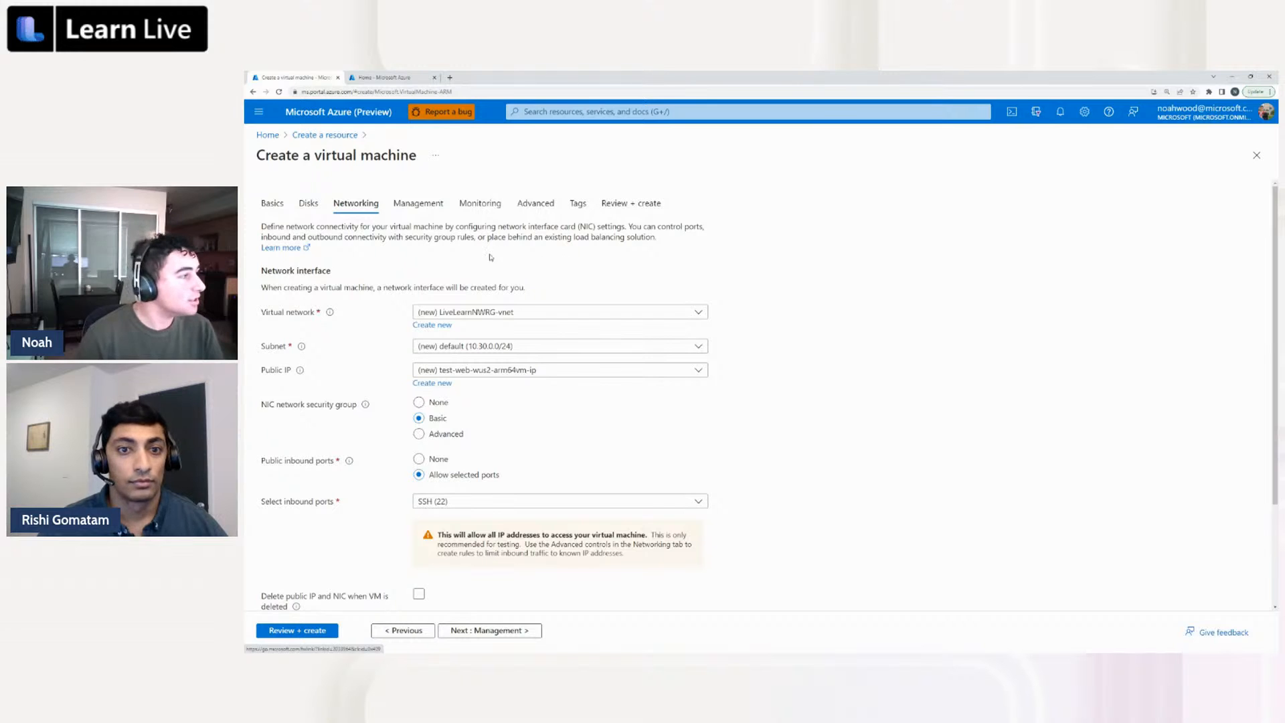
scroll(518, 254, down, 1)
scroll(519, 255, down, 1)
scroll(397, 260, up, 2)
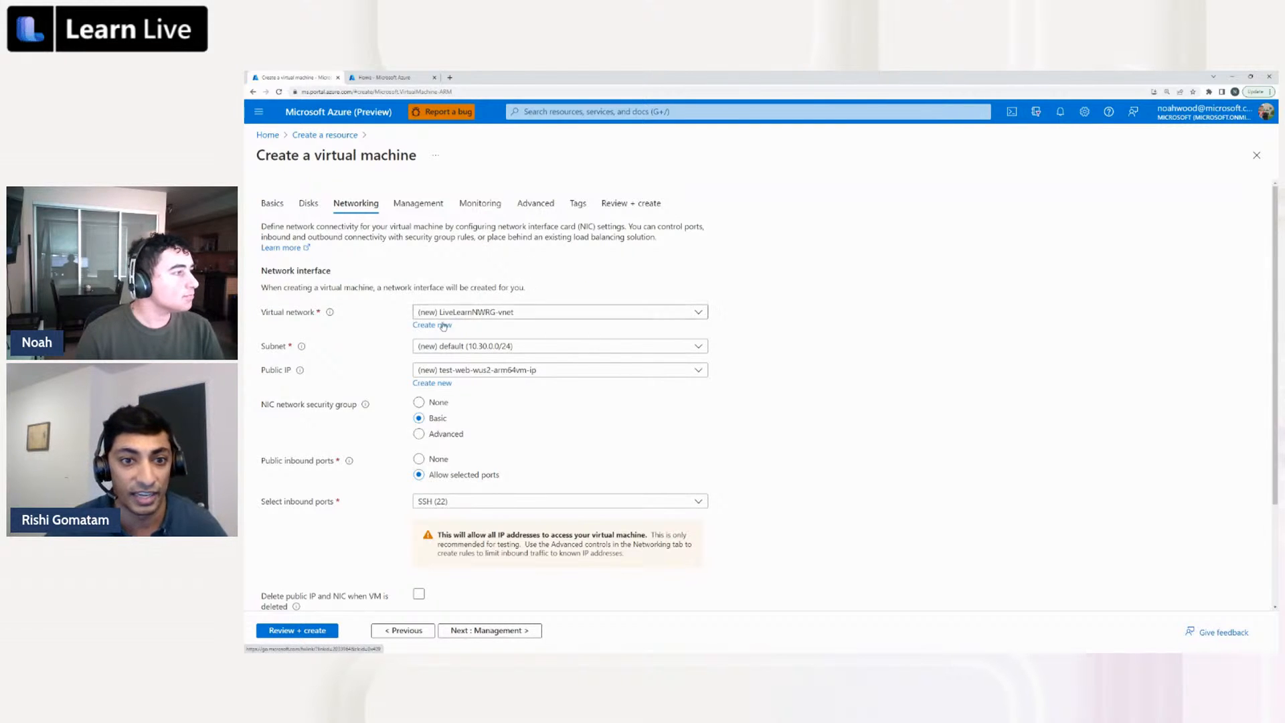
Browse the available virtual networks for the network interface and keep the new LiveLearnNWRG-vnet
click(522, 315)
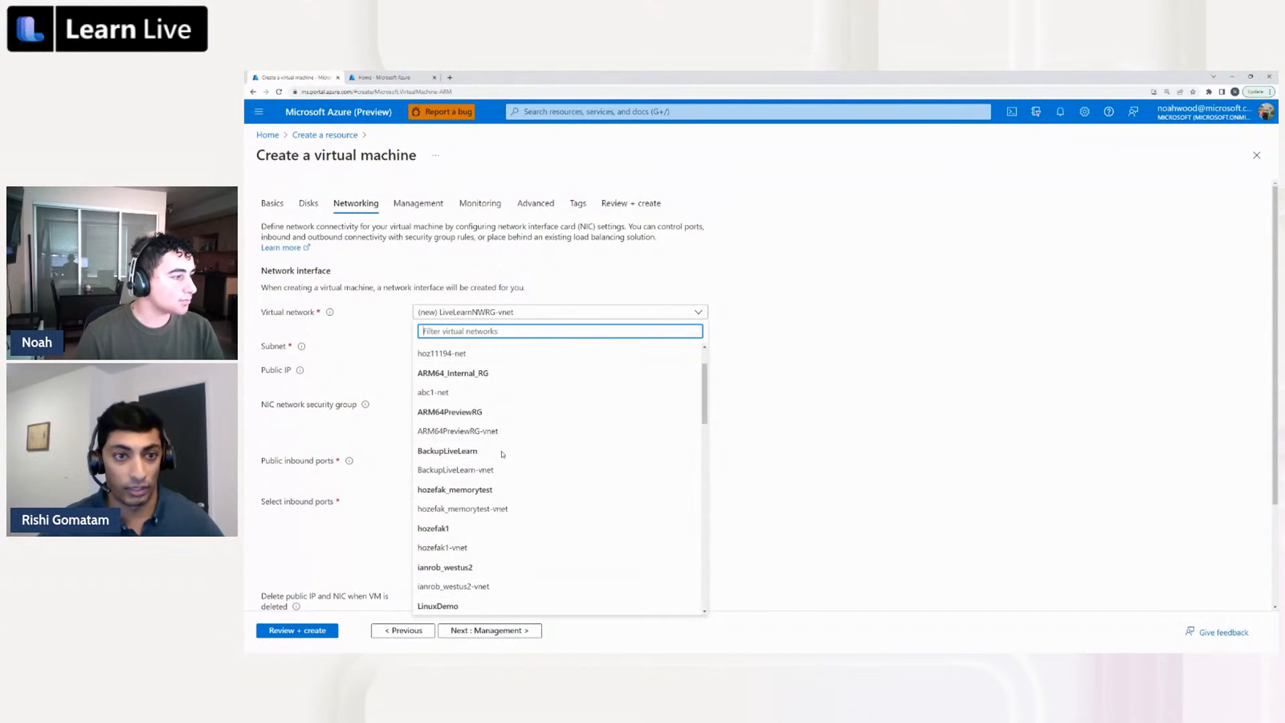
scroll(503, 454, down, 1)
scroll(503, 454, up, 2)
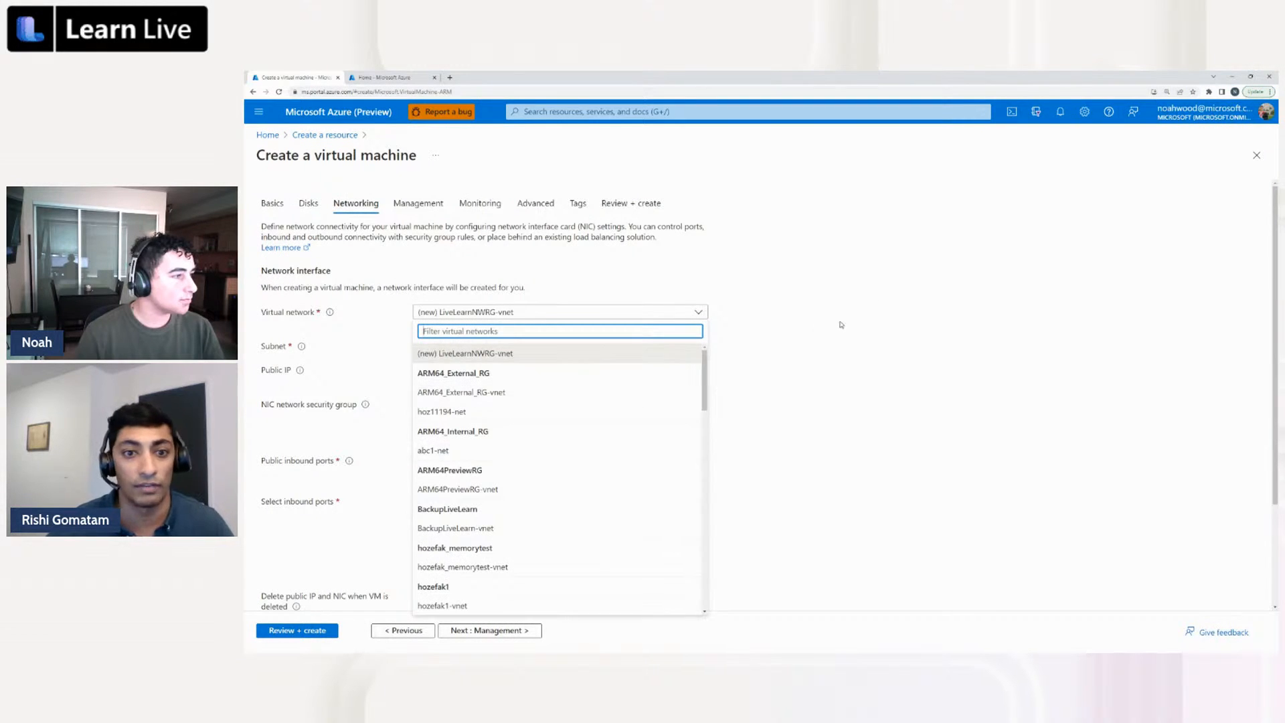
click(941, 272)
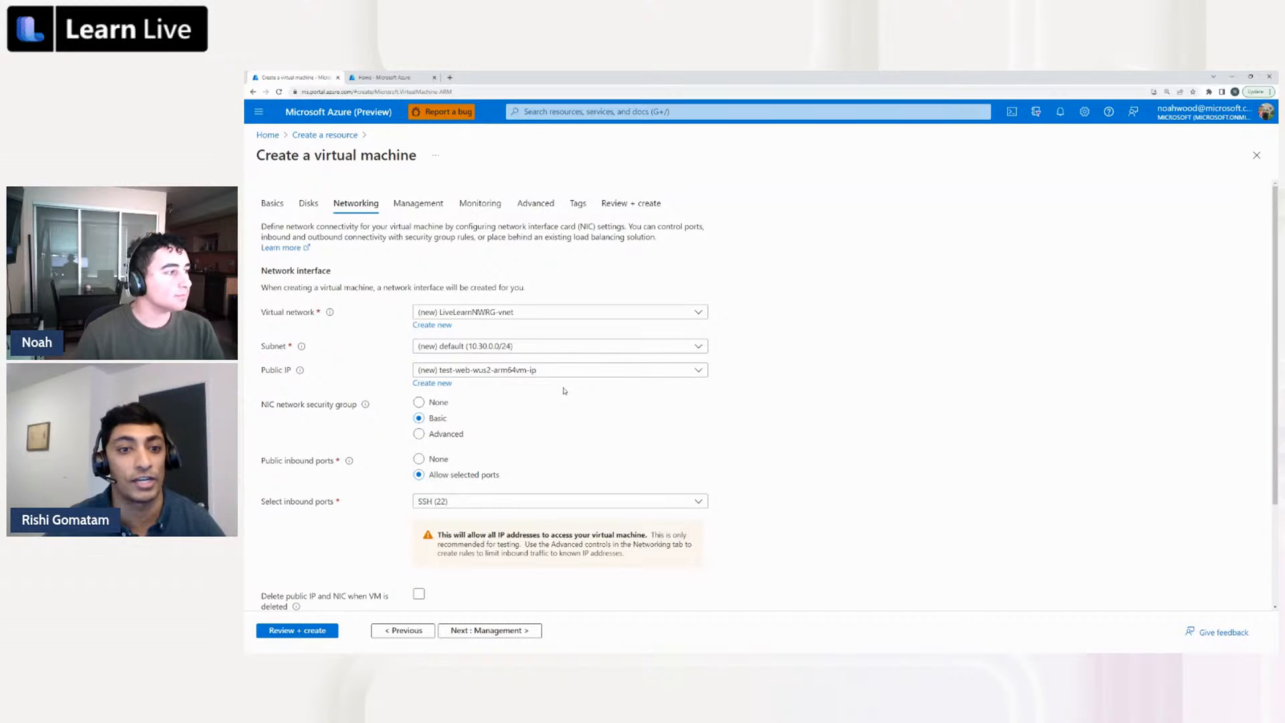
Examine the selectable public inbound ports and keep only SSH (22) allowed
scroll(564, 391, down, 2)
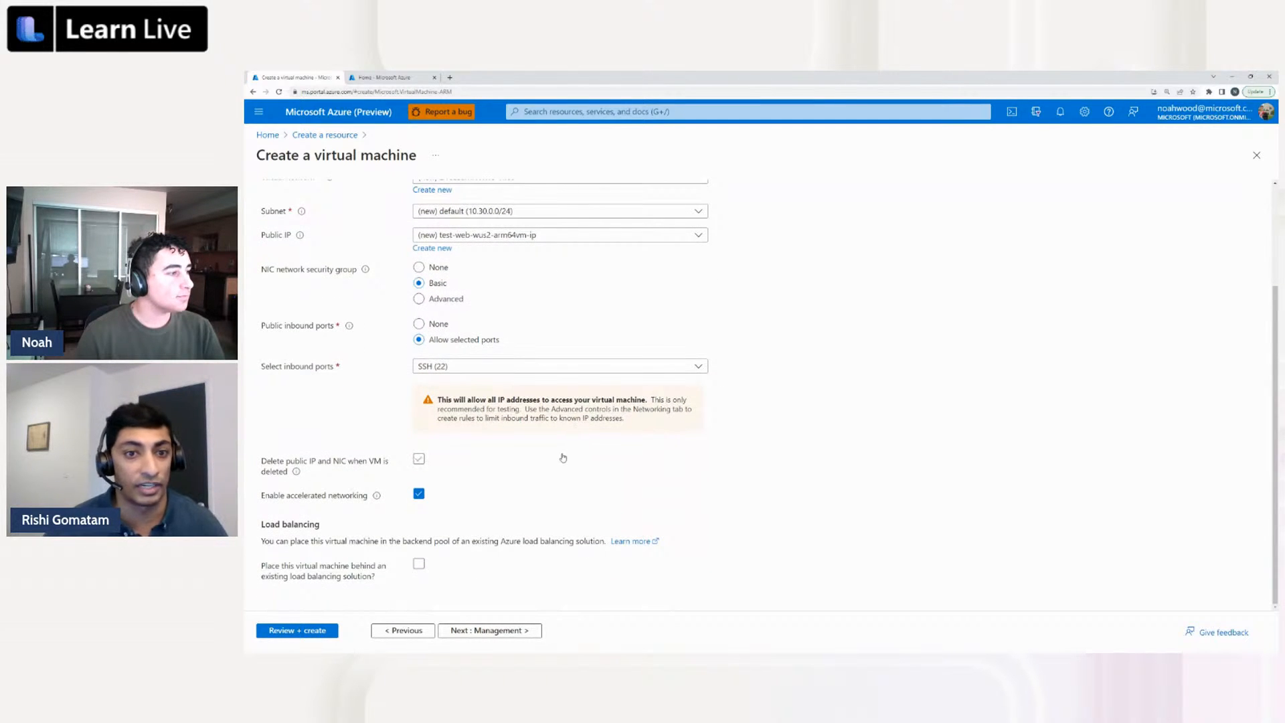
scroll(563, 458, up, 1)
scroll(563, 458, up, 2)
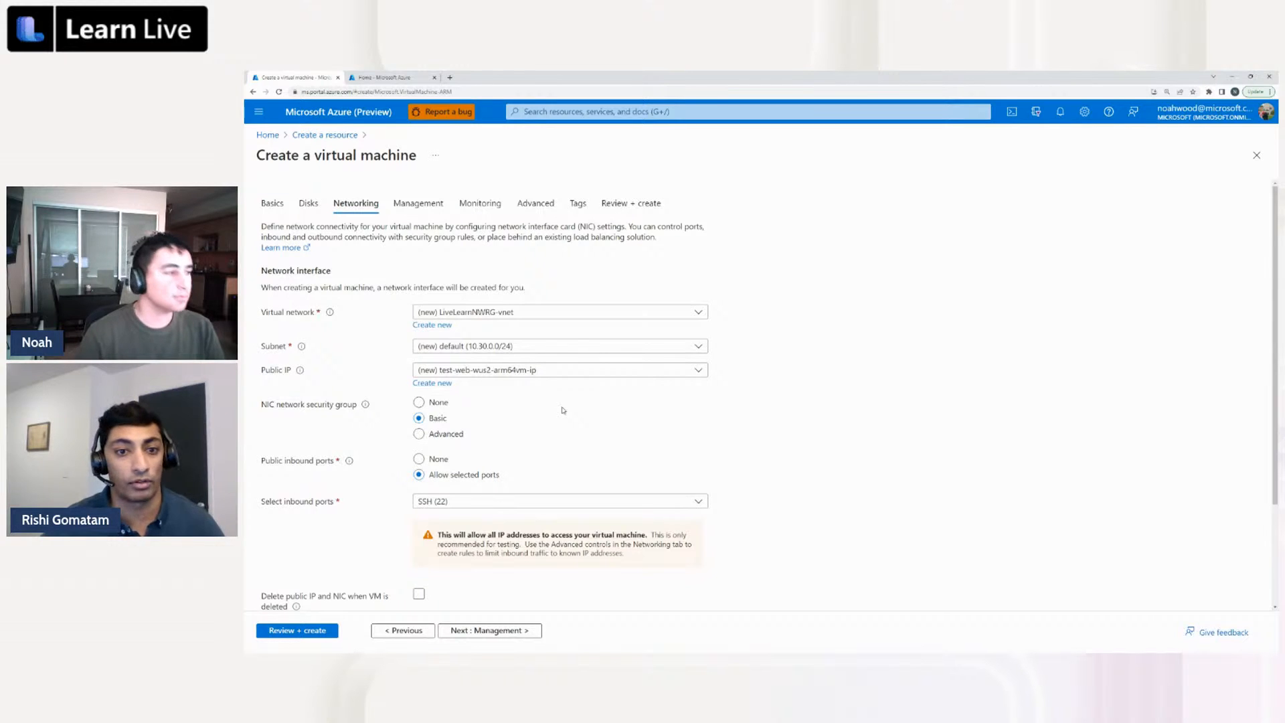
scroll(563, 410, down, 1)
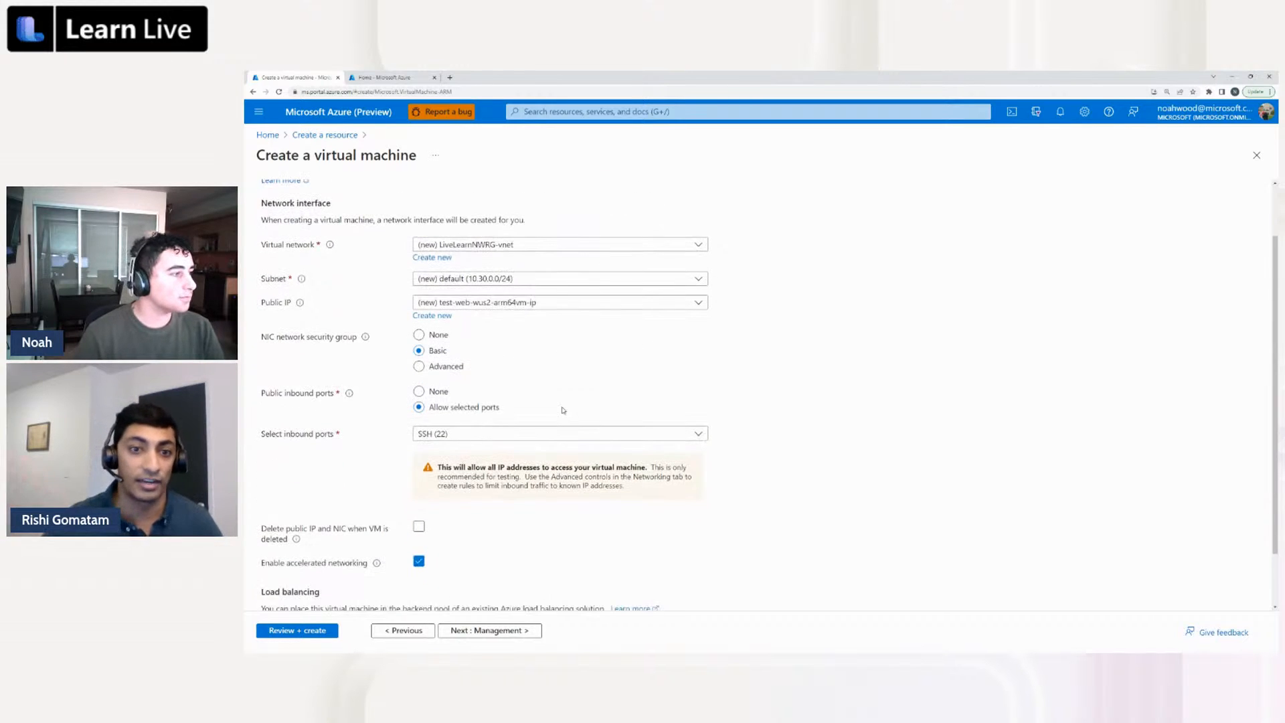
click(457, 433)
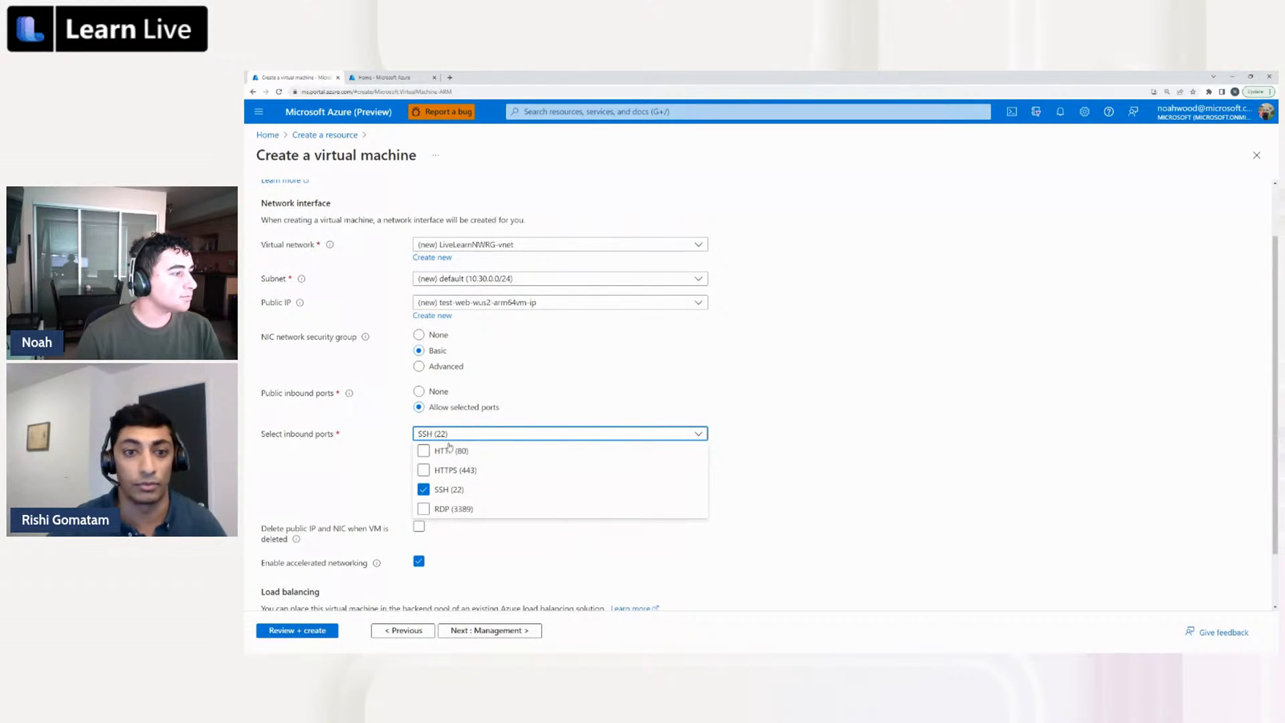
click(561, 407)
Review the security group, public IP deletion, accelerated networking and load balancing options of the network interface
scroll(582, 400, down, 1)
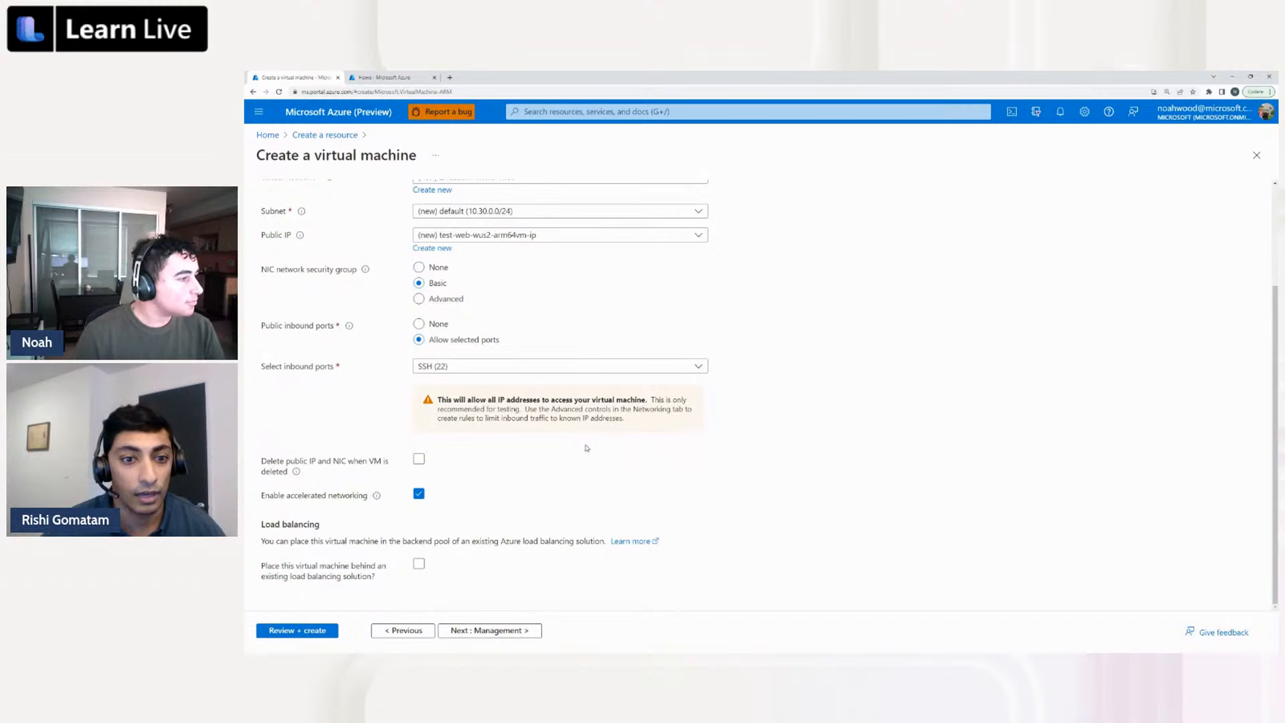
scroll(587, 447, up, 2)
scroll(596, 429, down, 2)
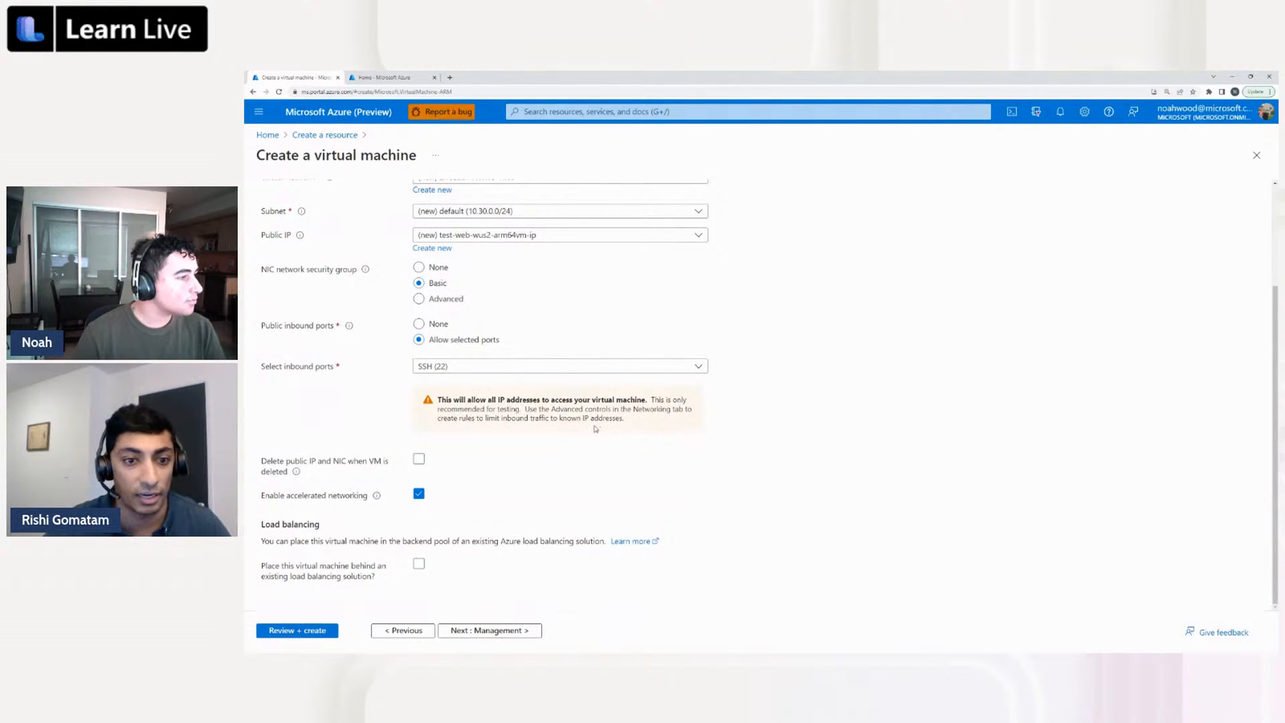
scroll(597, 426, up, 2)
scroll(595, 428, down, 2)
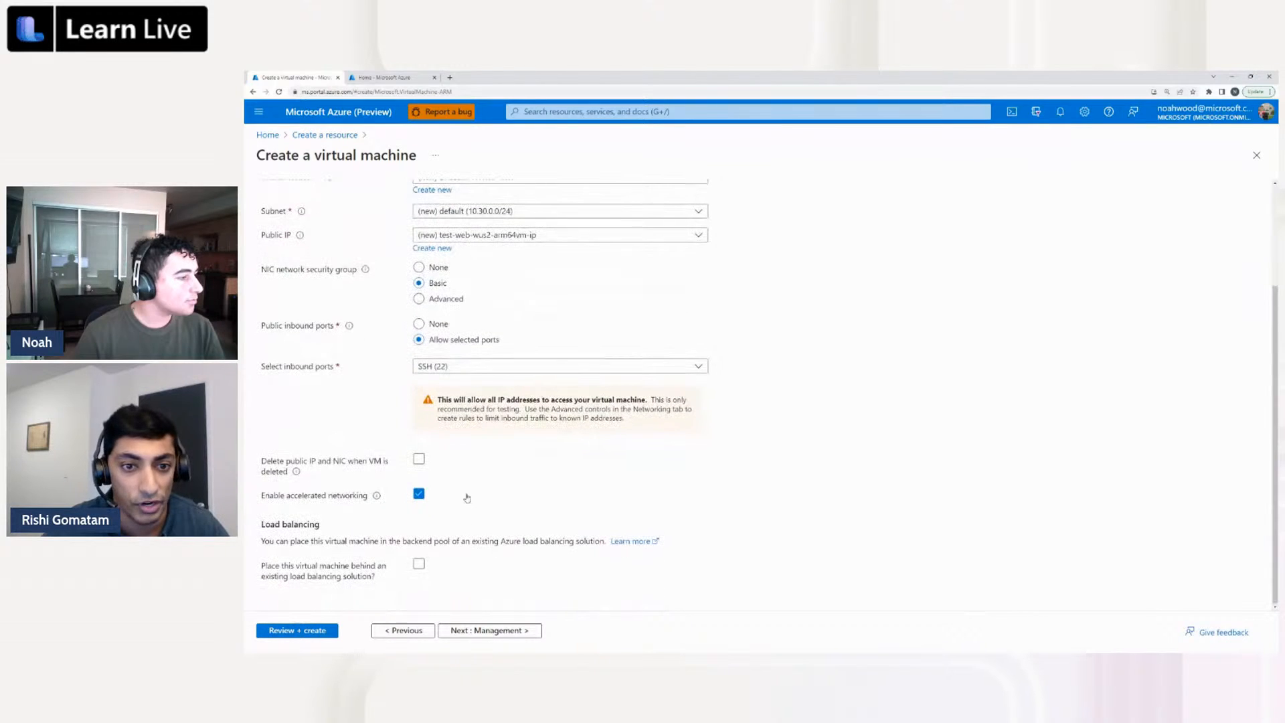
scroll(590, 286, up, 1)
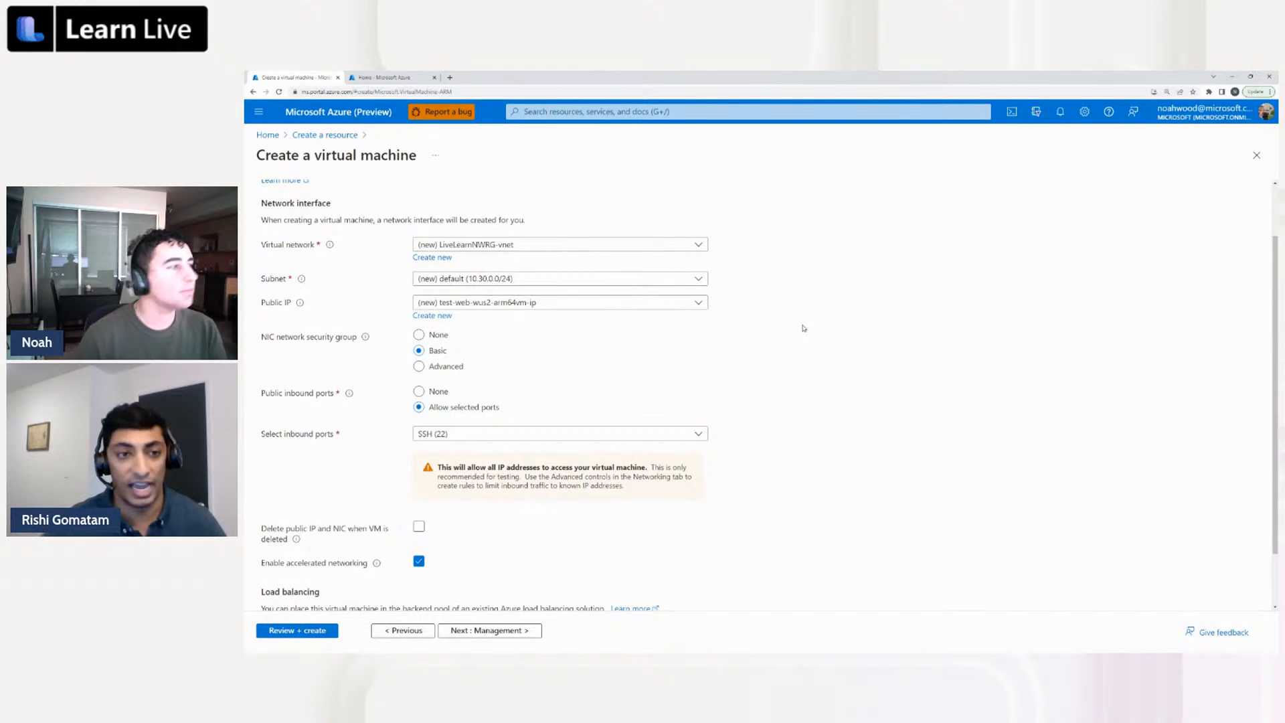
scroll(801, 327, up, 1)
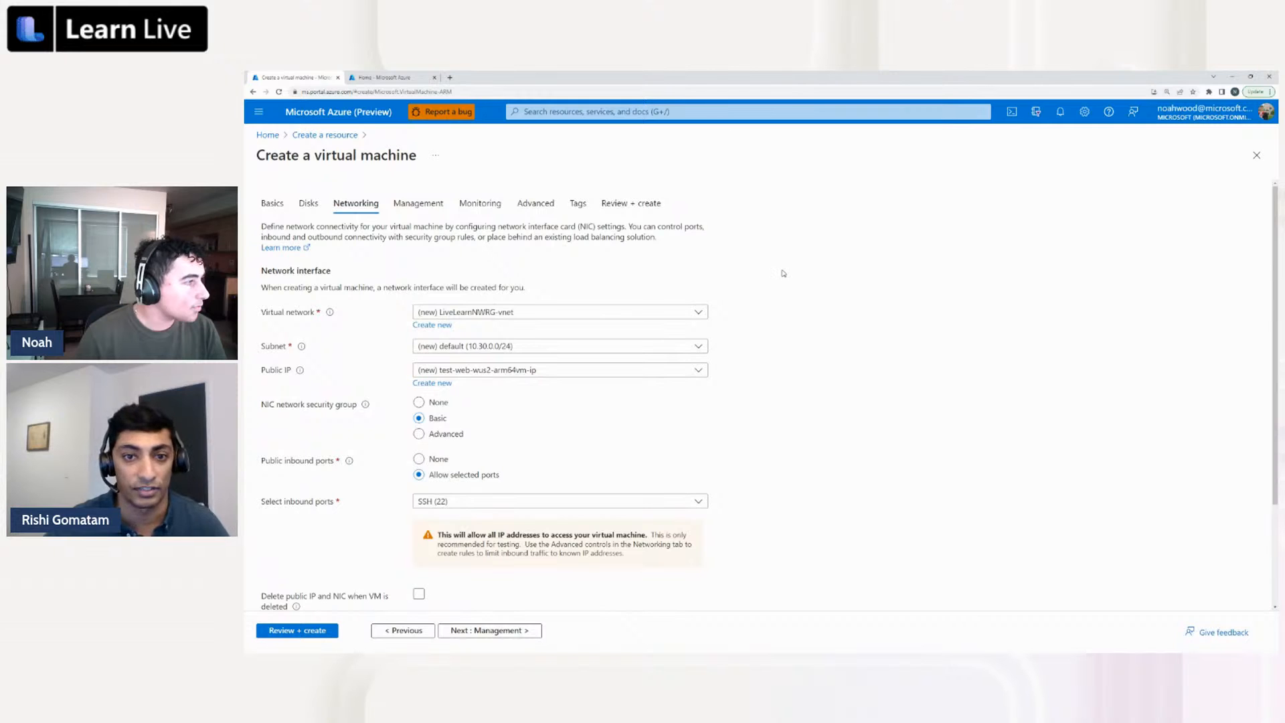
scroll(781, 273, down, 3)
scroll(781, 275, up, 3)
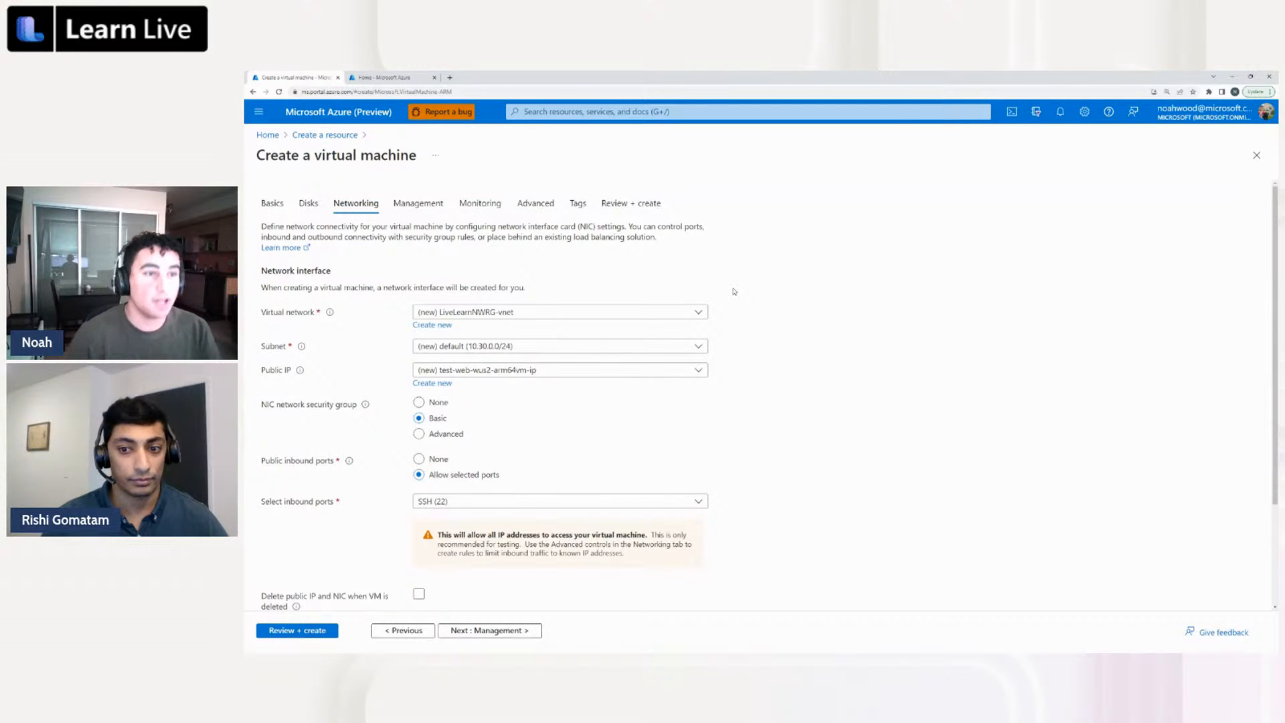
scroll(554, 327, down, 1)
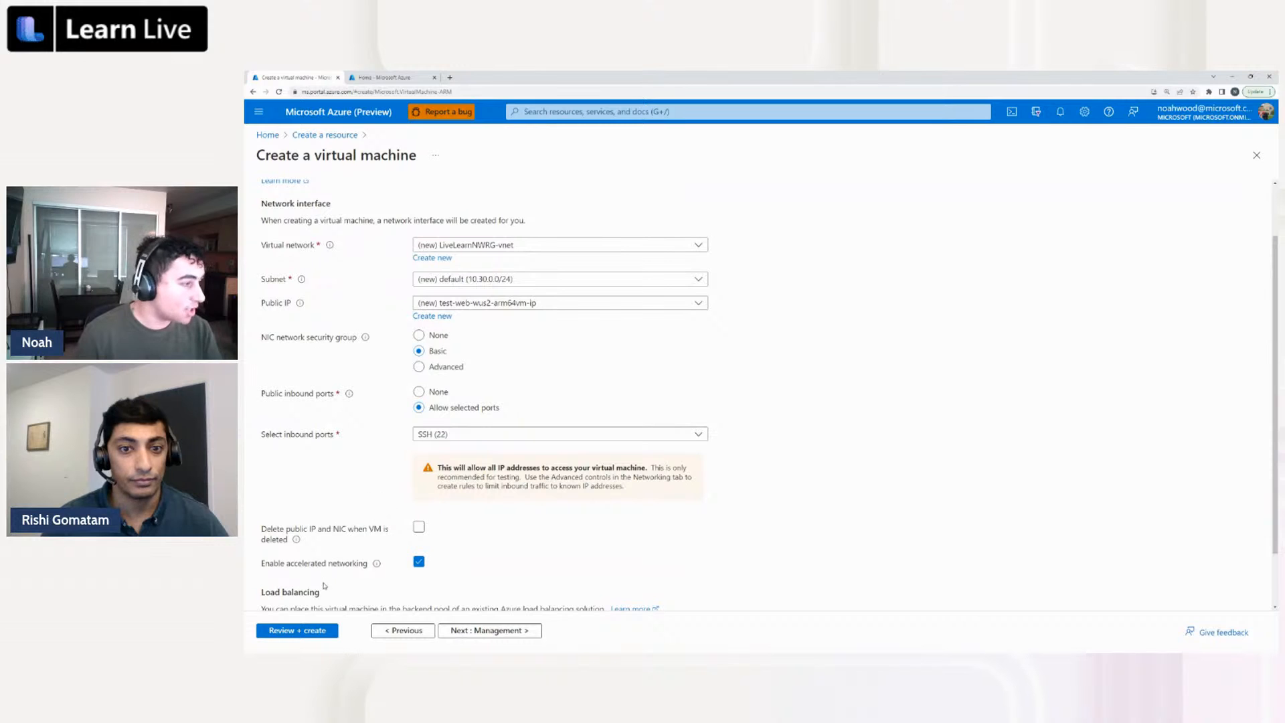
Validate the virtual machine configuration, check its summary from the basics to the advanced settings, and create the virtual machine
click(306, 630)
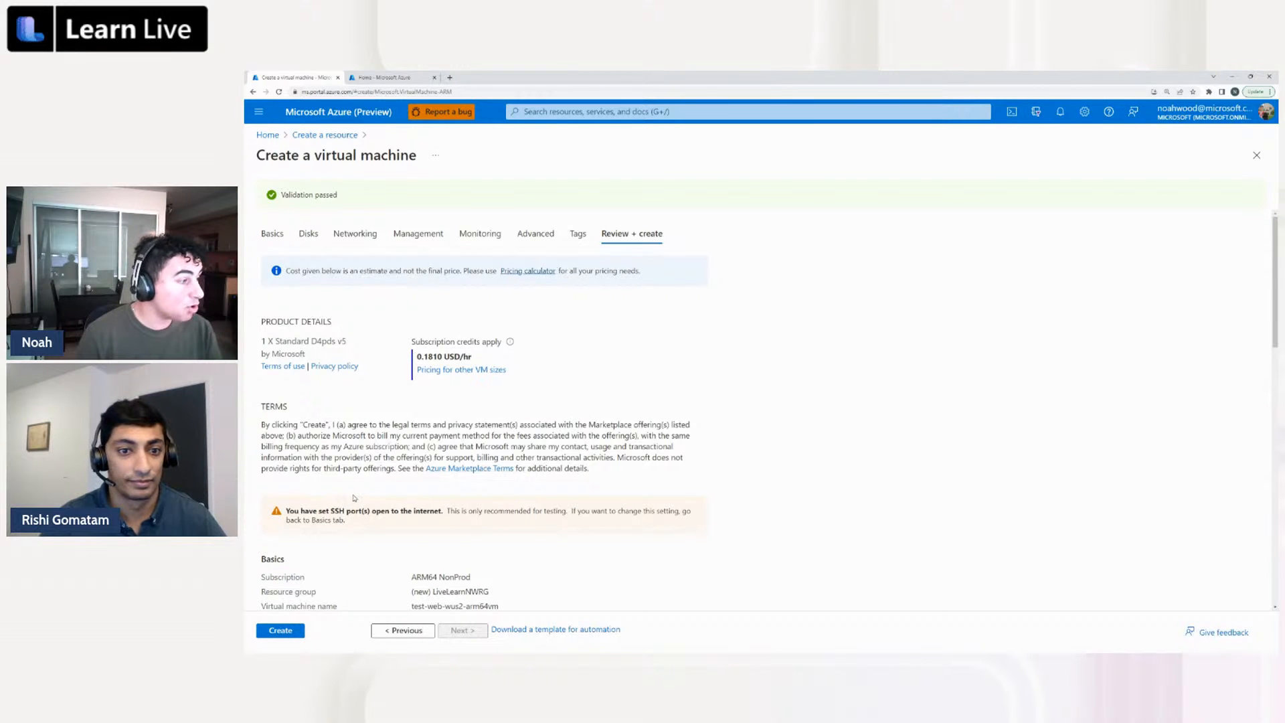
scroll(356, 496, down, 1)
scroll(356, 496, down, 3)
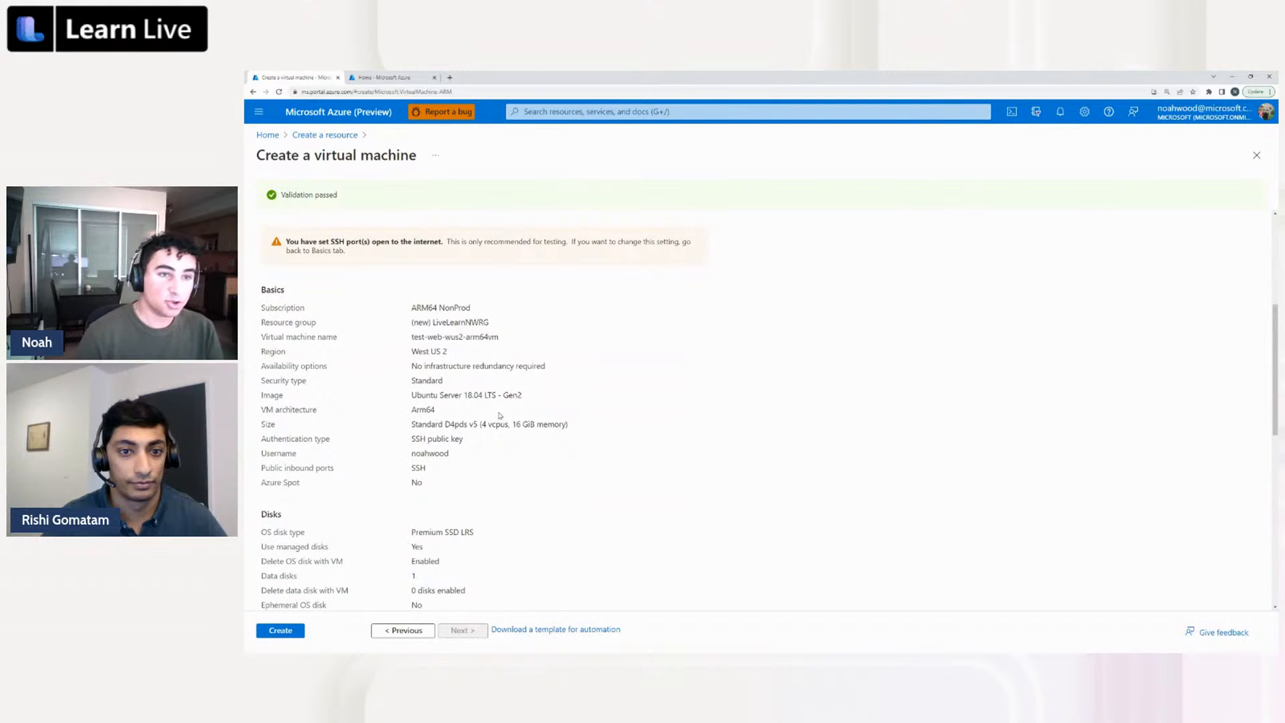
scroll(499, 415, down, 3)
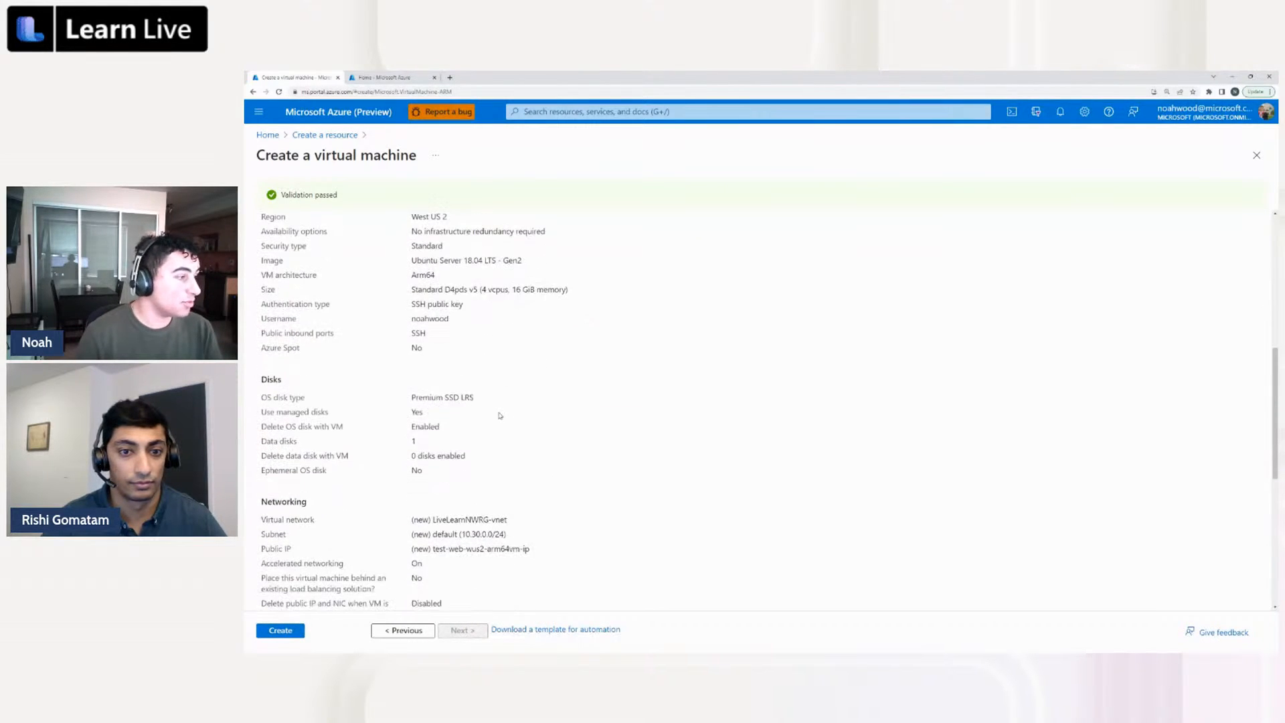
scroll(499, 416, down, 4)
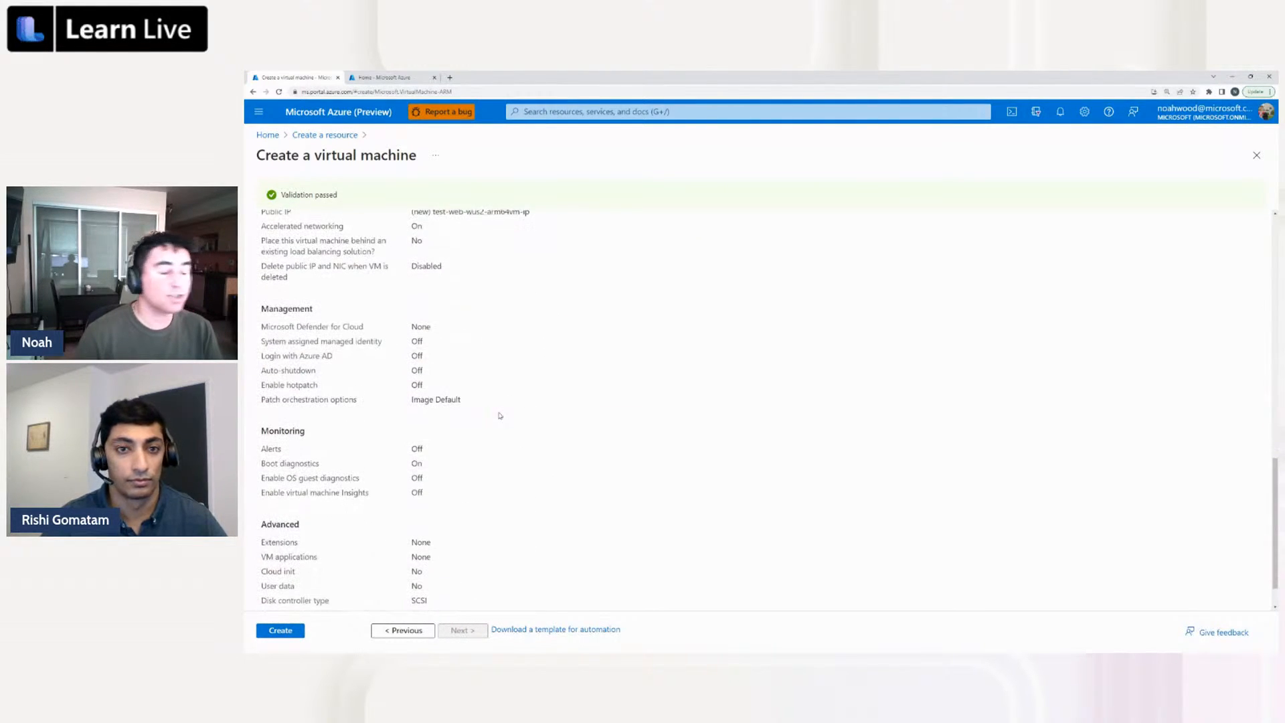
scroll(499, 416, up, 8)
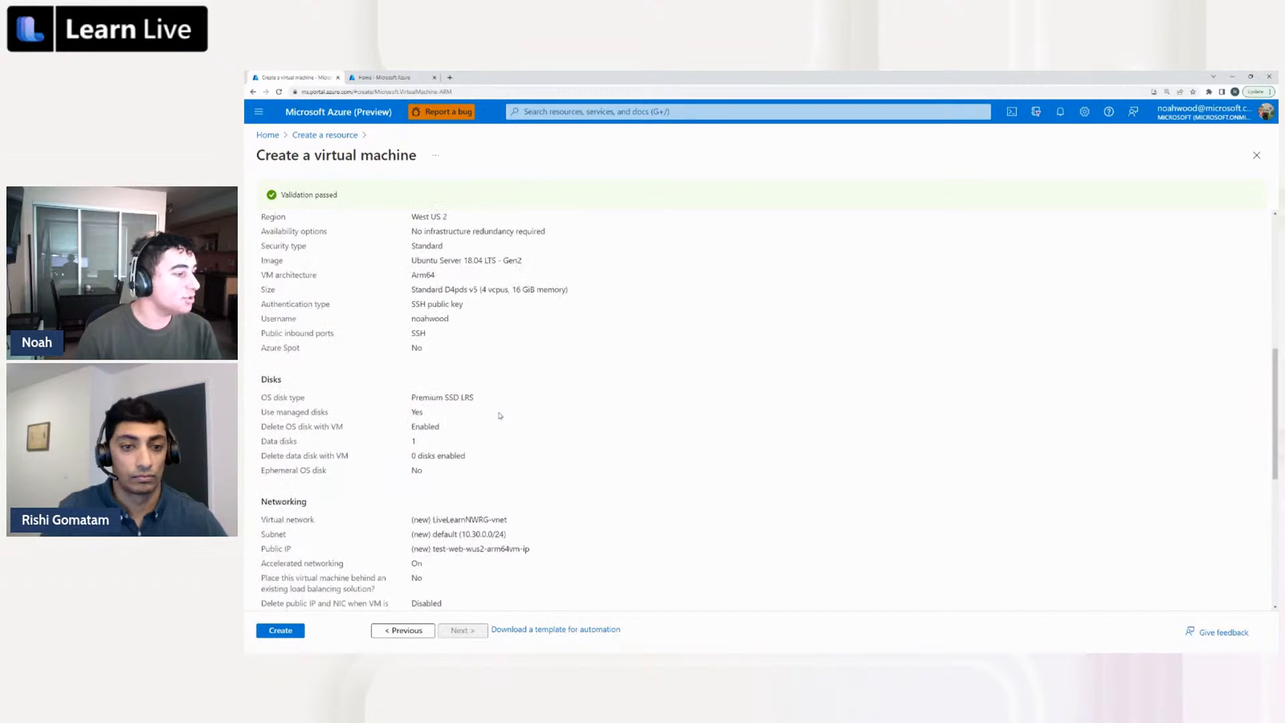
scroll(499, 416, up, 4)
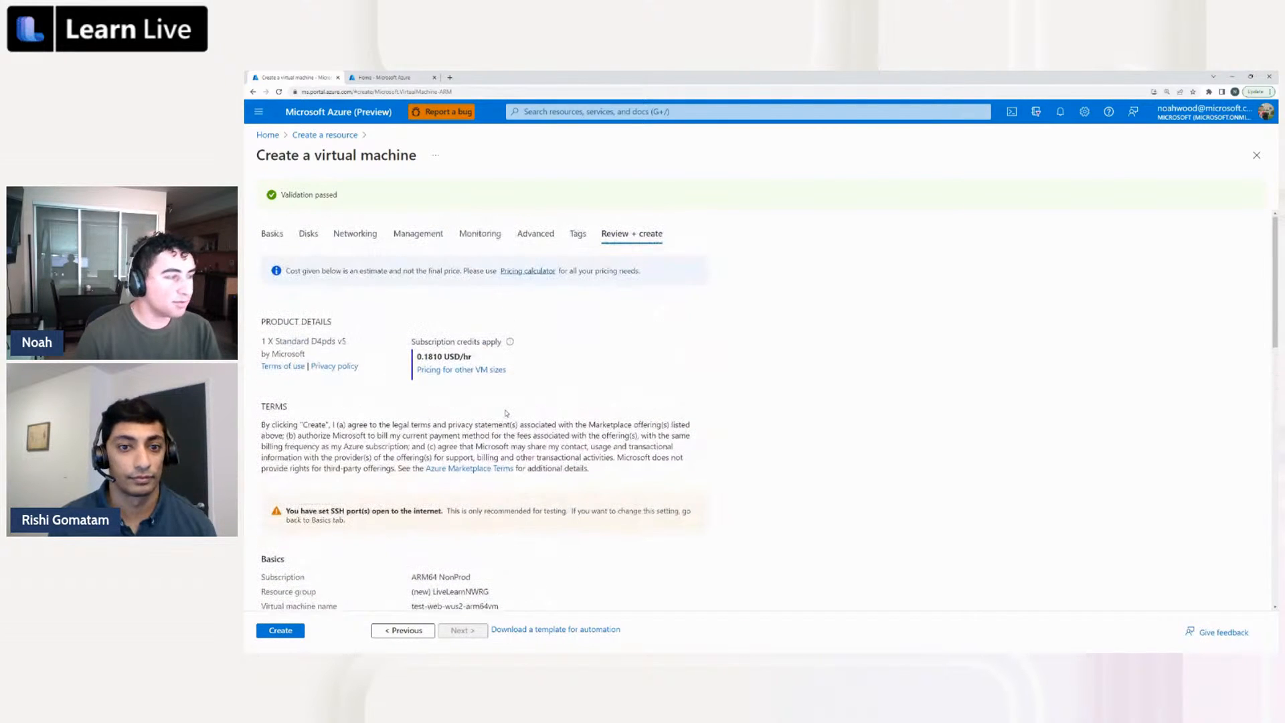
click(281, 630)
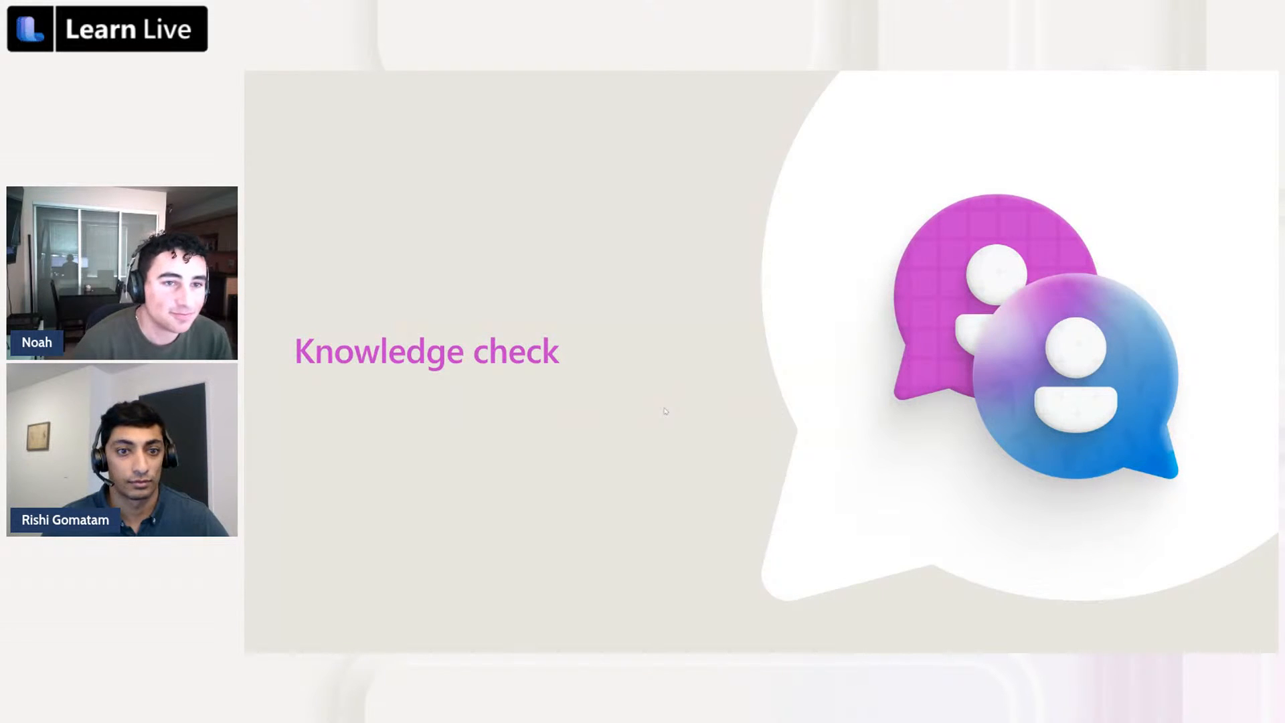
click(665, 411)
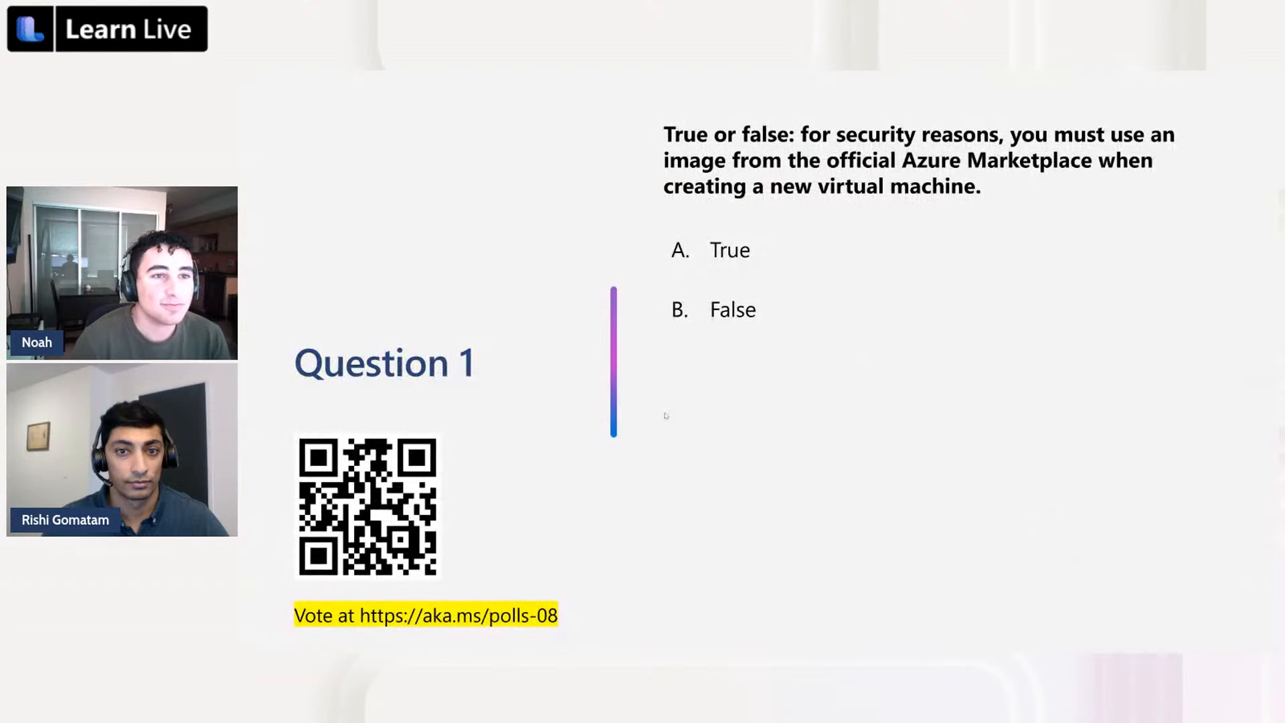
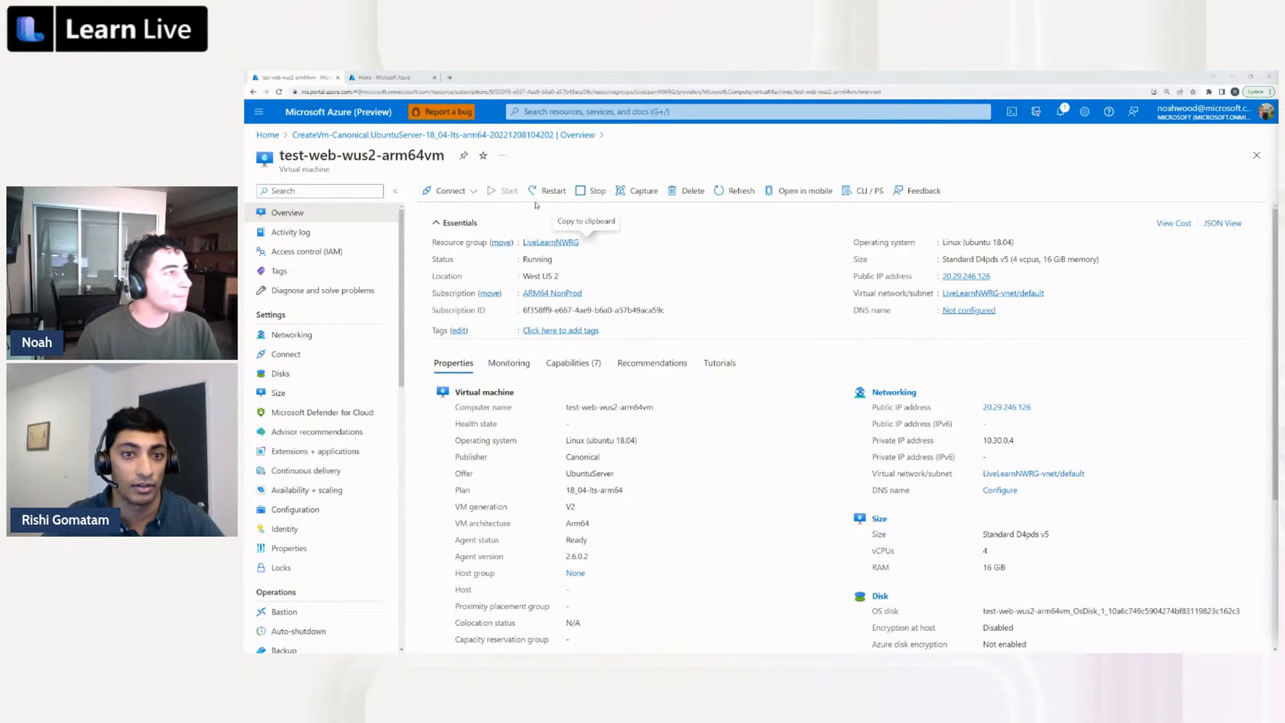
Open the SSH connection instructions for test-web-wus2-arm64vm, review the private key steps and copy the example ssh command
click(453, 193)
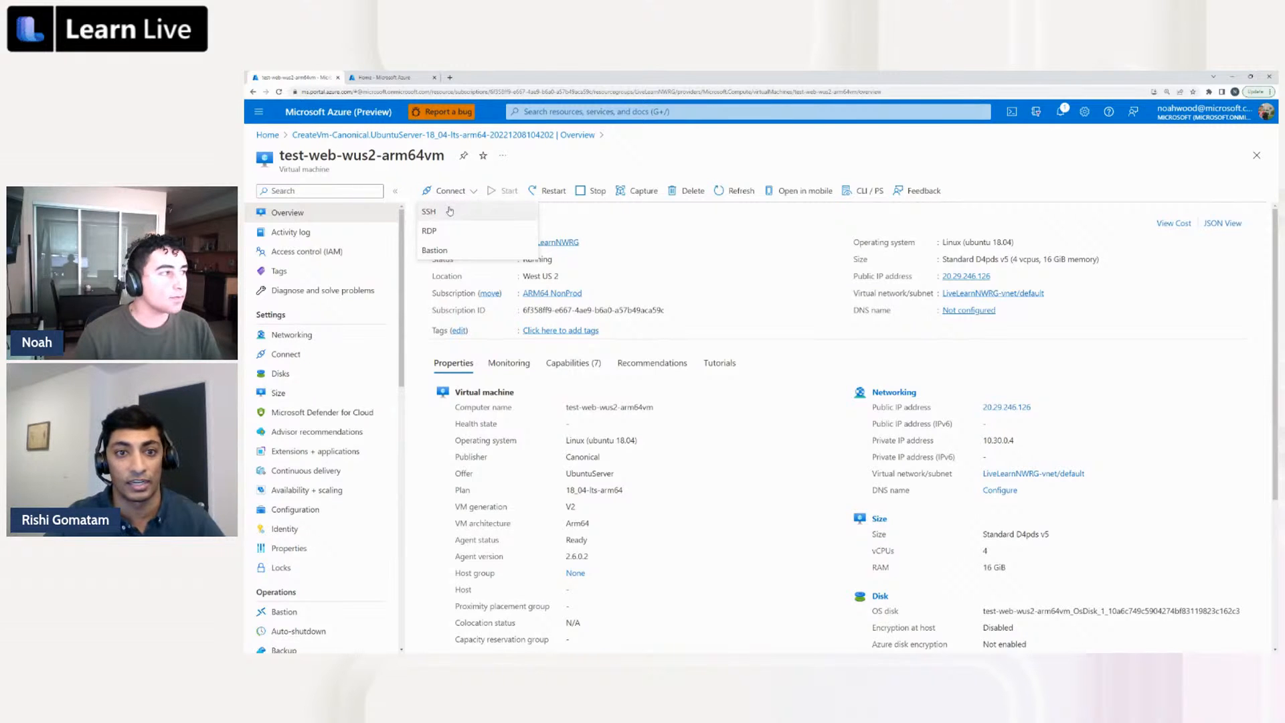
click(449, 211)
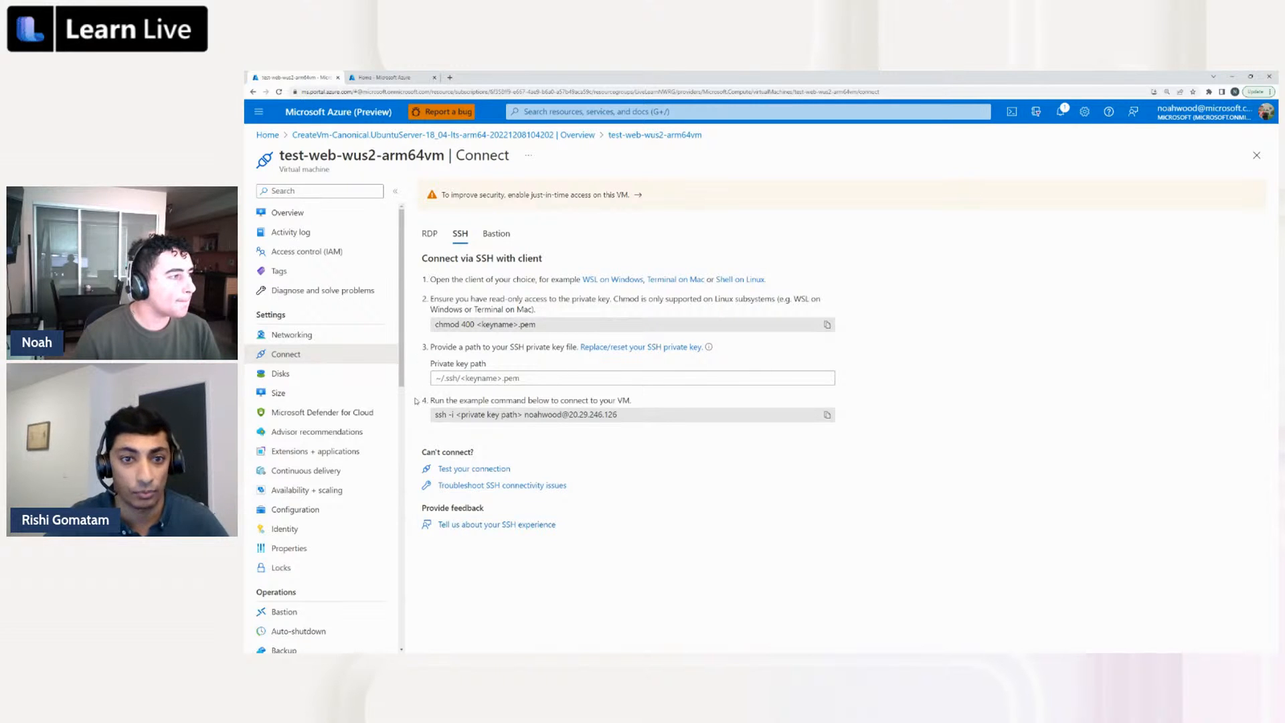
drag(426, 349, 704, 348)
click(499, 346)
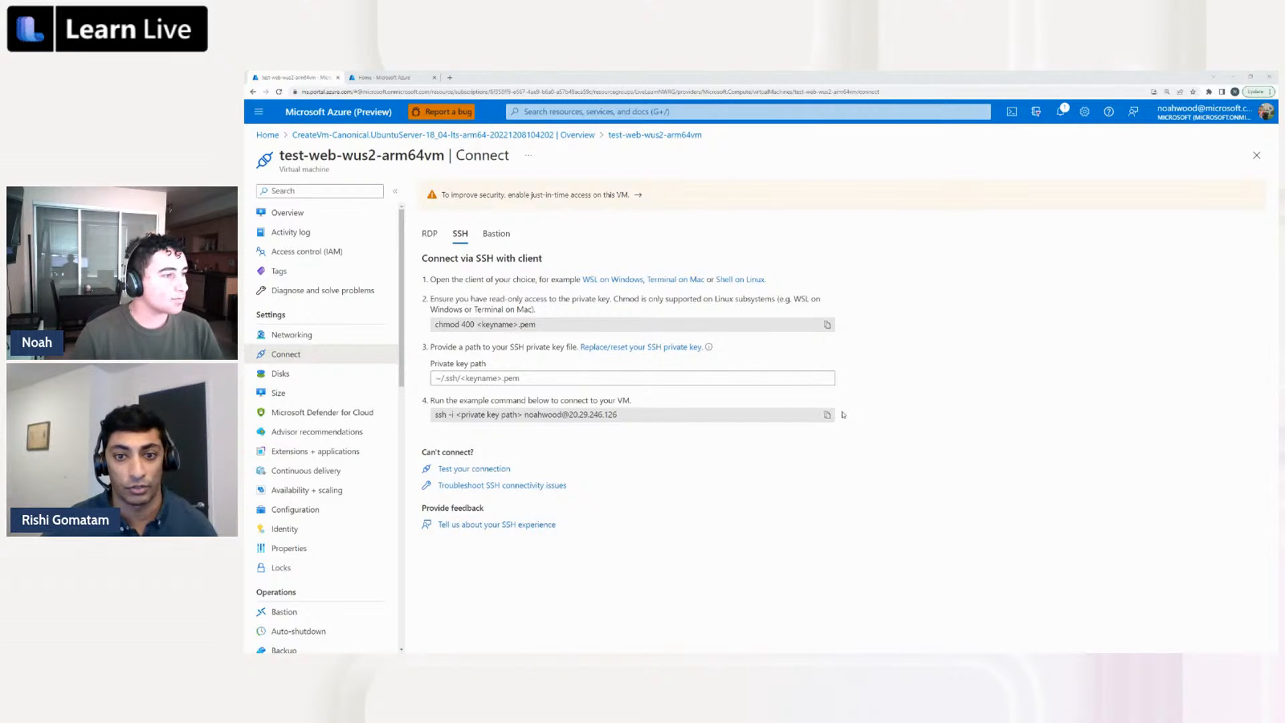
drag(436, 415, 543, 415)
click(654, 409)
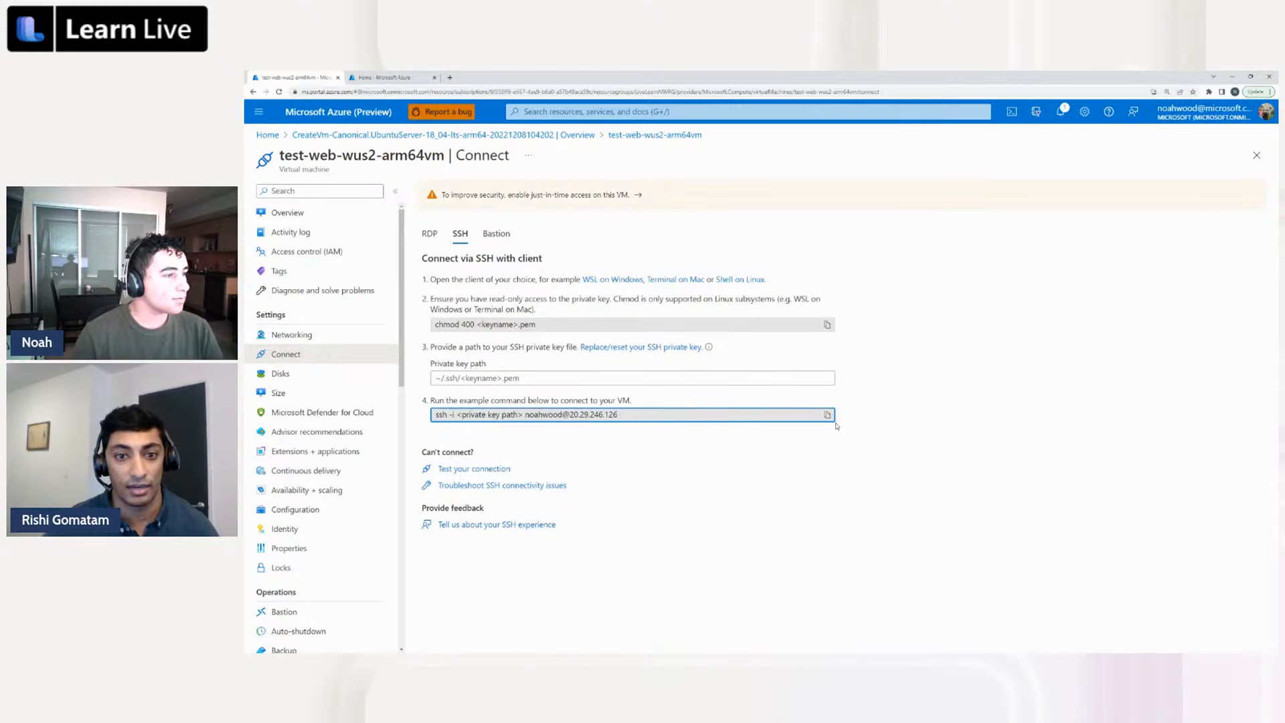
click(827, 414)
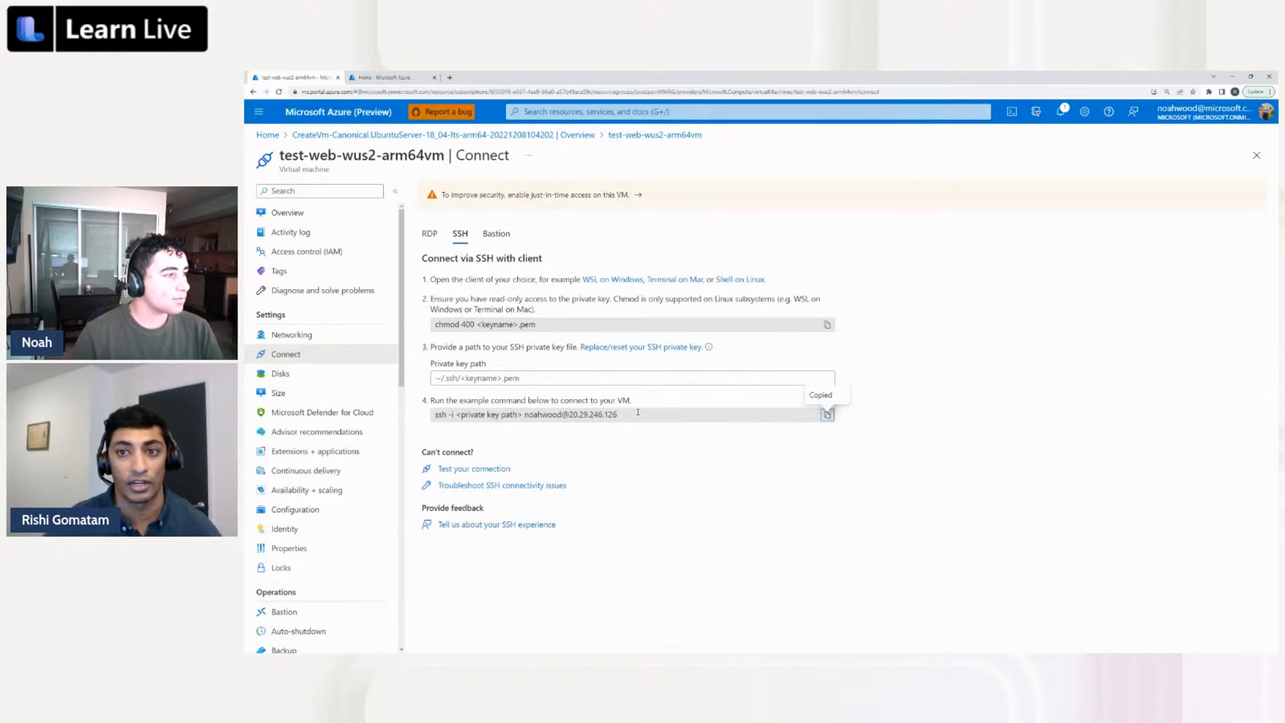
Start a Bash Cloud Shell session and paste the copied ssh command at its prompt
click(1011, 114)
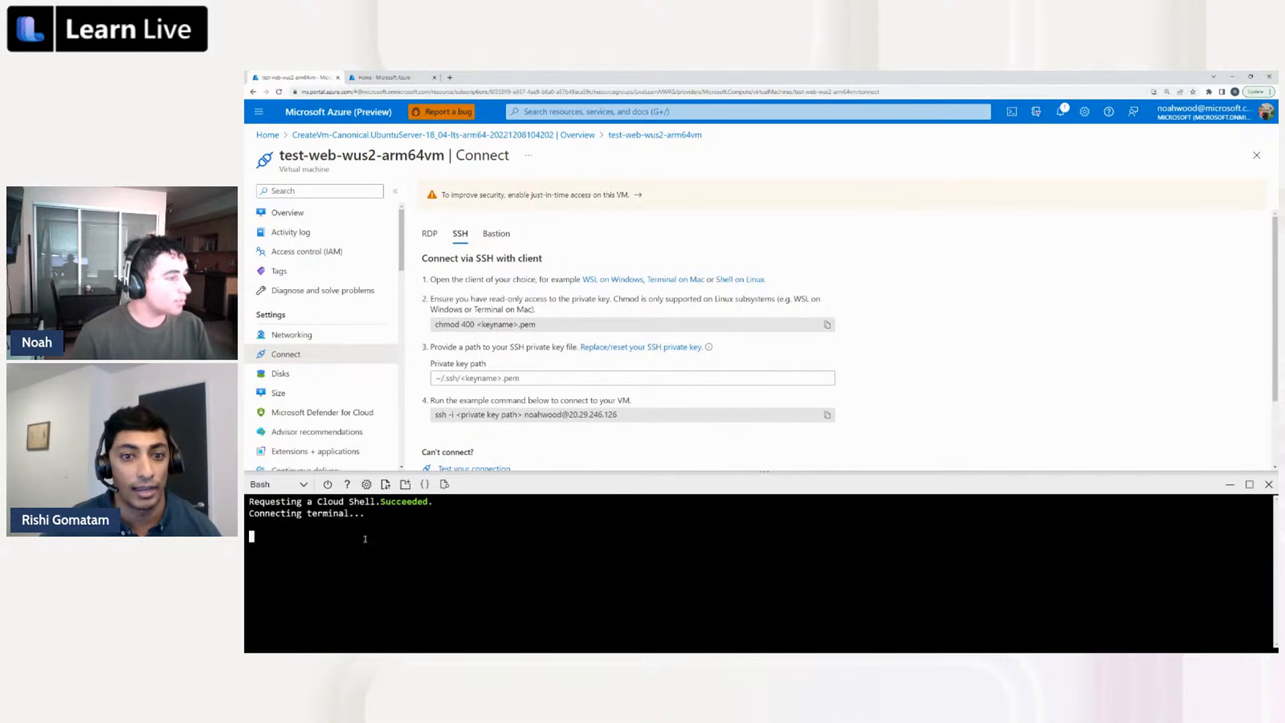
right_click(330, 538)
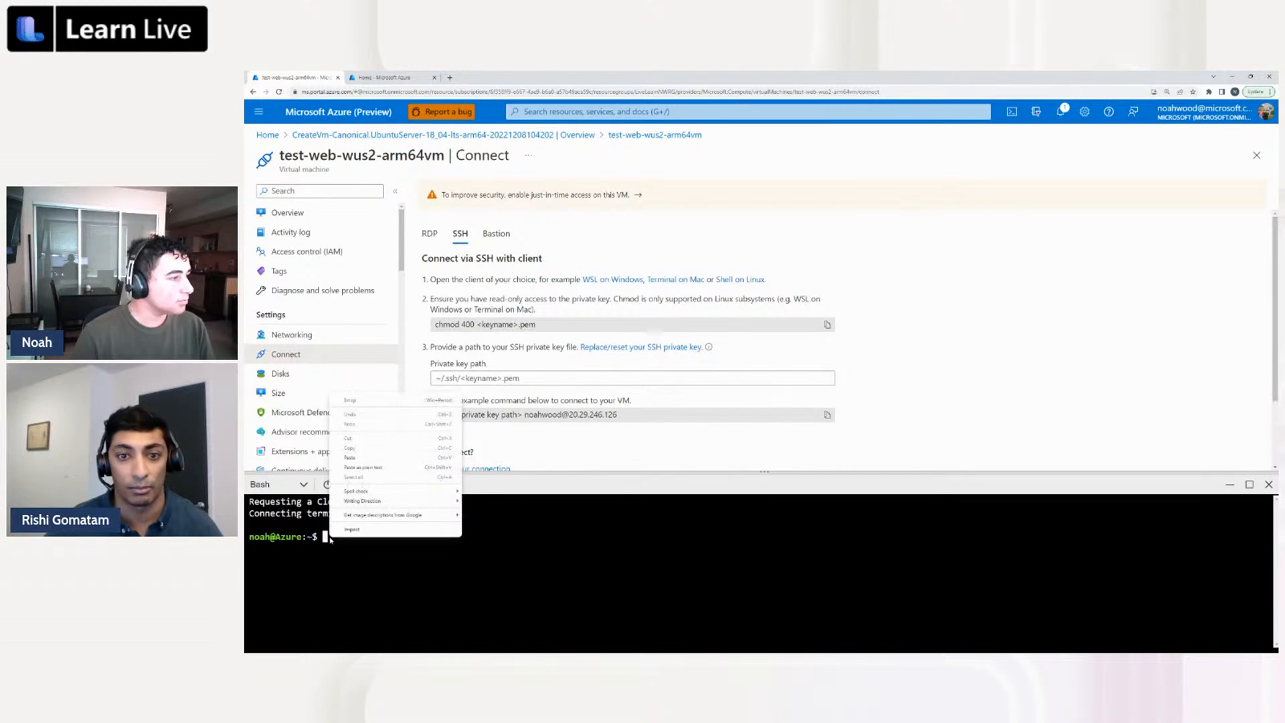
click(362, 458)
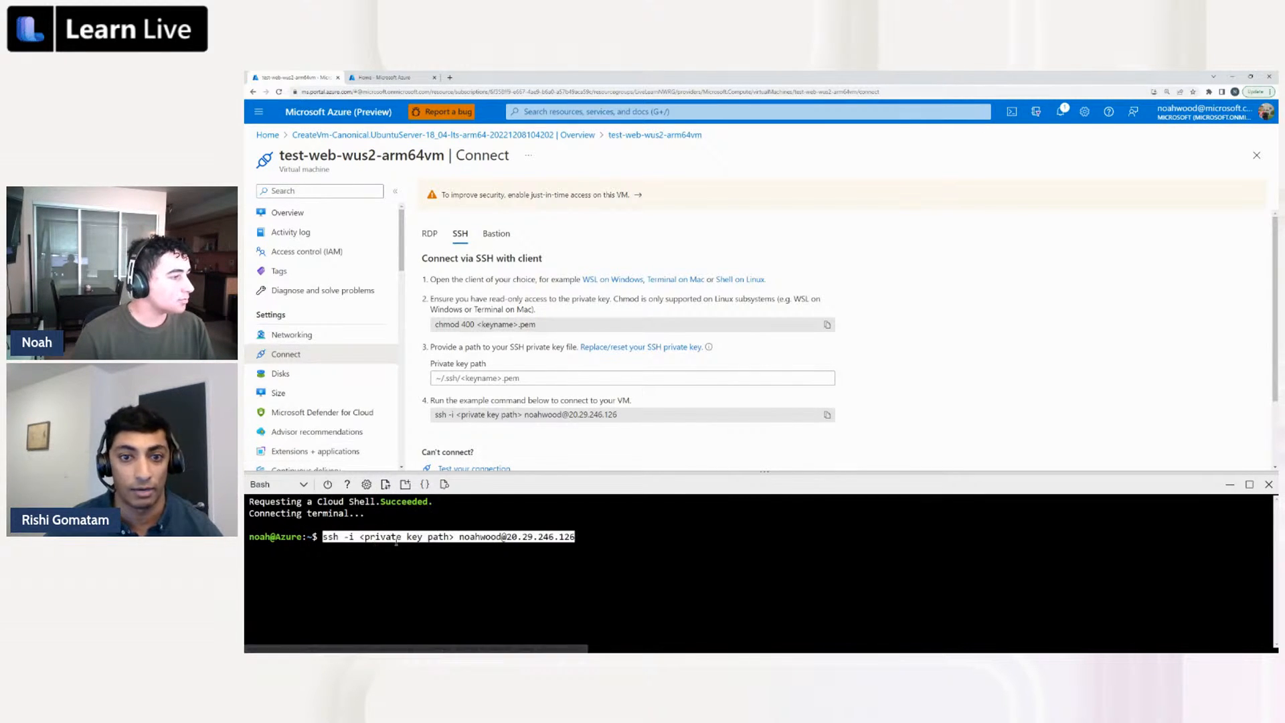
Remove the "-i <private key path>" option from the ssh command and run it against the VM's user and public IP
key(Left)
key(Left)
key(Left)
key(Left)
key(Left)
key(Left)
key(Left)
key(Left)
key(Left)
key(Left)
key(Left)
key(Left)
key(Left)
key(Left)
key(Left)
key(Left)
key(Left)
key(Left)
key(Left)
key(Left)
key(Left)
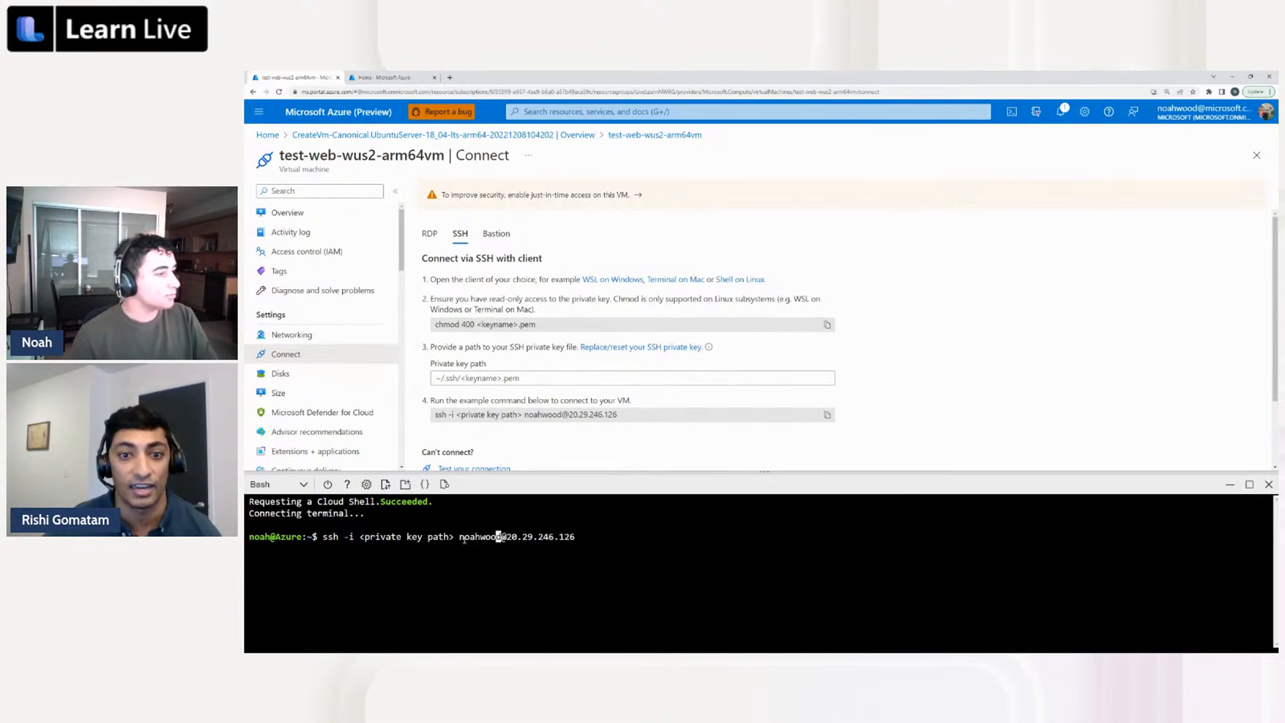
key(BackSpace)
key(BackSpace)
key(BackSpace)
key(BackSpace)
key(BackSpace)
key(BackSpace)
key(BackSpace)
key(BackSpace)
key(BackSpace)
key(BackSpace)
key(BackSpace)
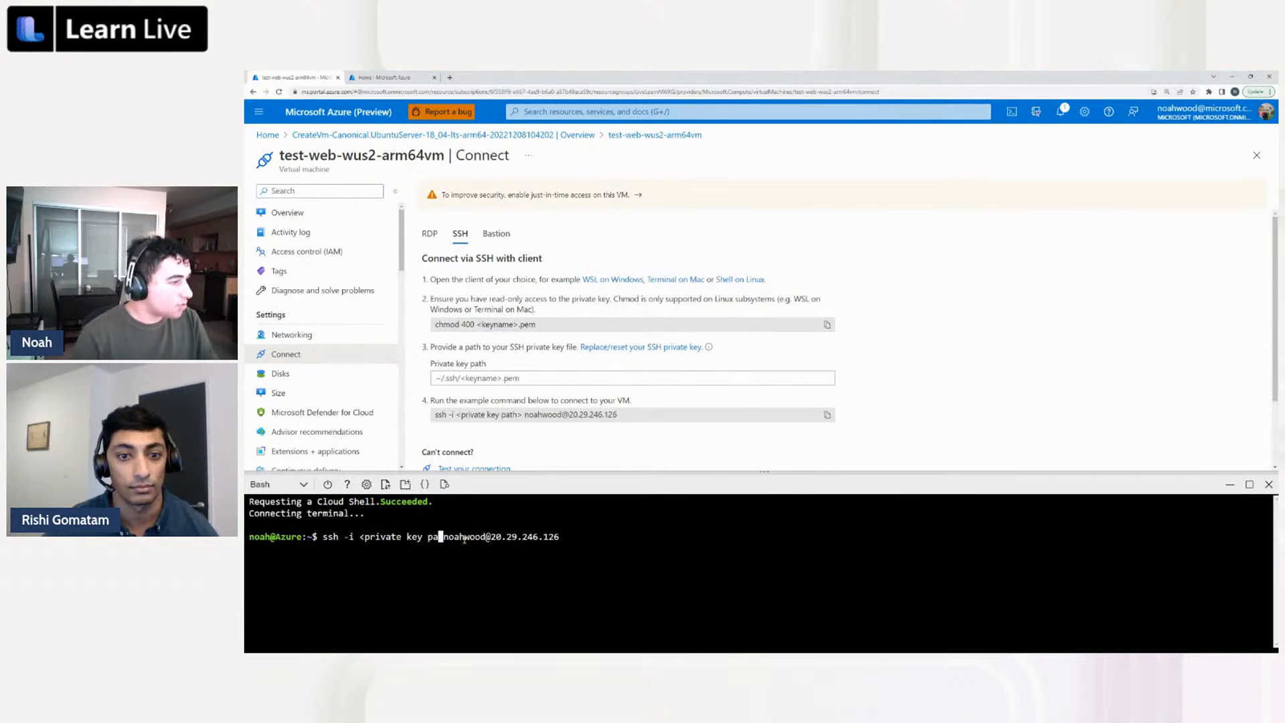
key(BackSpace)
key(BackSpace)
key(BackSpace)
key(BackSpace)
key(BackSpace)
key(BackSpace)
key(BackSpace)
key(BackSpace)
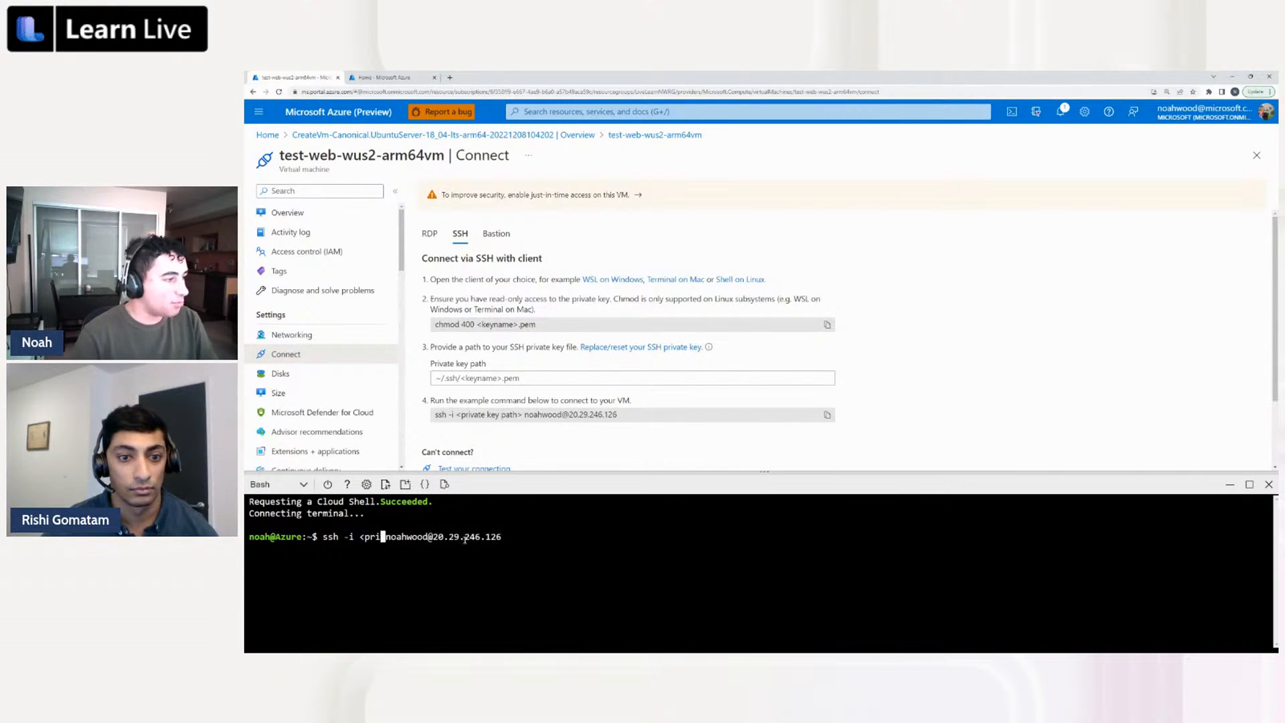
key(BackSpace)
key(BackSpace)
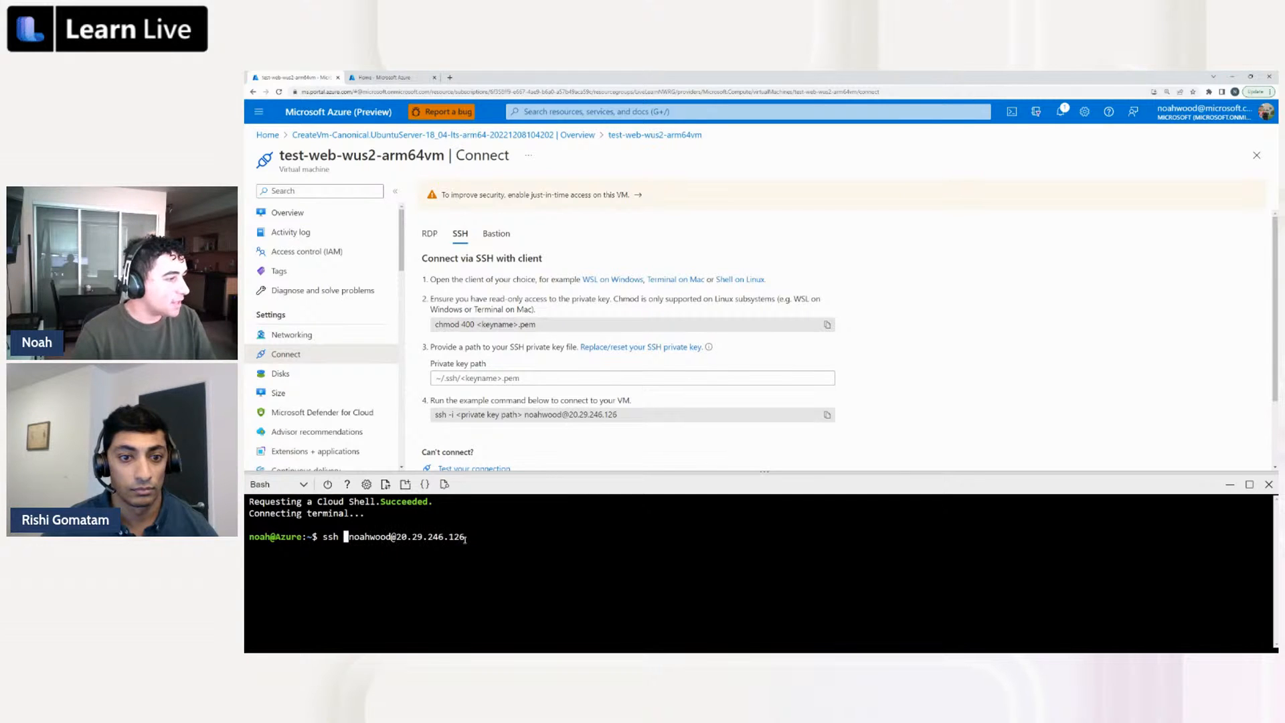
key(BackSpace)
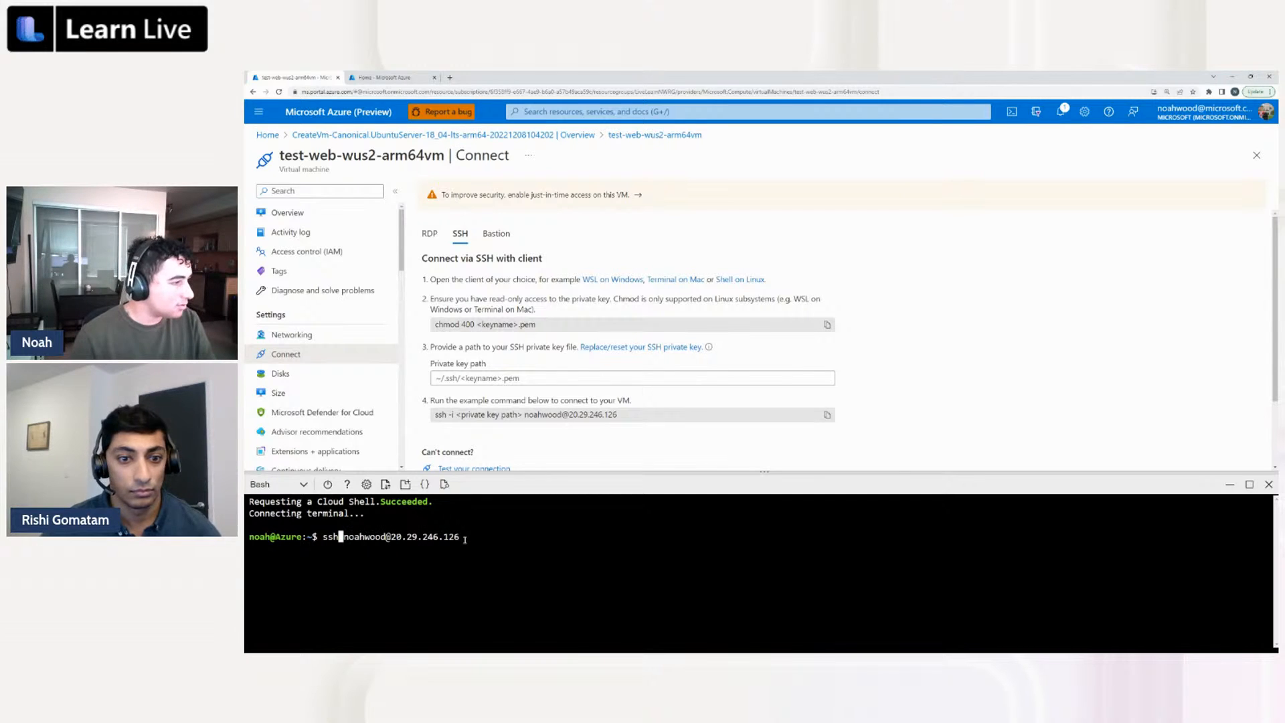
key(Right)
key(Right)
key(Right)
key(Right)
key(Right)
key(Right)
key(Right)
key(Right)
key(Right)
key(Right)
key(Right)
key(Right)
key(Right)
key(Right)
key(Right)
key(Right)
key(Right)
key(Right)
key(Right)
key(Right)
key(Return)
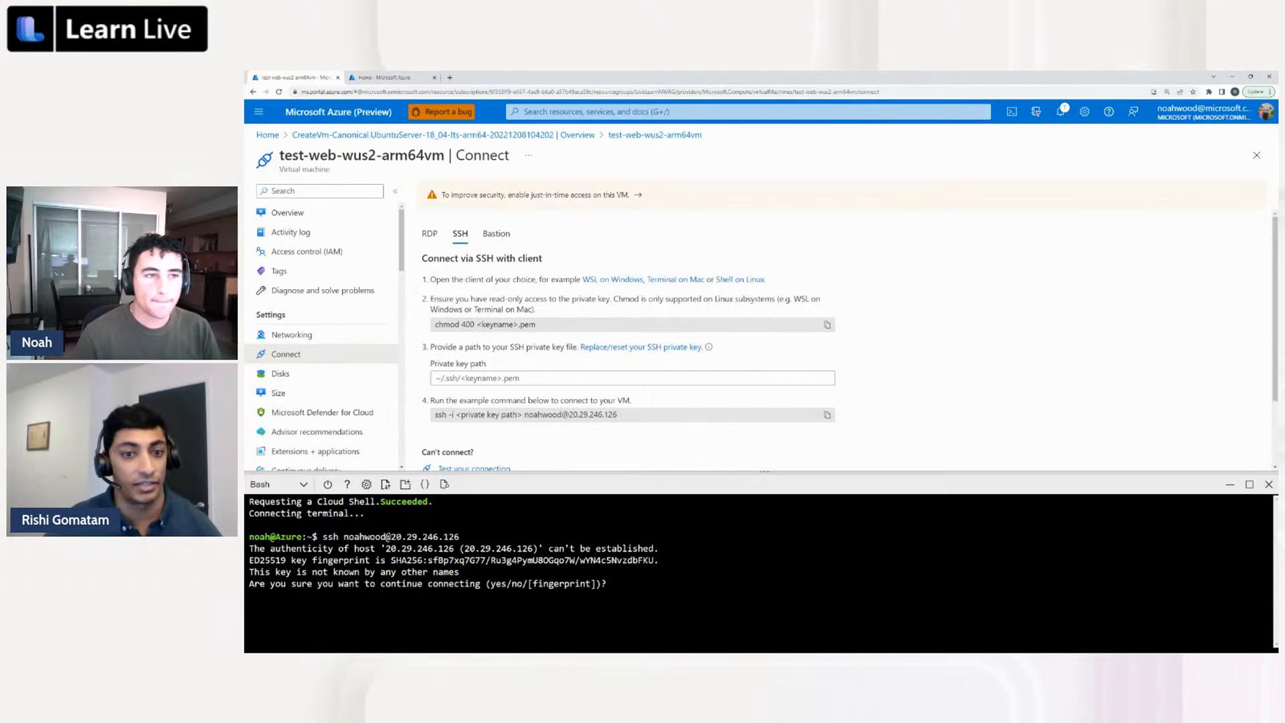
Accept the host's authenticity with yes and submit the SSH key passphrase to log in to the VM
text(yes)
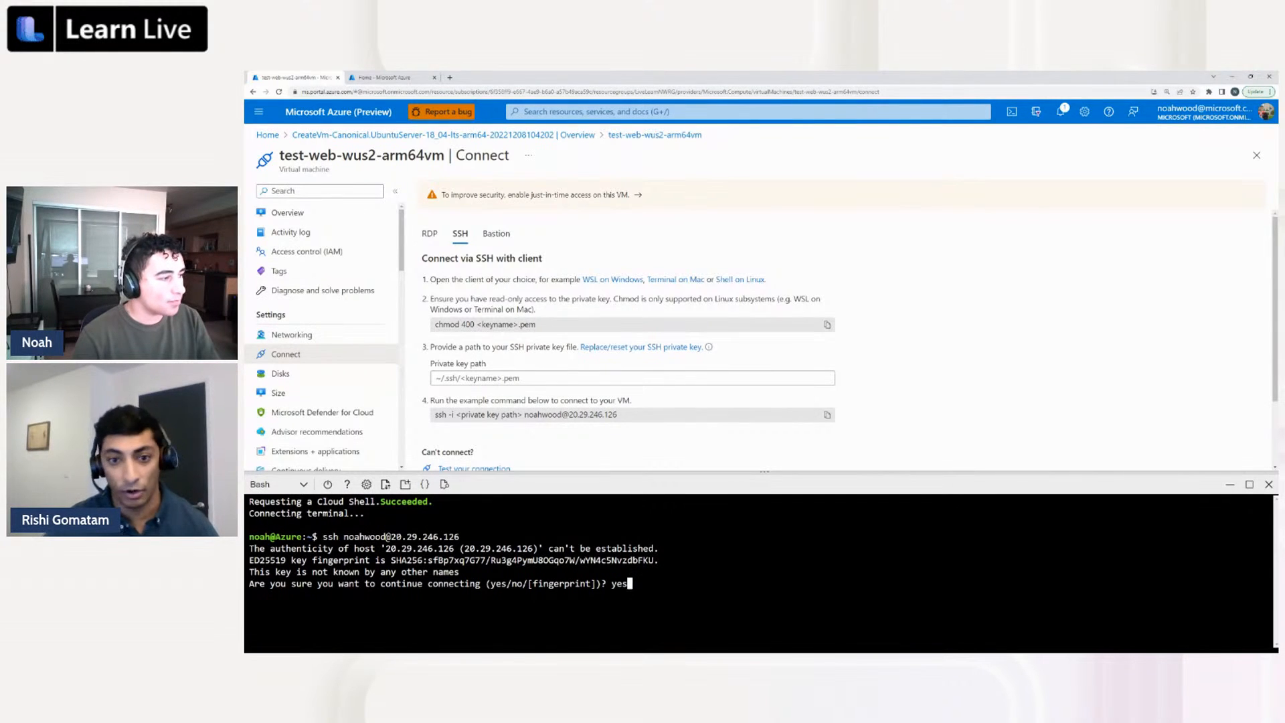
key(Return)
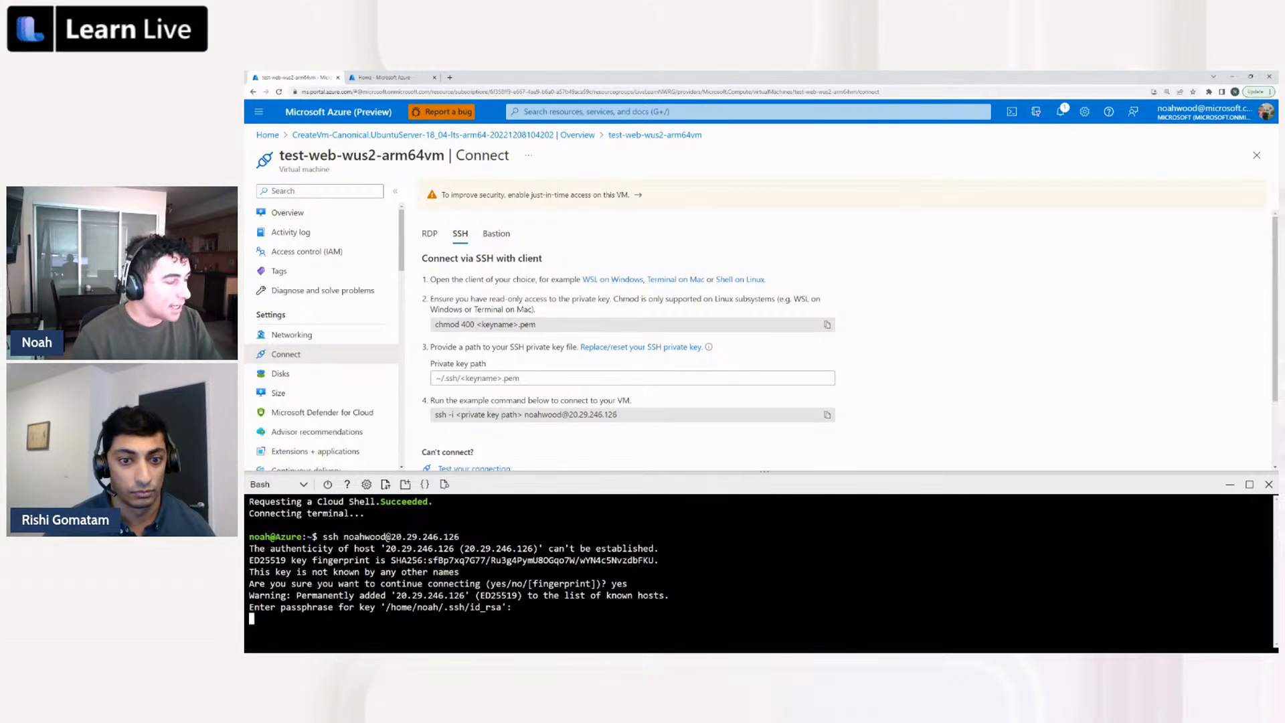
key(Return)
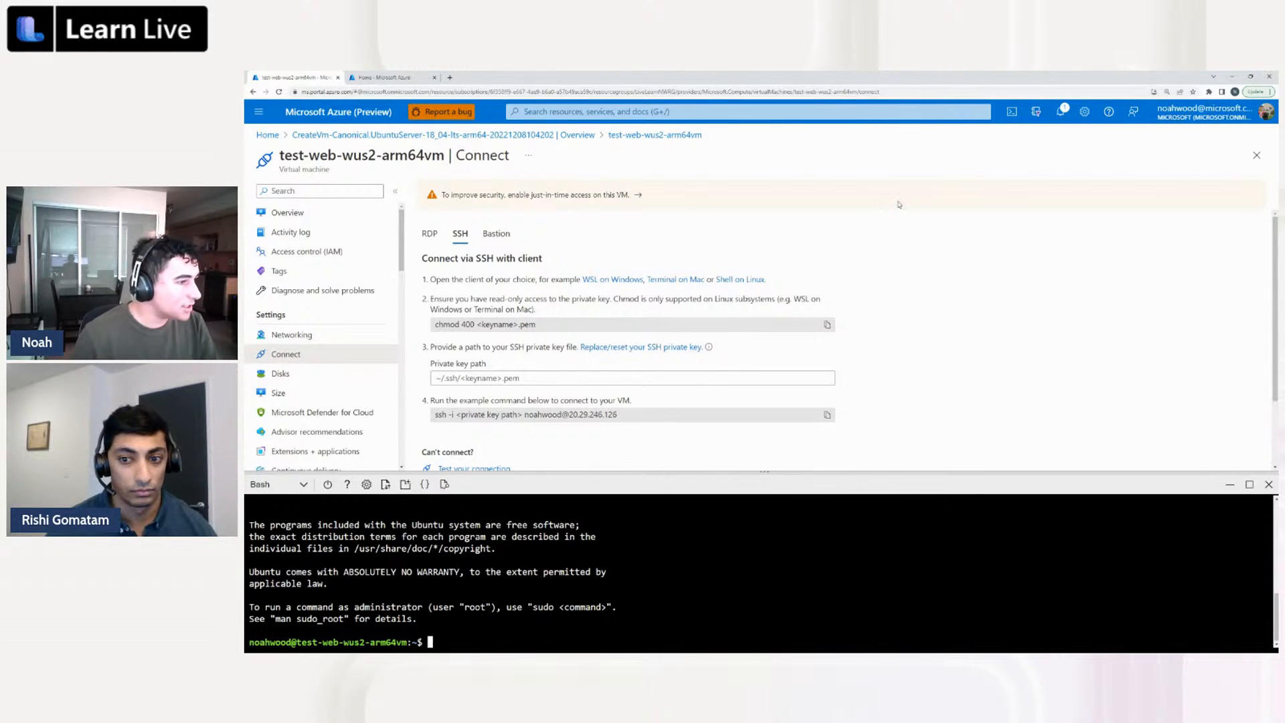
Enlarge the Cloud Shell pane and list the VM's root directory in long format with "ls -la /"
drag(789, 469, 770, 276)
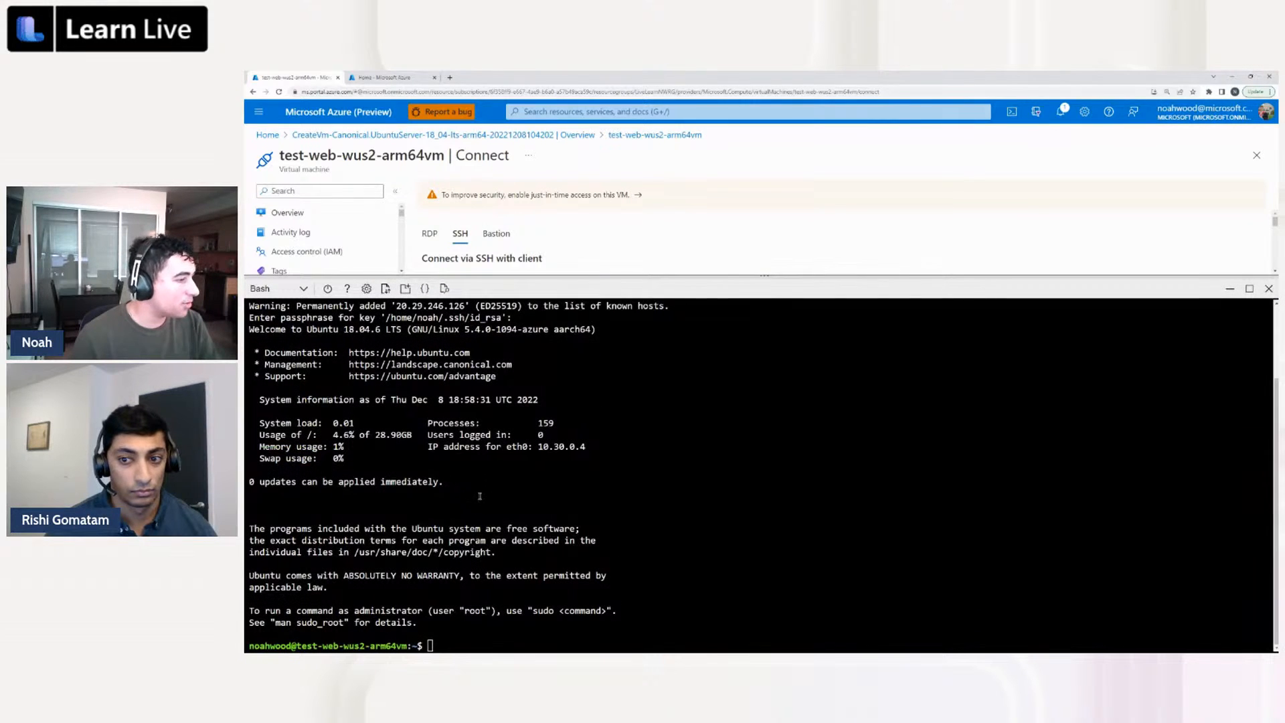
scroll(453, 585, up, 3)
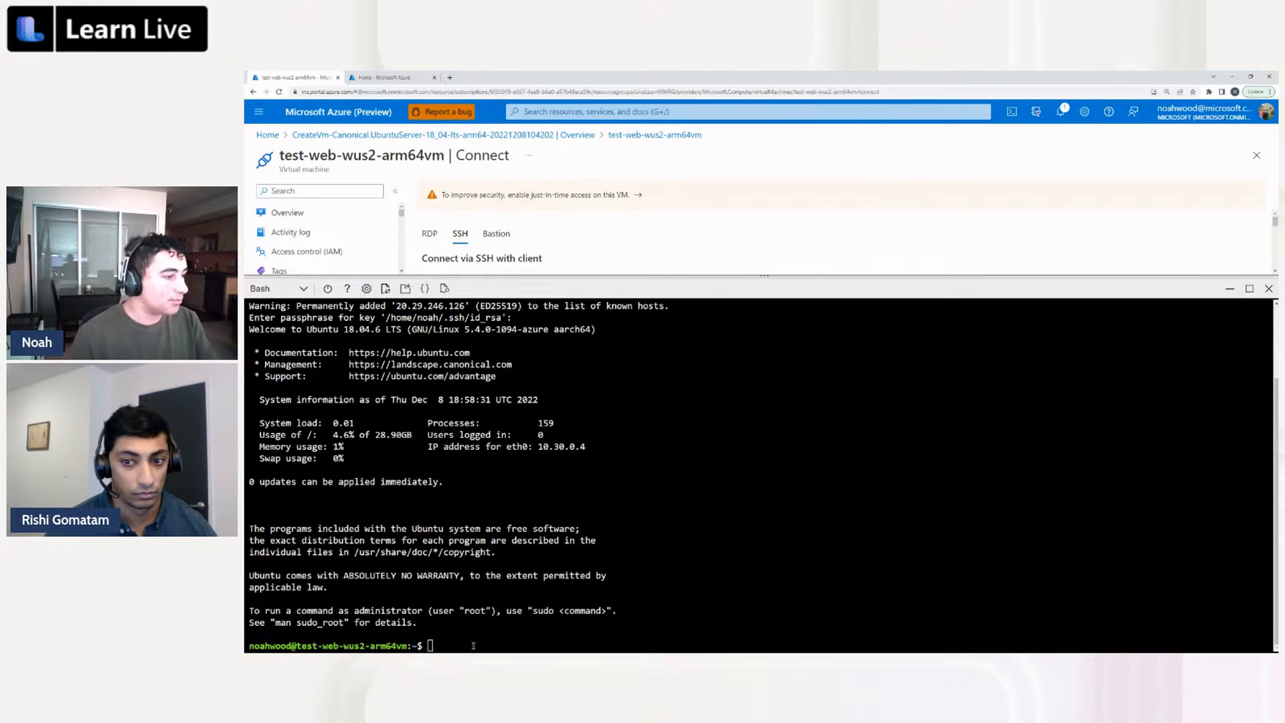
text(ls -)
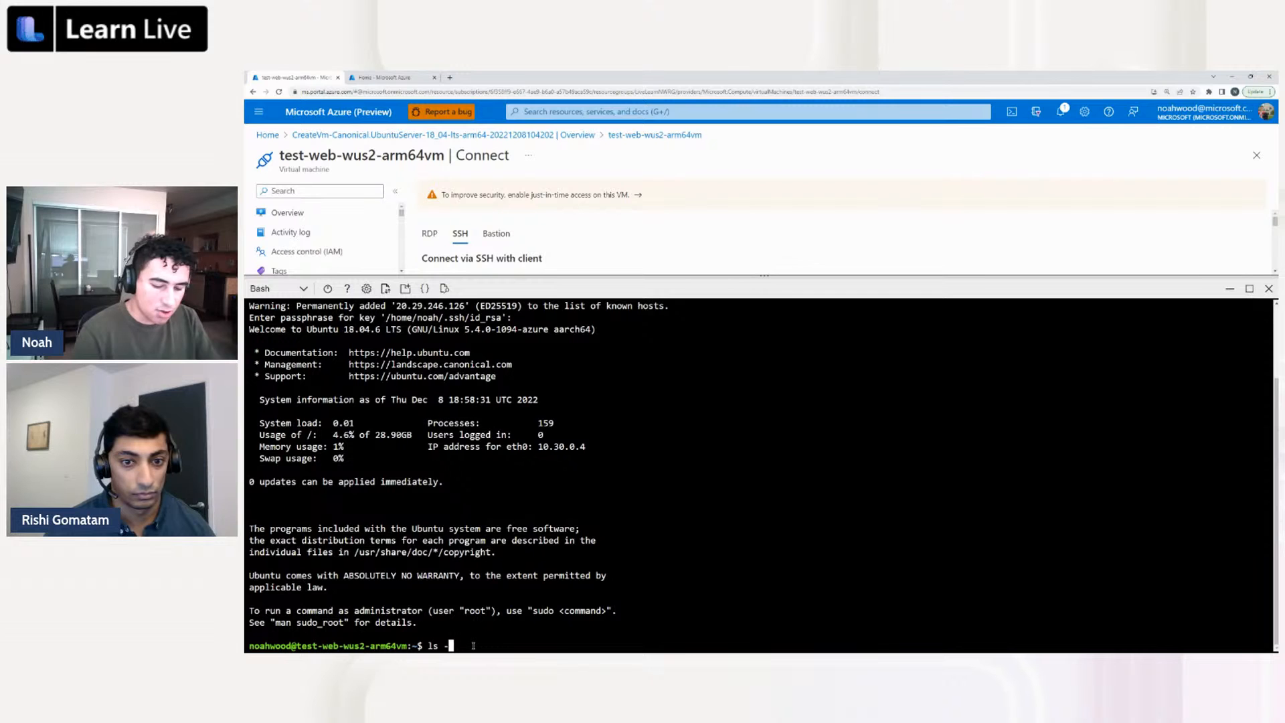
text(la /)
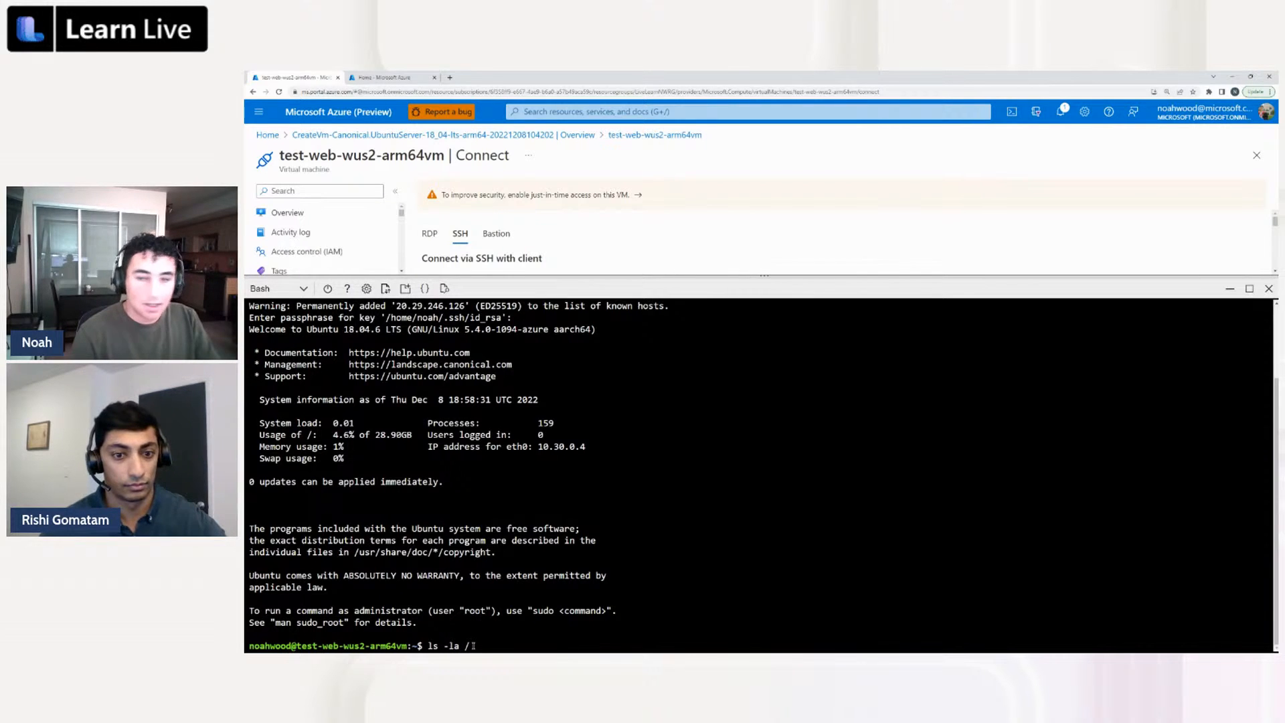
key(Return)
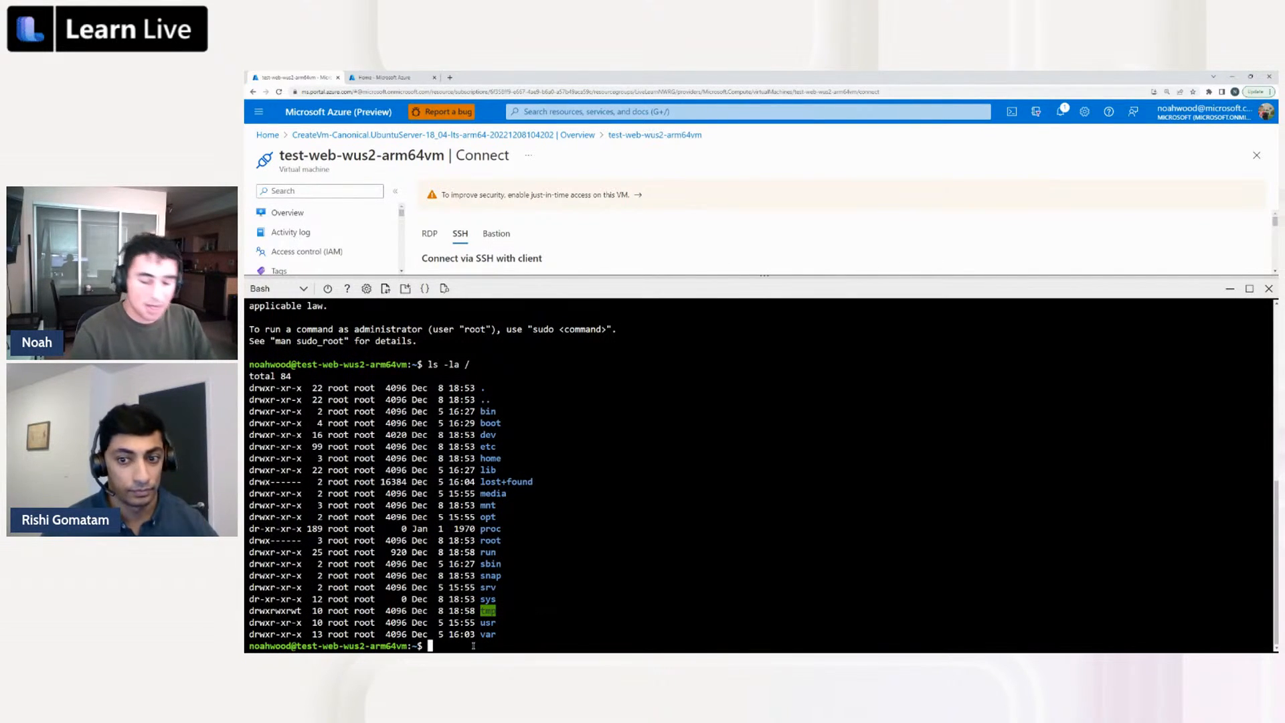
List the VM's block devices and their mount points with lsblk
text(lsblk)
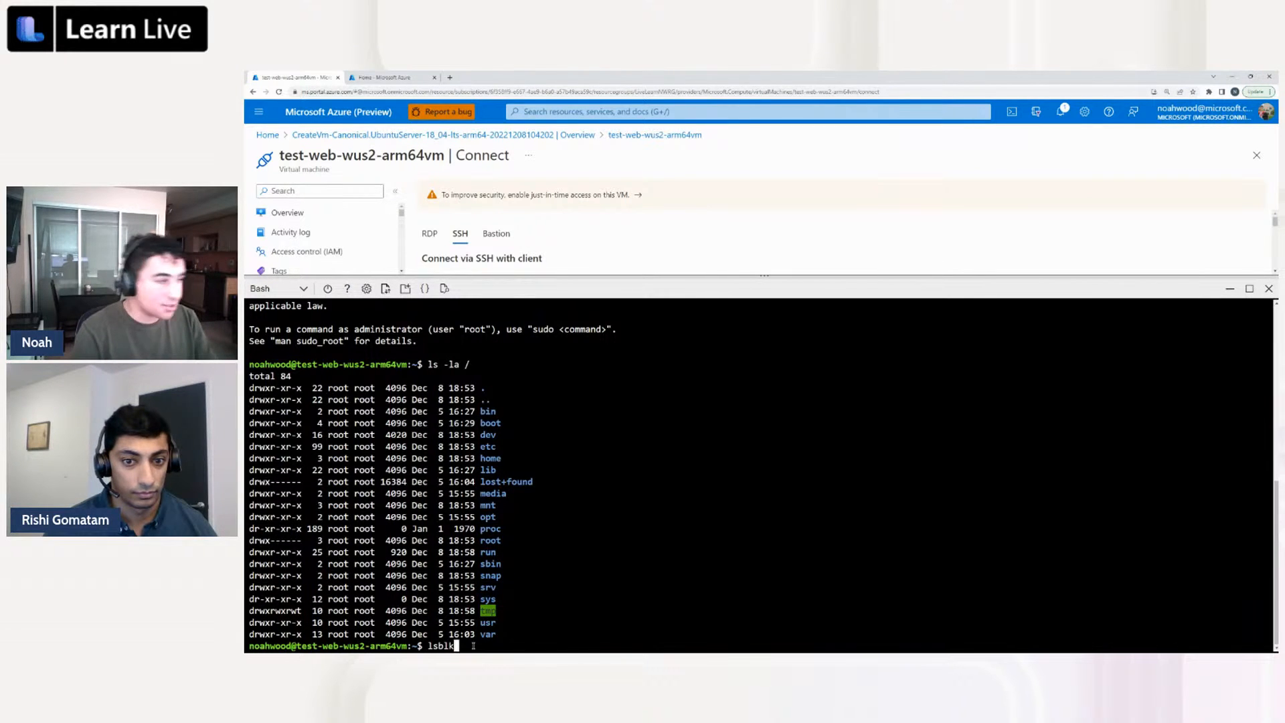
key(Return)
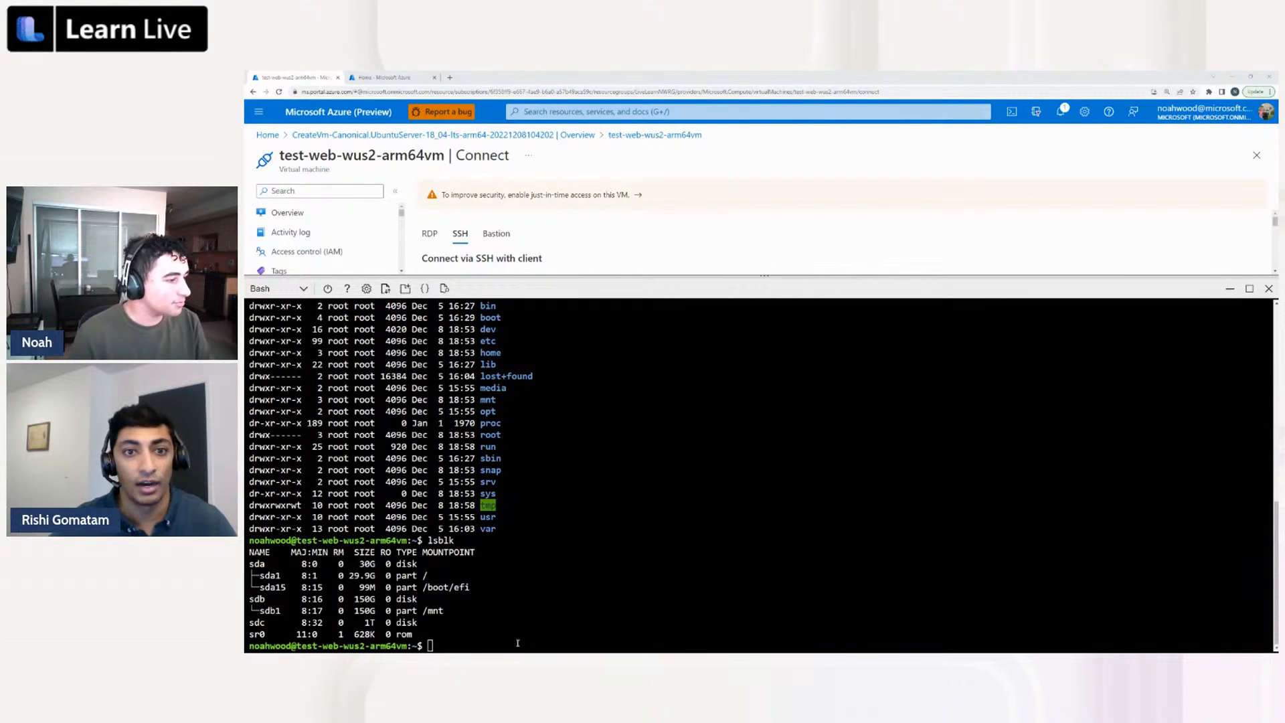
Create primary partition 1 on the data disk by running "(echo n; echo p; echo 1; echo ; echo ; echo w) | sudo fdisk /dev/sdc"
right_click(447, 648)
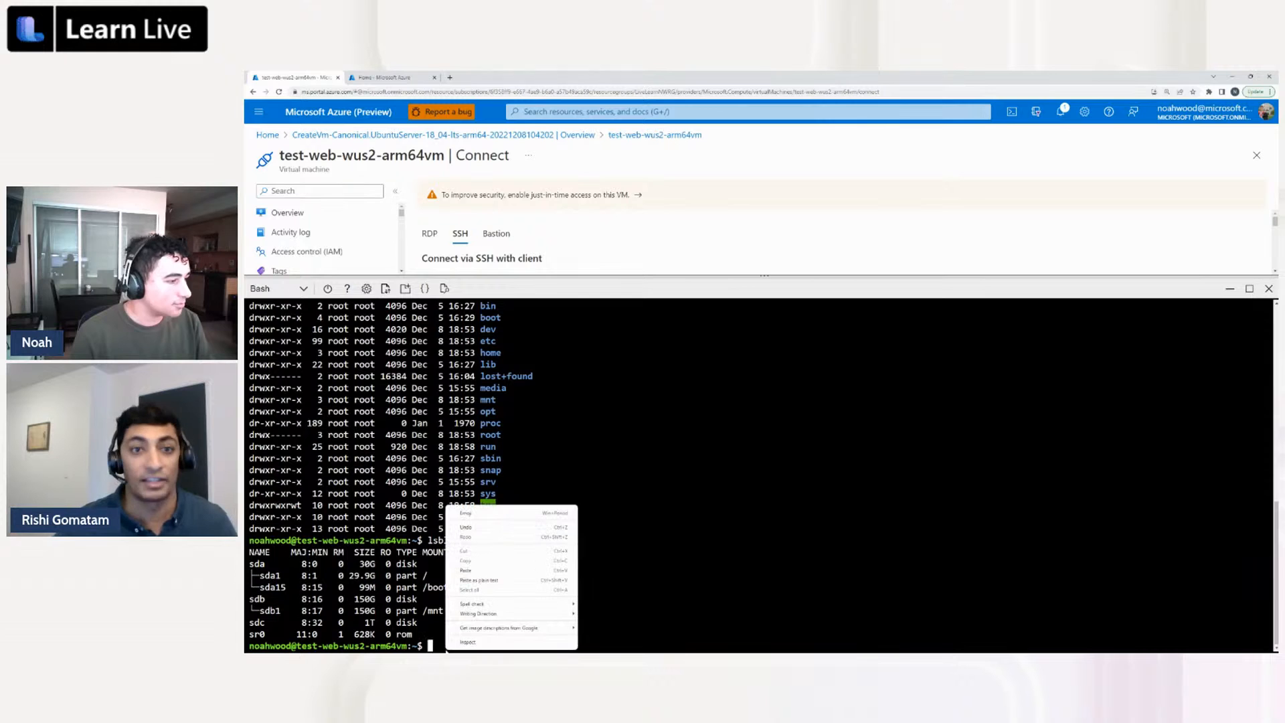
click(473, 570)
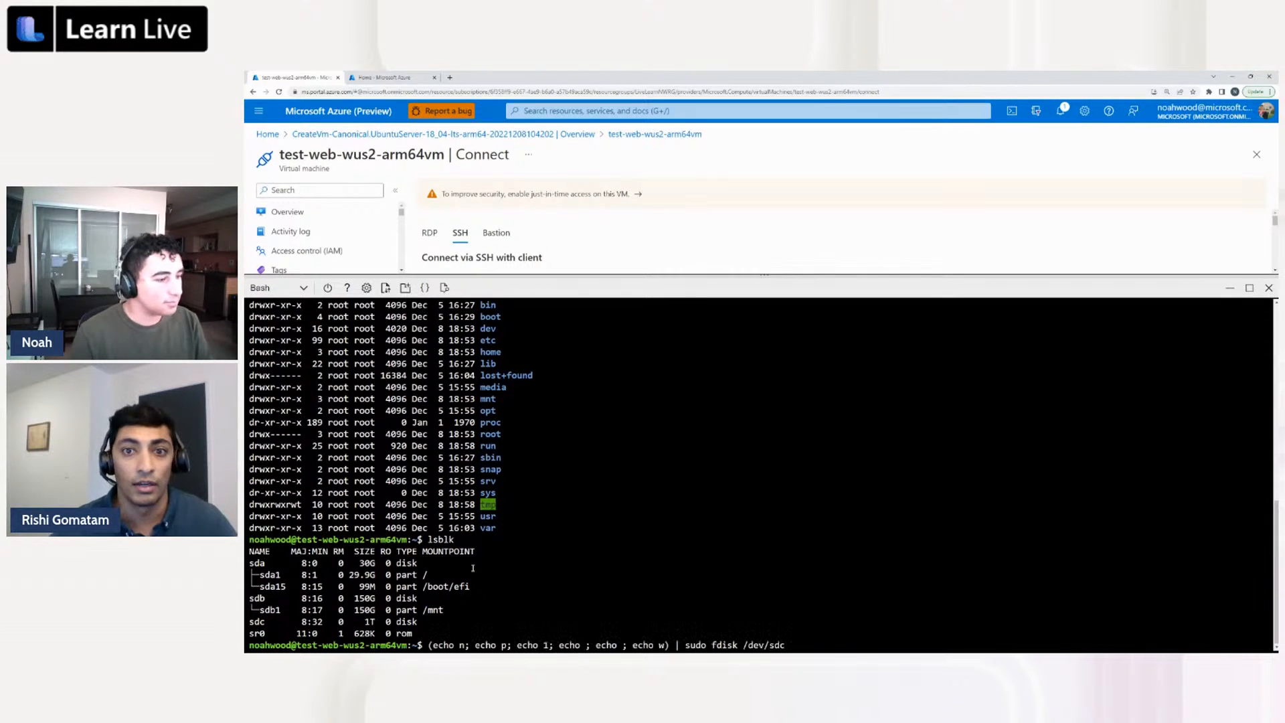
key(BackSpace)
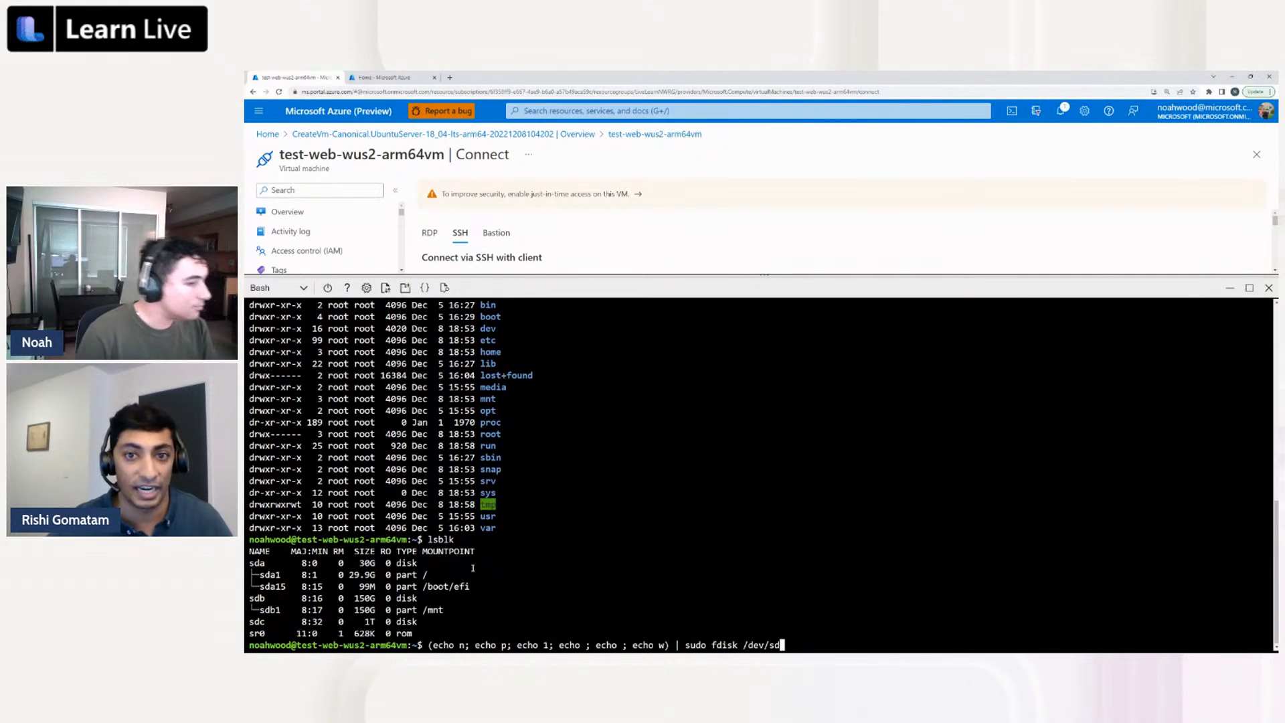
text(c)
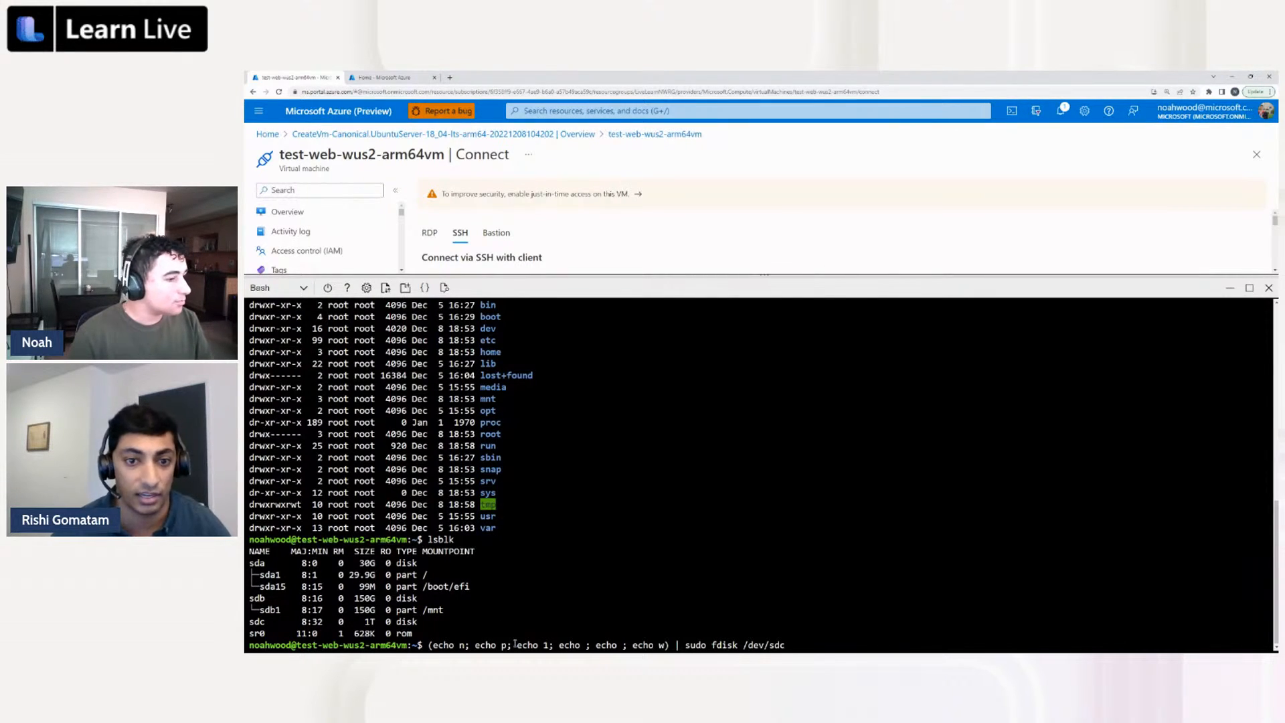
key(Return)
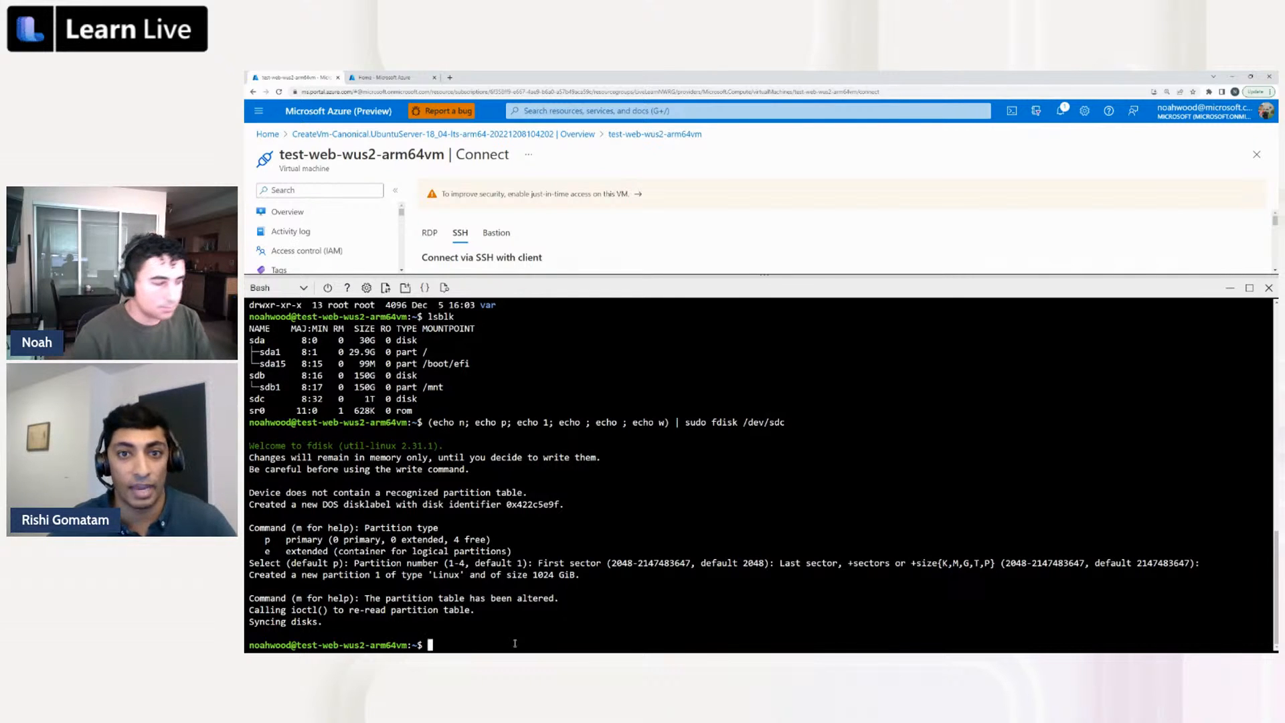
Format the new data disk partition with an ext4 file system by running "sudo mkfs -t ext4 /dev/sdc1"
text(sudo )
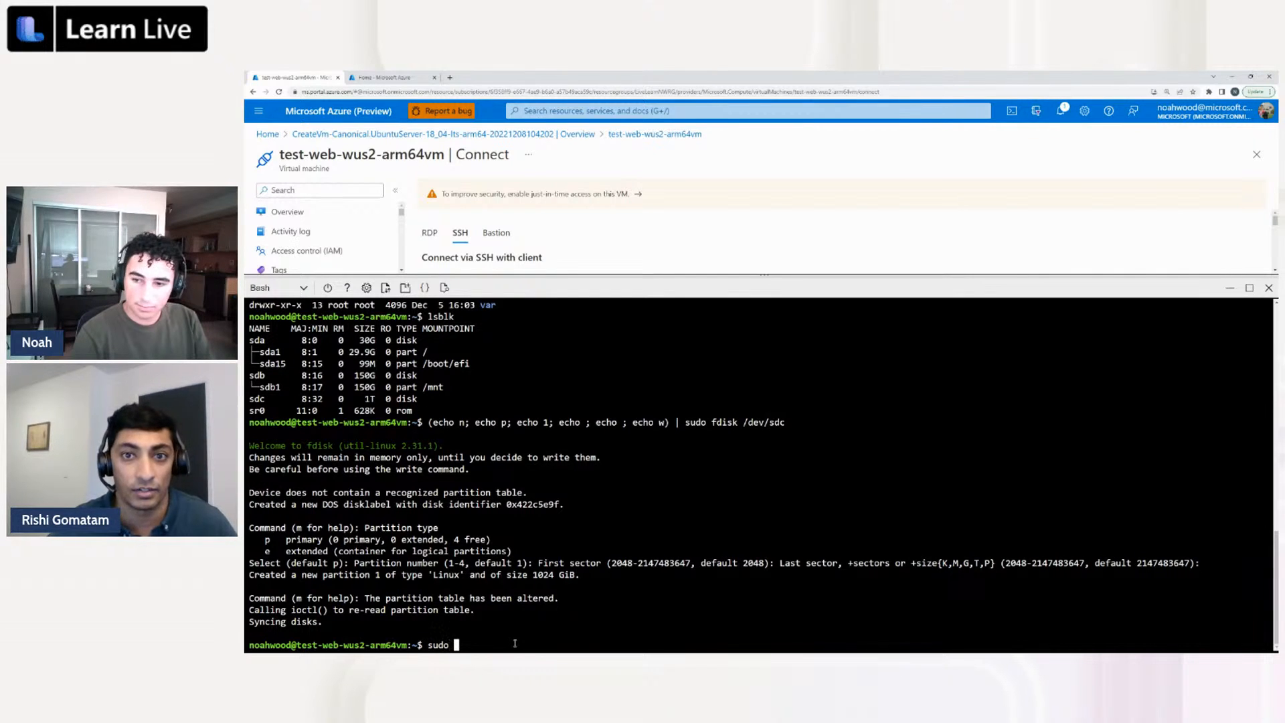
text(mkfs)
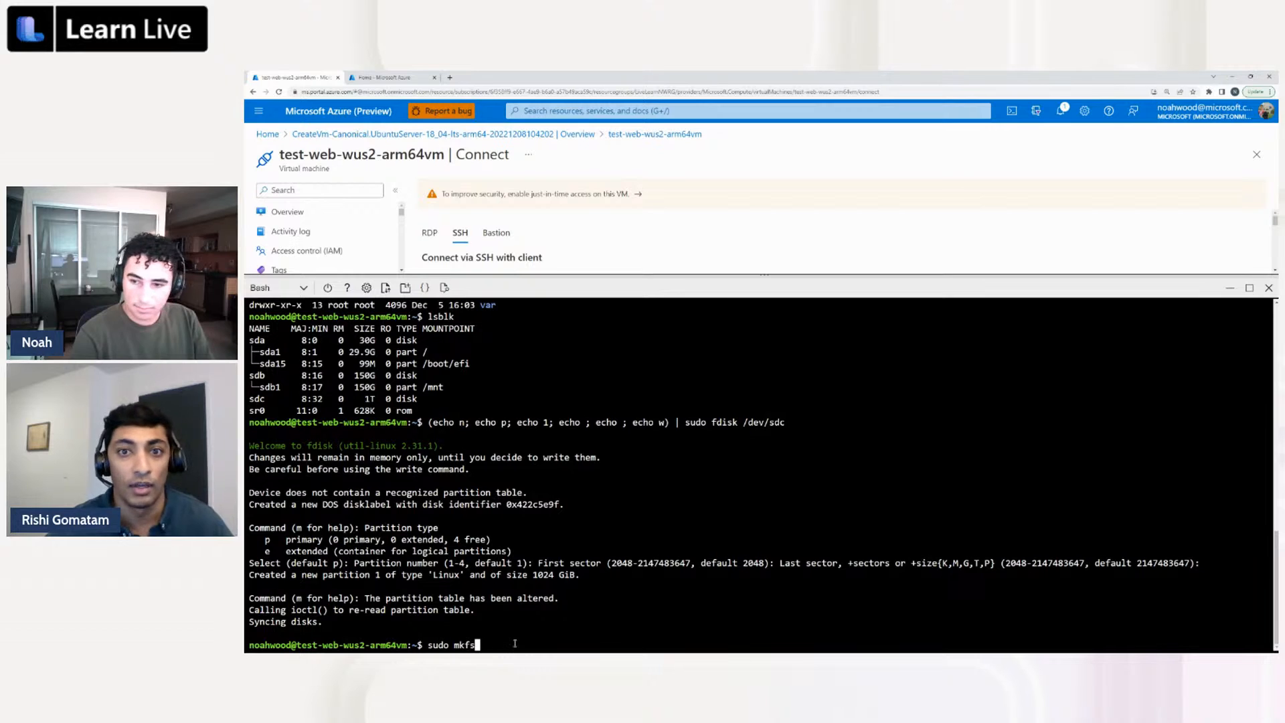
text( -t )
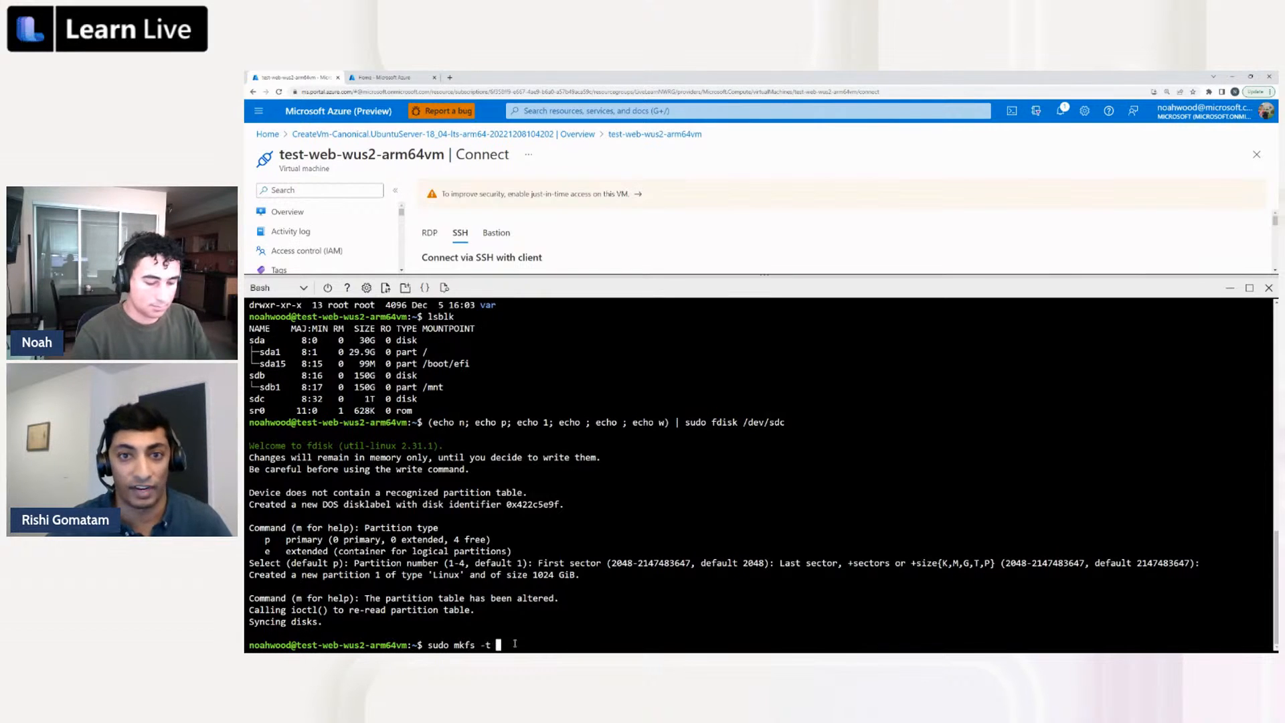
text(ext4 )
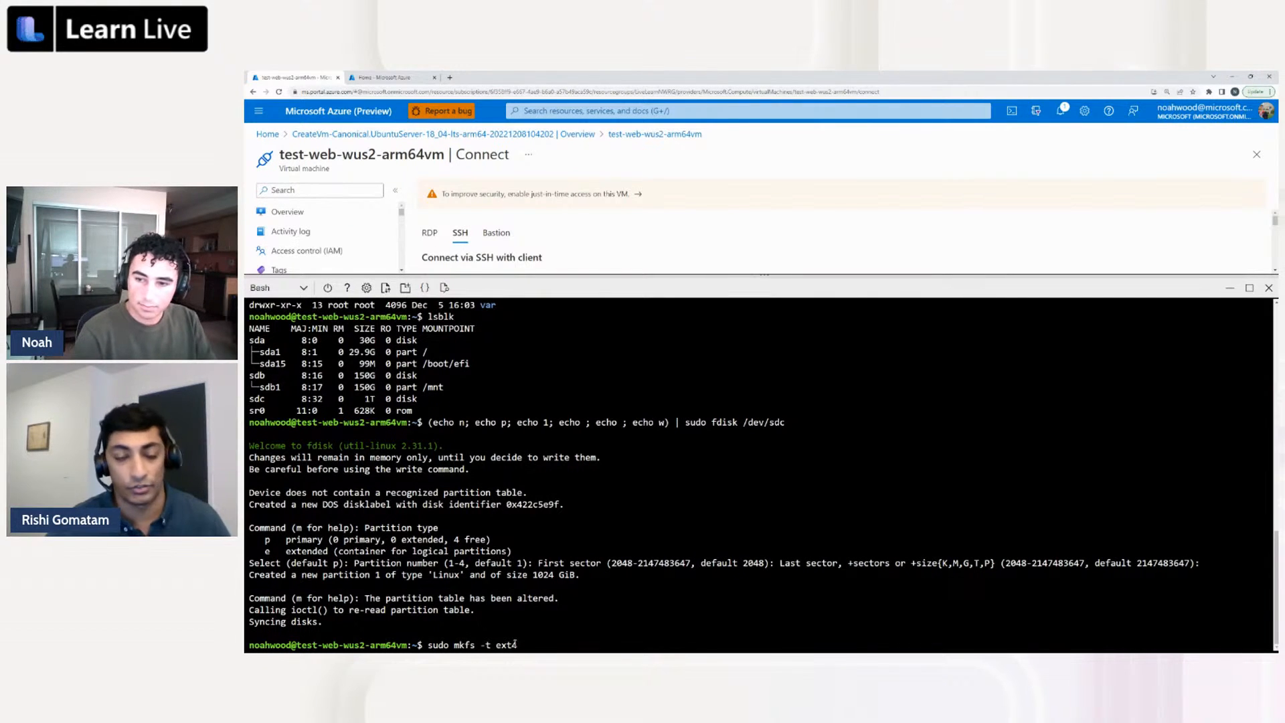
text(/devsd)
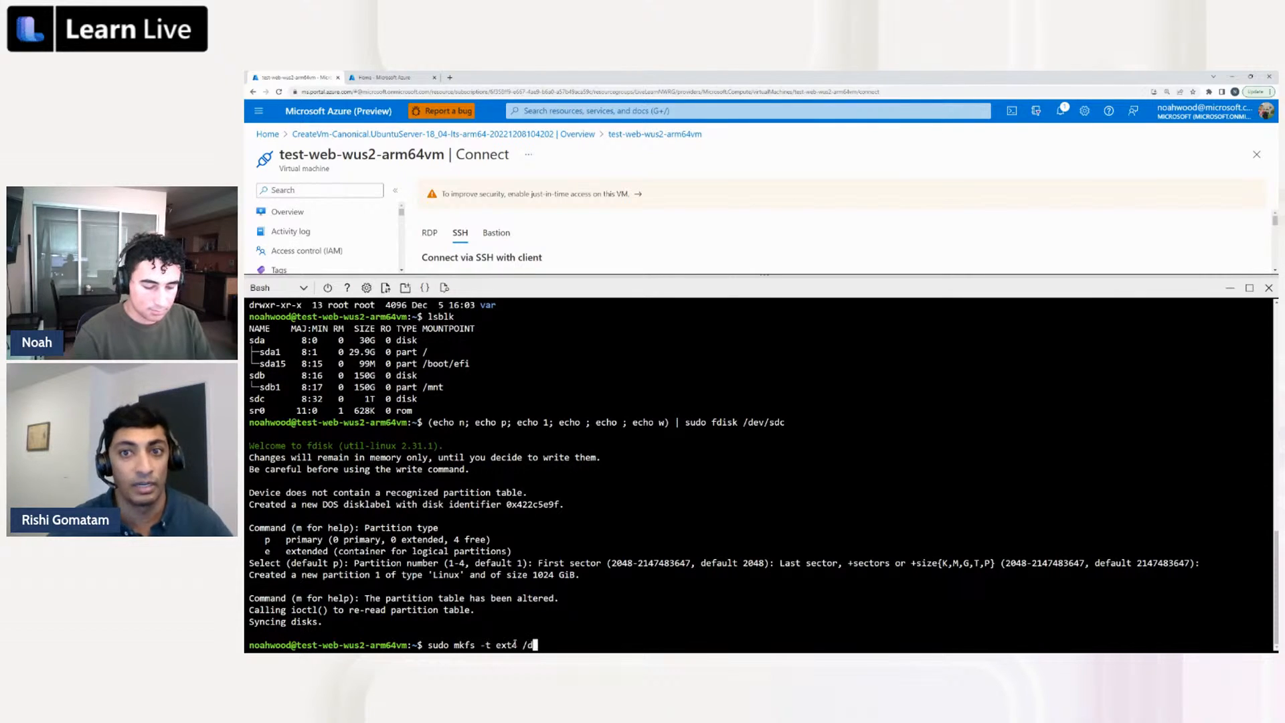
key(BackSpace)
key(BackSpace)
text(/s)
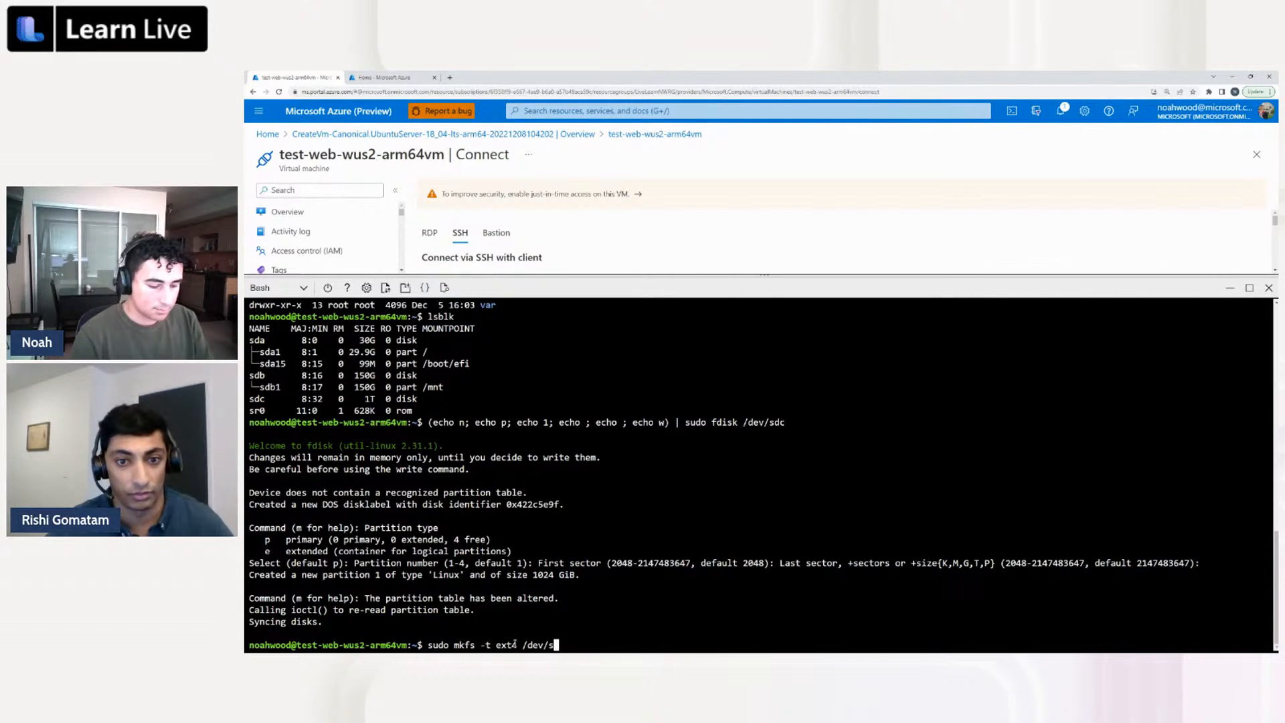
text(dc1)
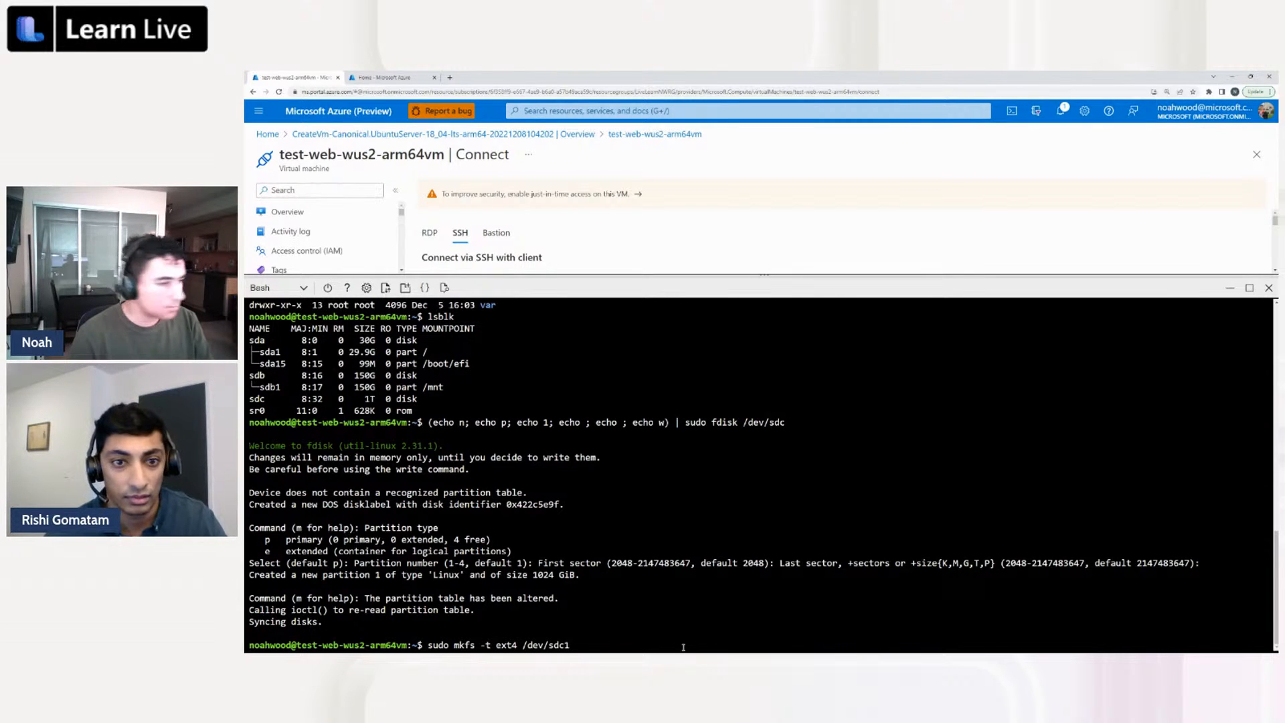
key(Return)
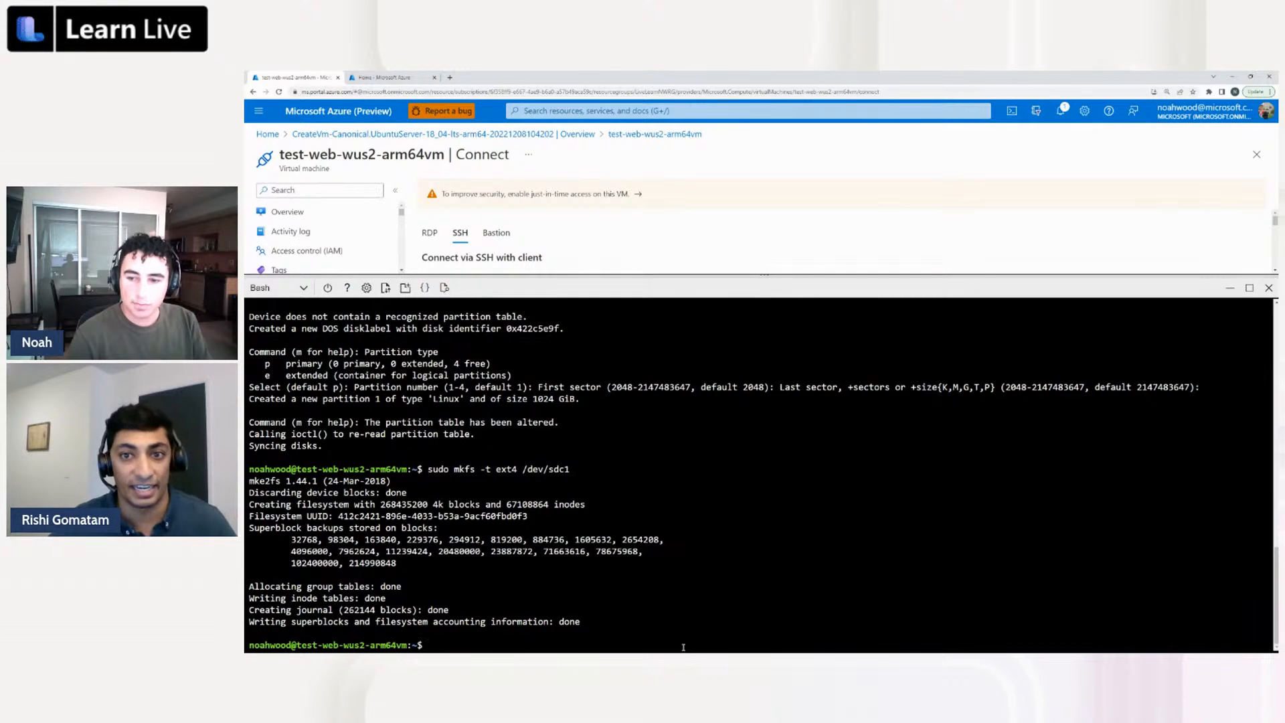
Create the /data directory and mount the partition there with "sudo mkdir /data && sudo mount /dev/sdc1 /data"
text(mkdir)
key(BackSpace)
key(BackSpace)
key(BackSpace)
key(BackSpace)
key(BackSpace)
text(sudo mkdir)
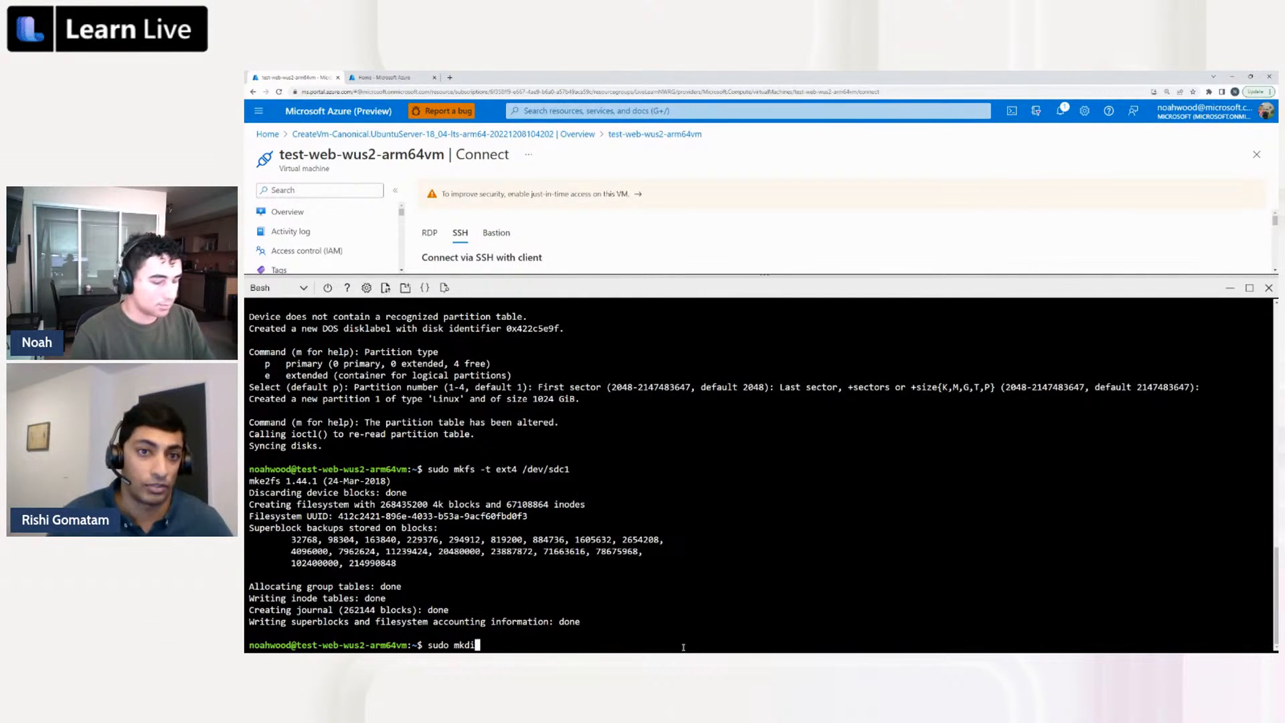
text(/data )
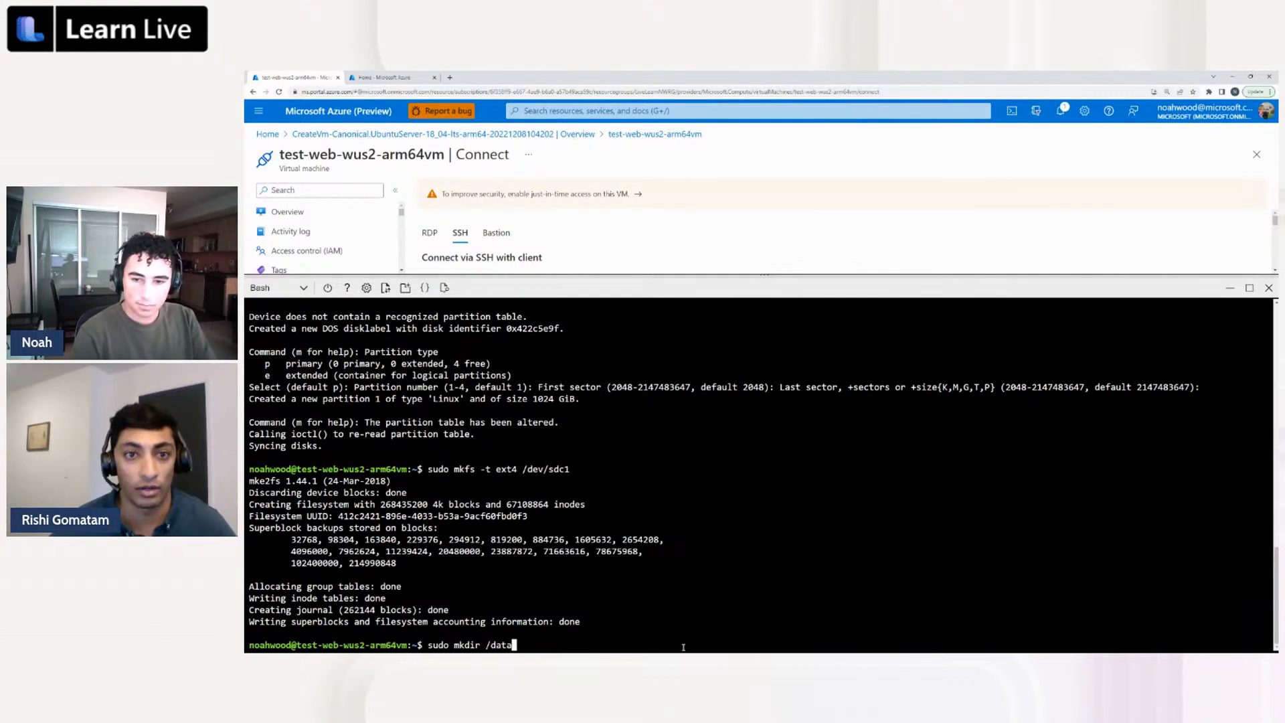
text(&& sudo mount /devsc)
key(BackSpace)
key(BackSpace)
text(/d)
key(BackSpace)
text(sdc1 /data)
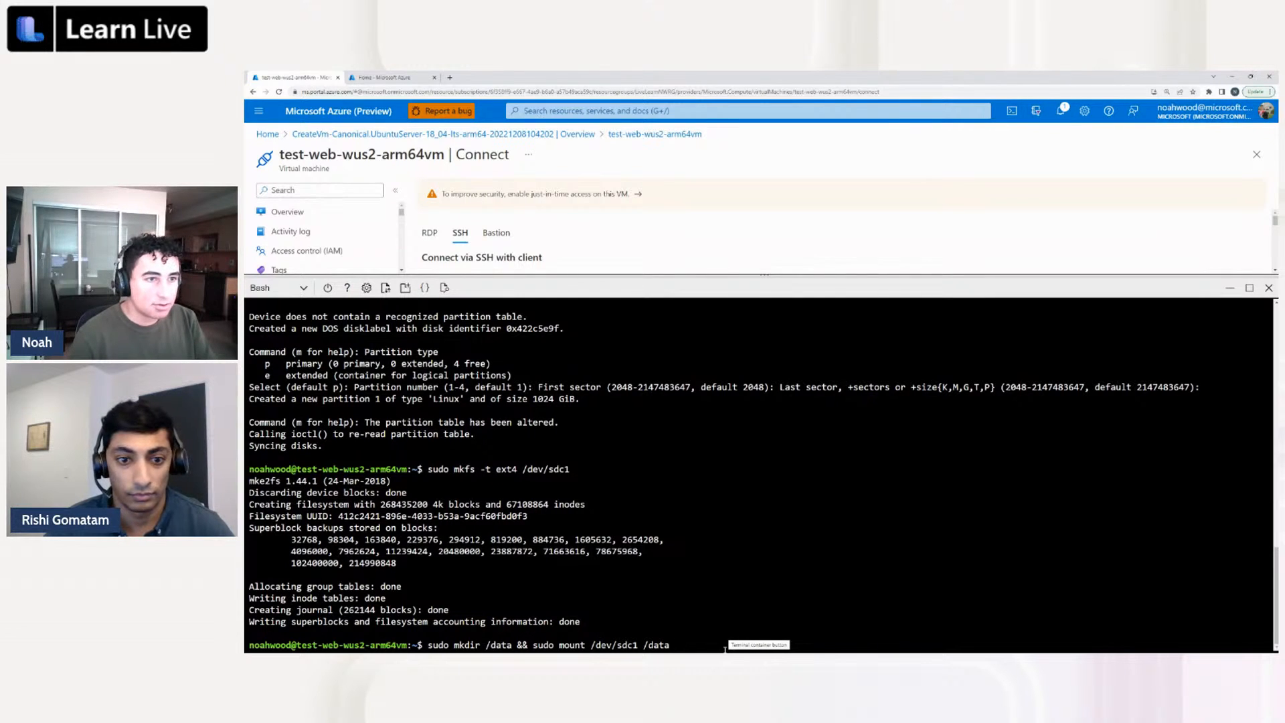
key(Return)
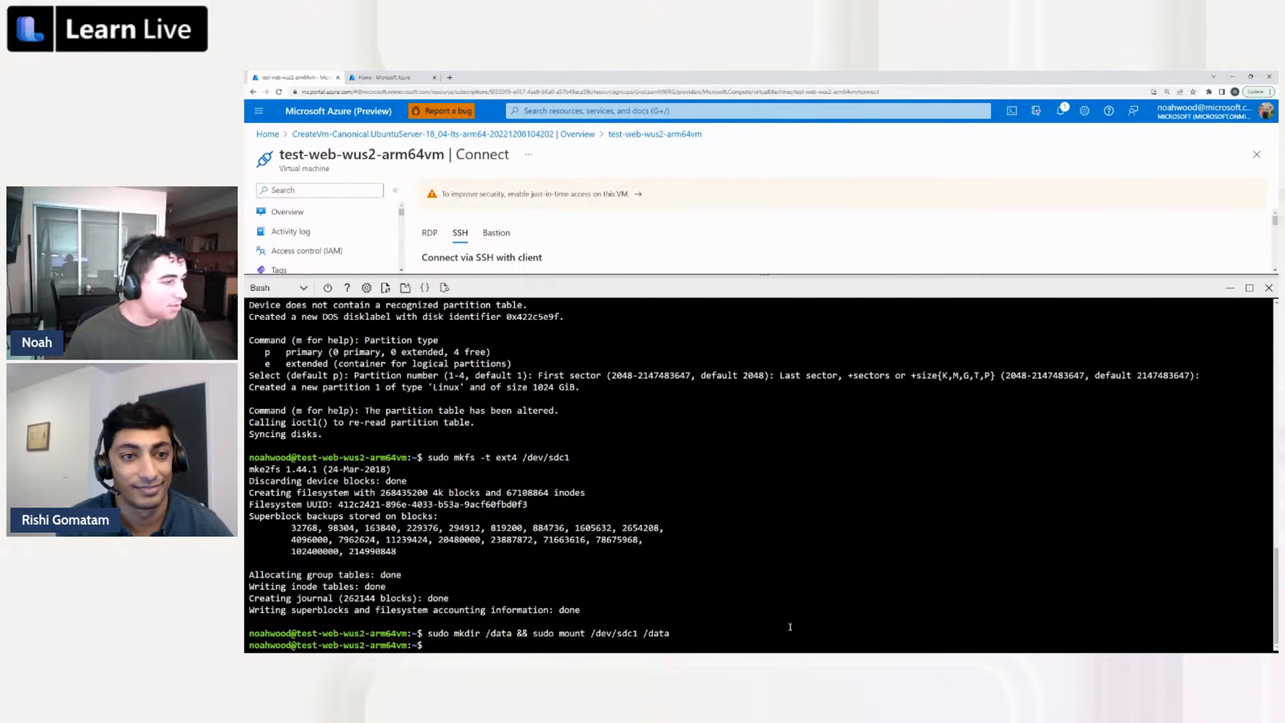
Run lsblk to check the mount point of the data disk's partition sdc1
text(lsblk)
key(Return)
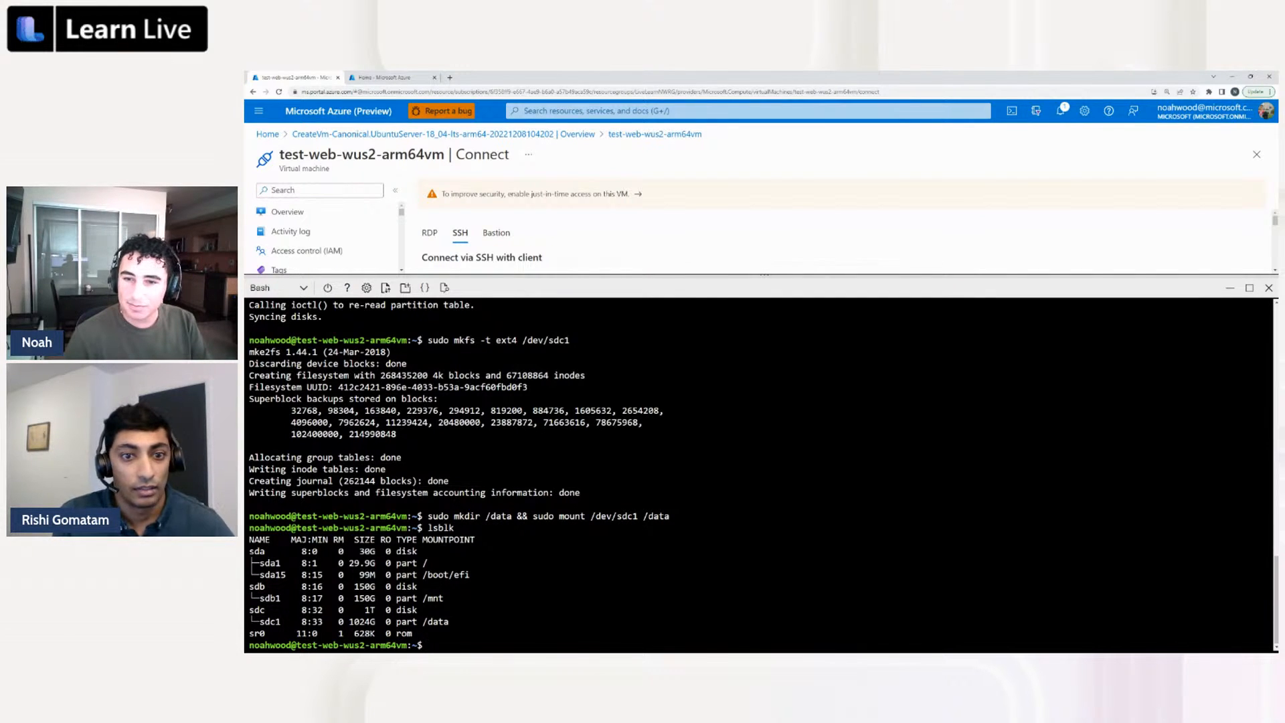
Refresh the VM's package lists with "sudo apt-get update"
text(sudo)
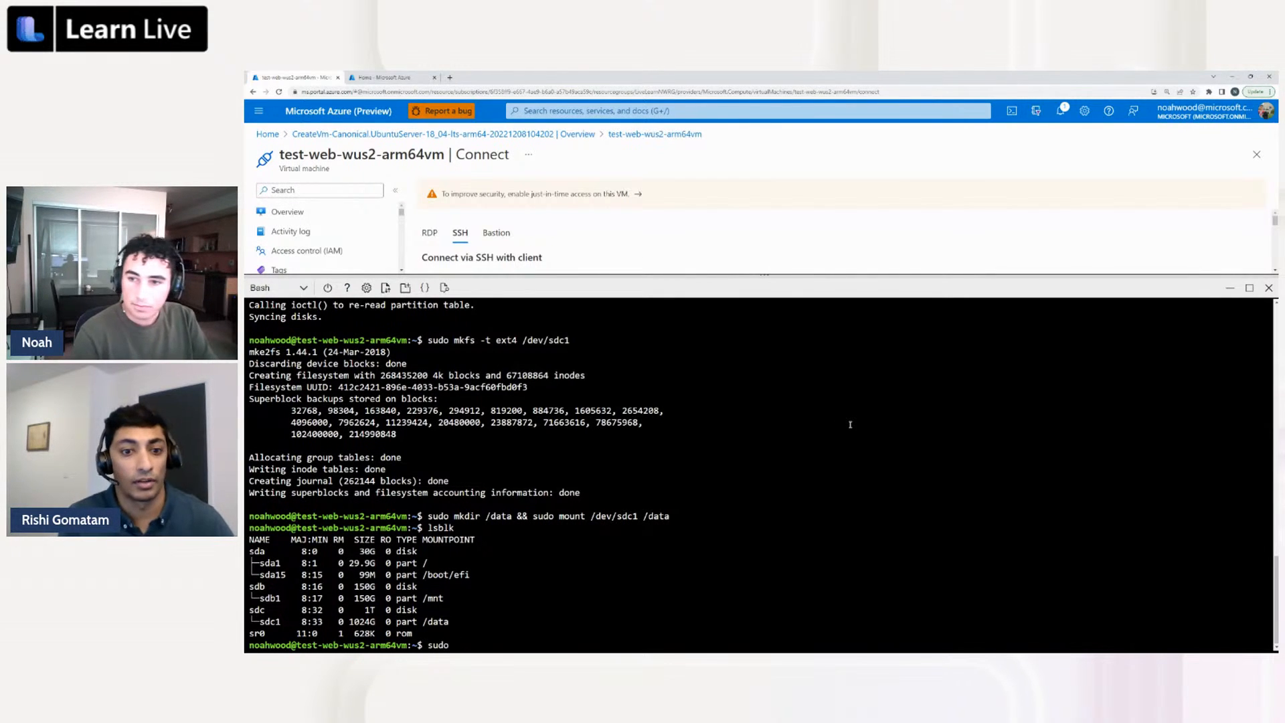
text( apt-g)
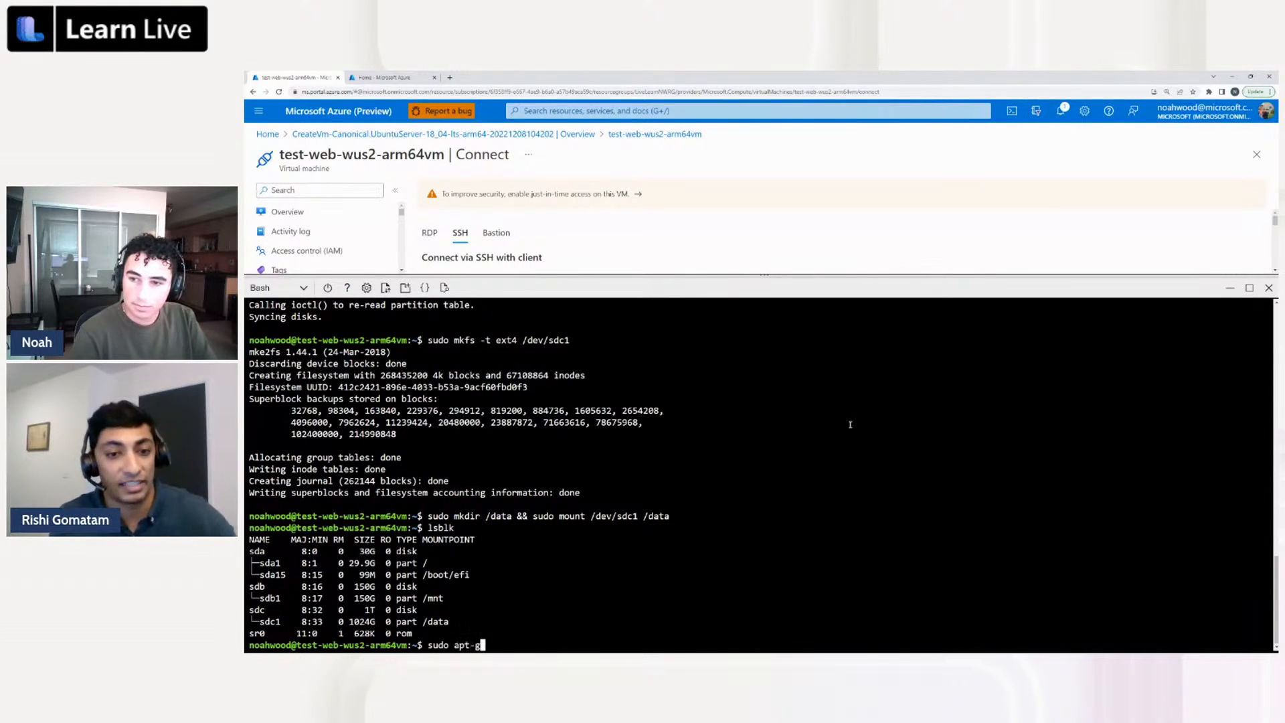
text(et update)
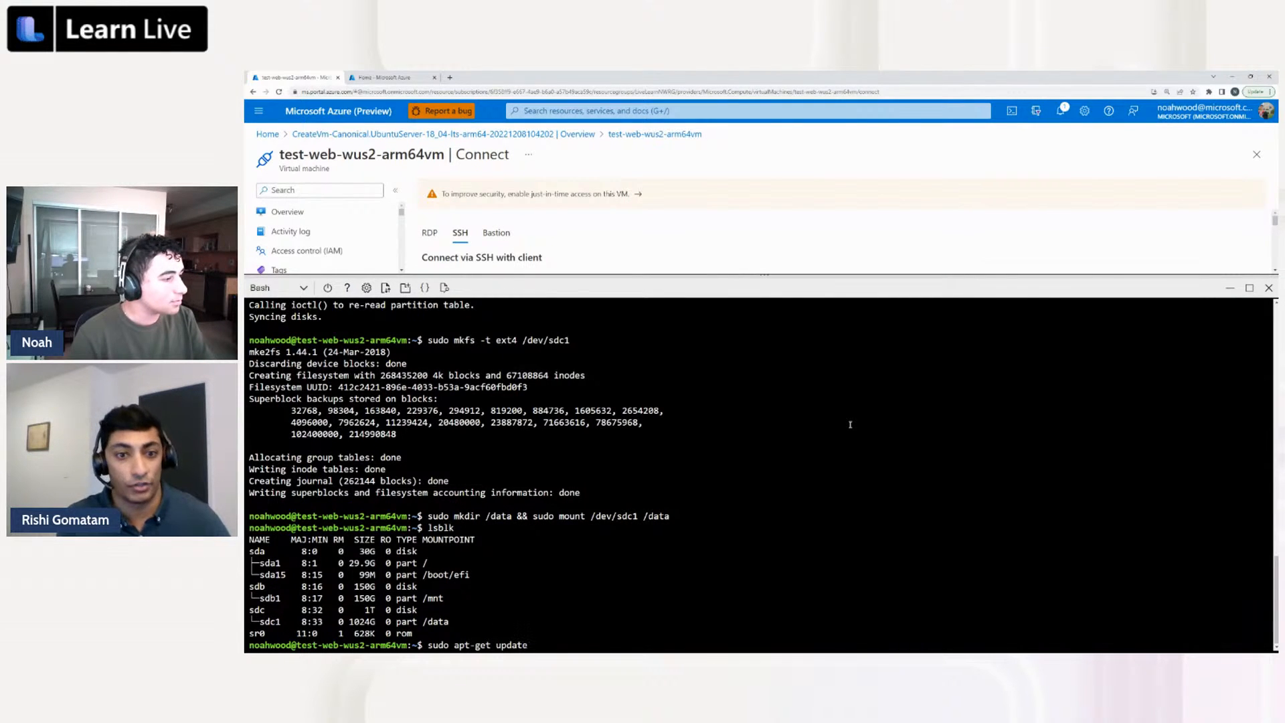
key(Return)
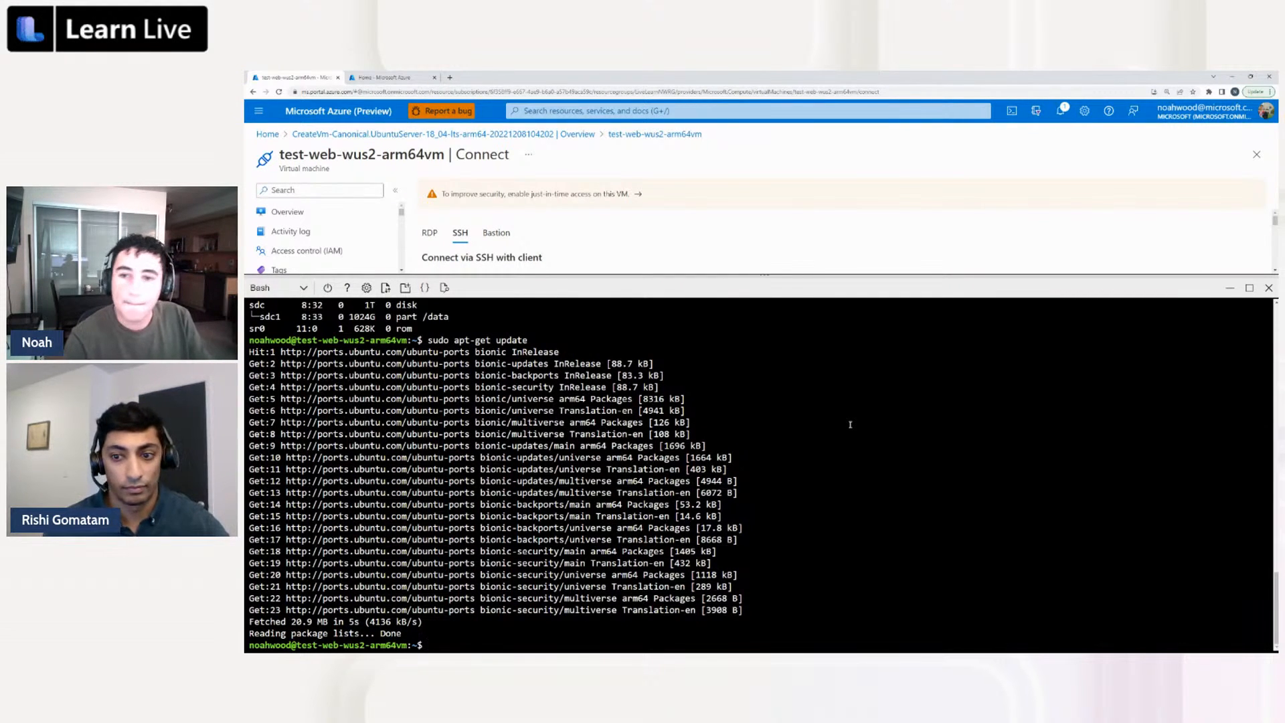
Install the Apache web server without confirmation prompts by running "sudo apt-get install apache2 -y"
text(sudo apt)
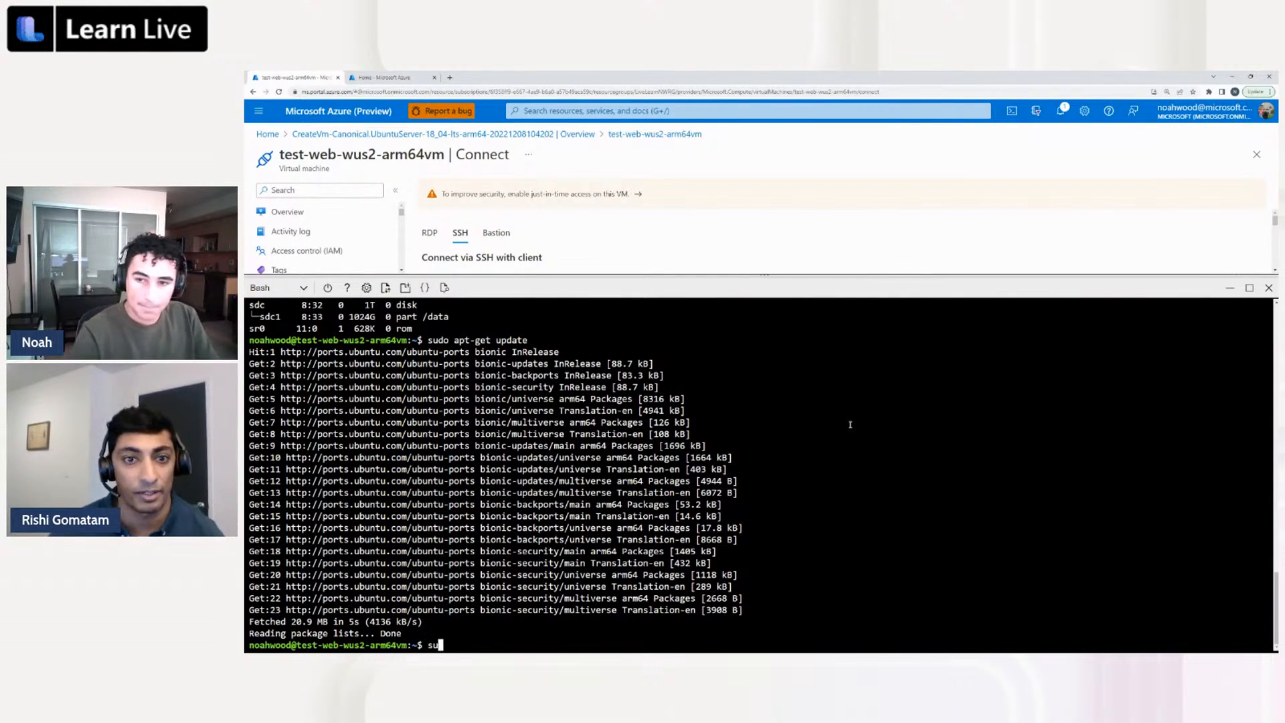
text(-g)
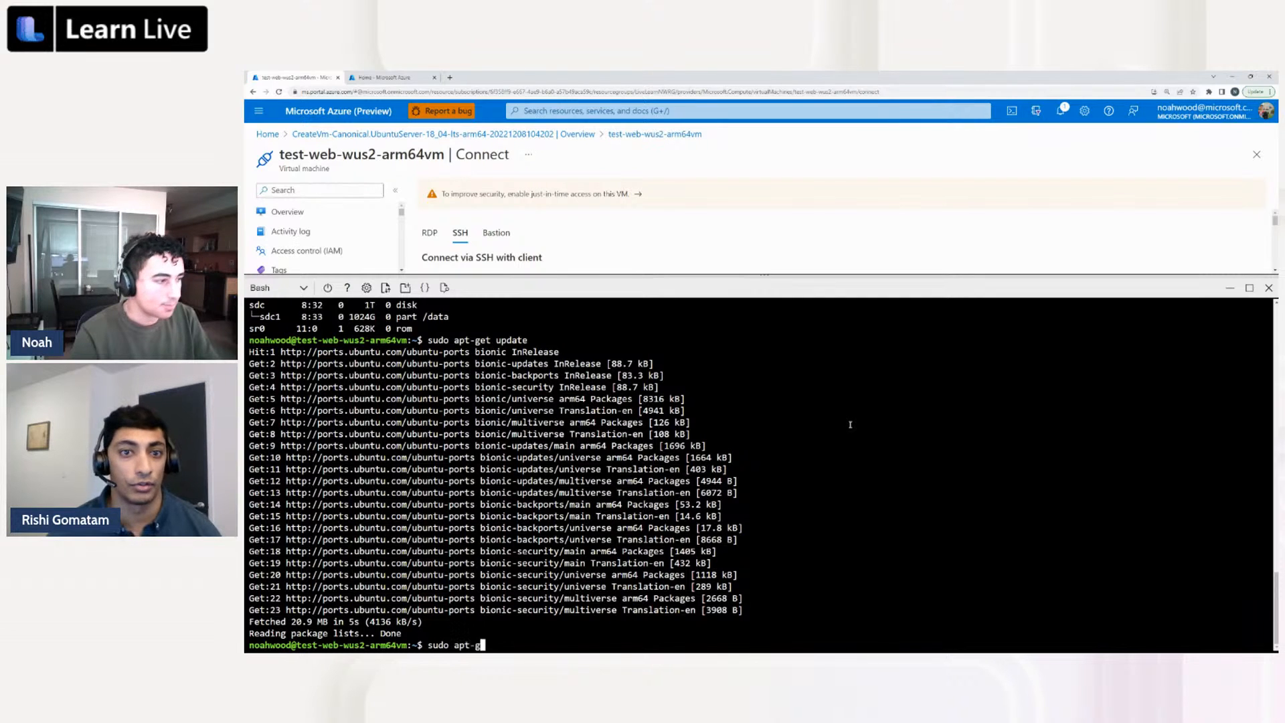
text(et ins)
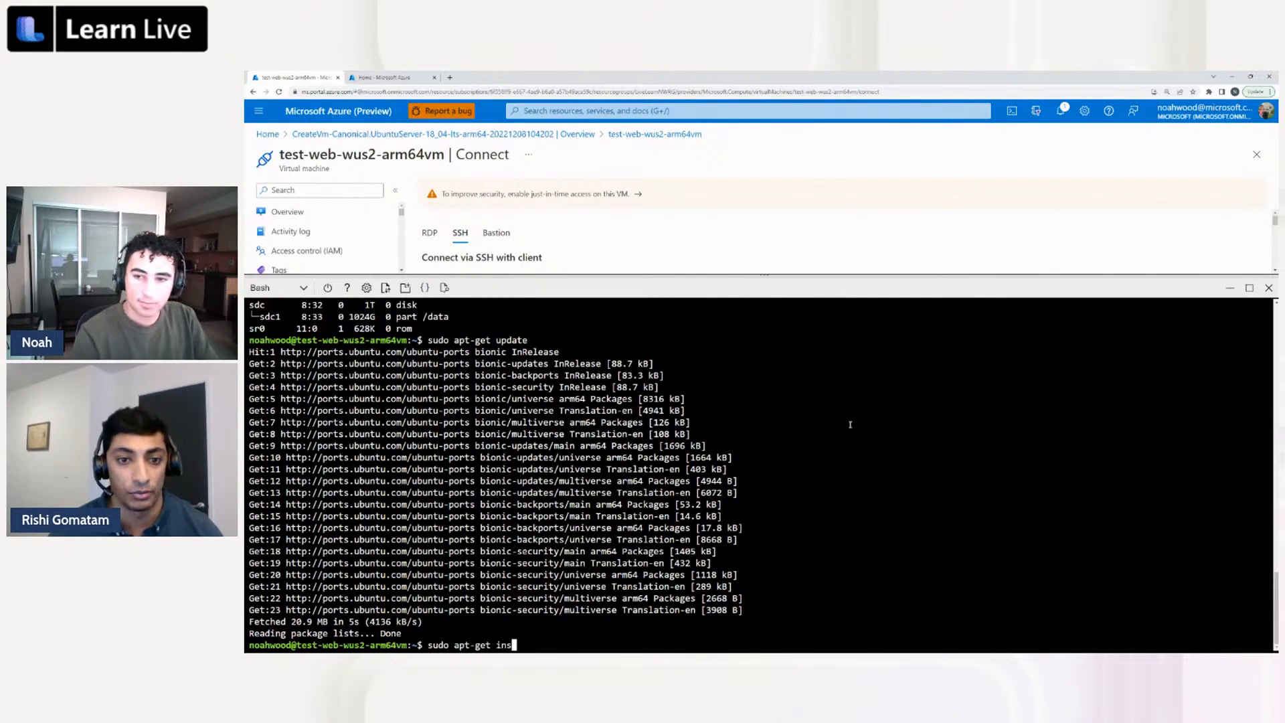
text(tall apache2 -y)
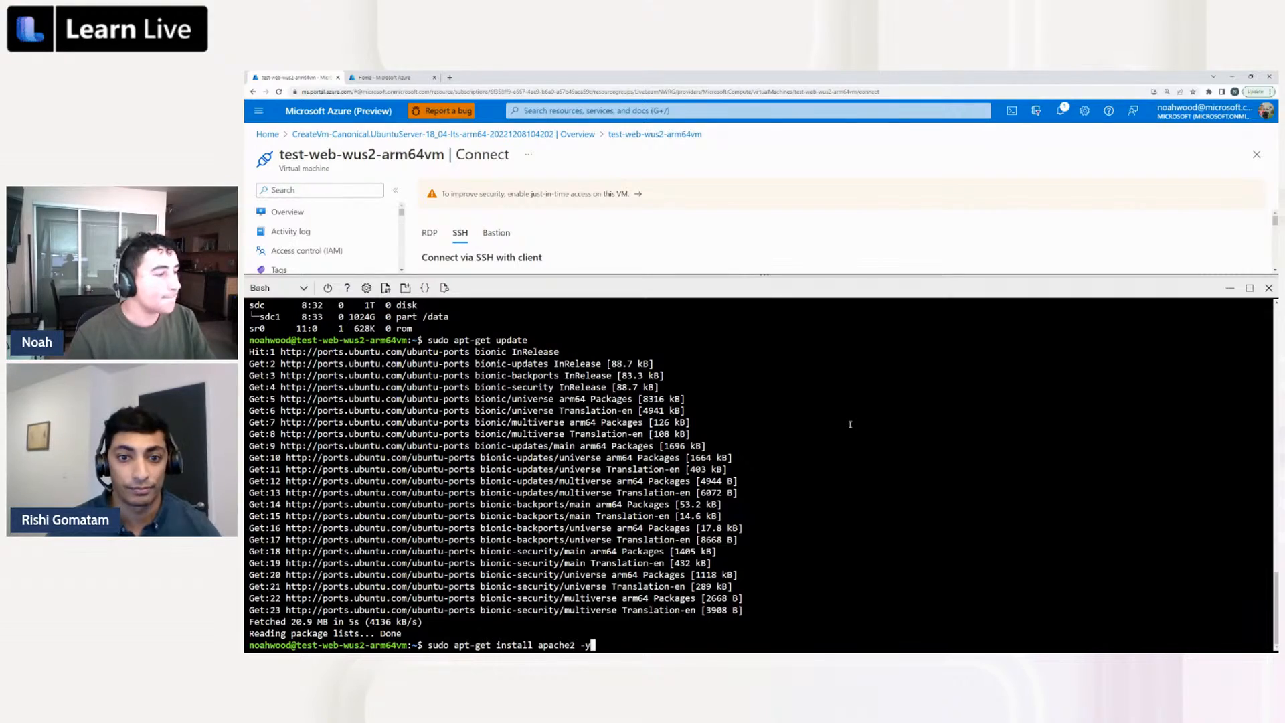
key(Return)
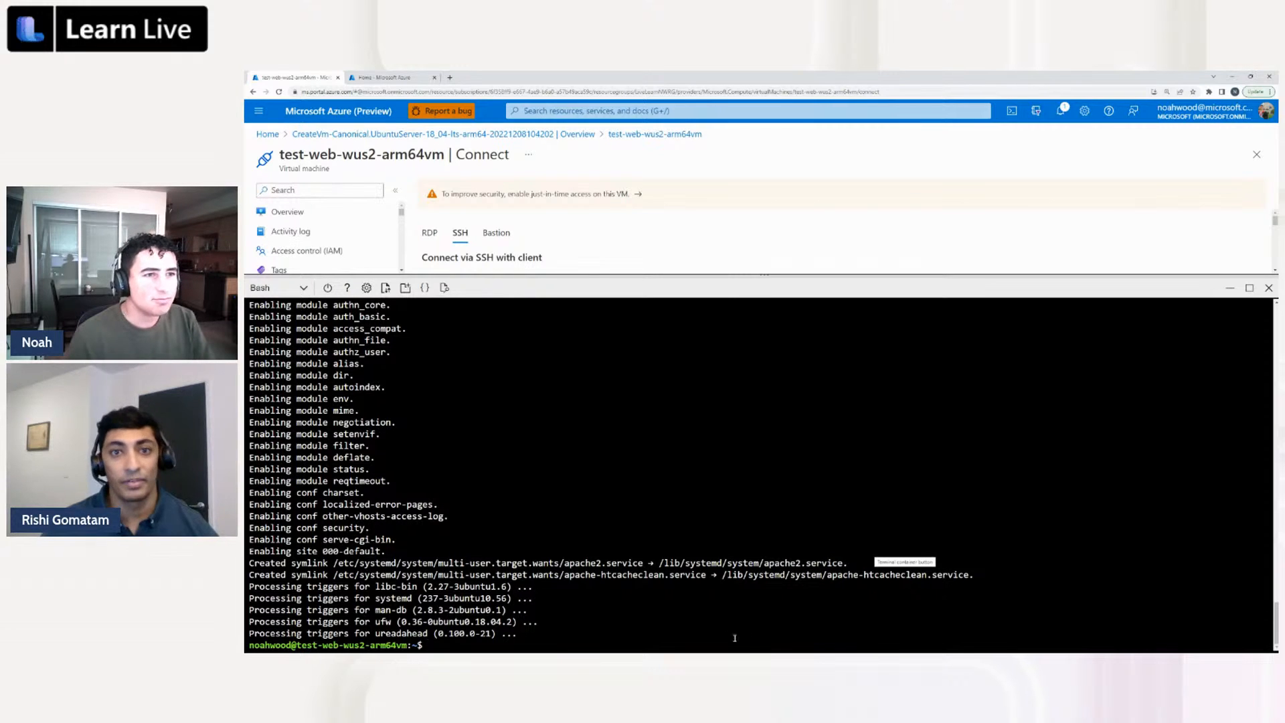
Check the state of the Apache service with "sudo systemctl status apache2 --no-pager"
text(s)
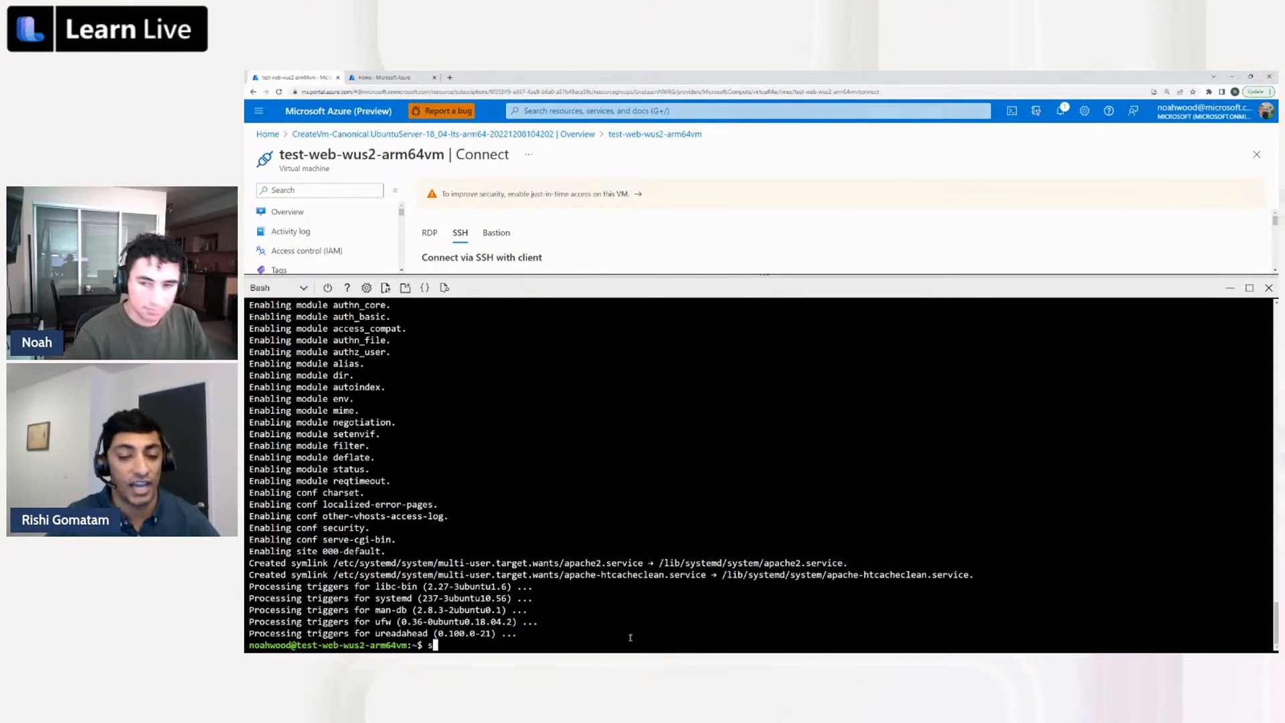
text(udo system)
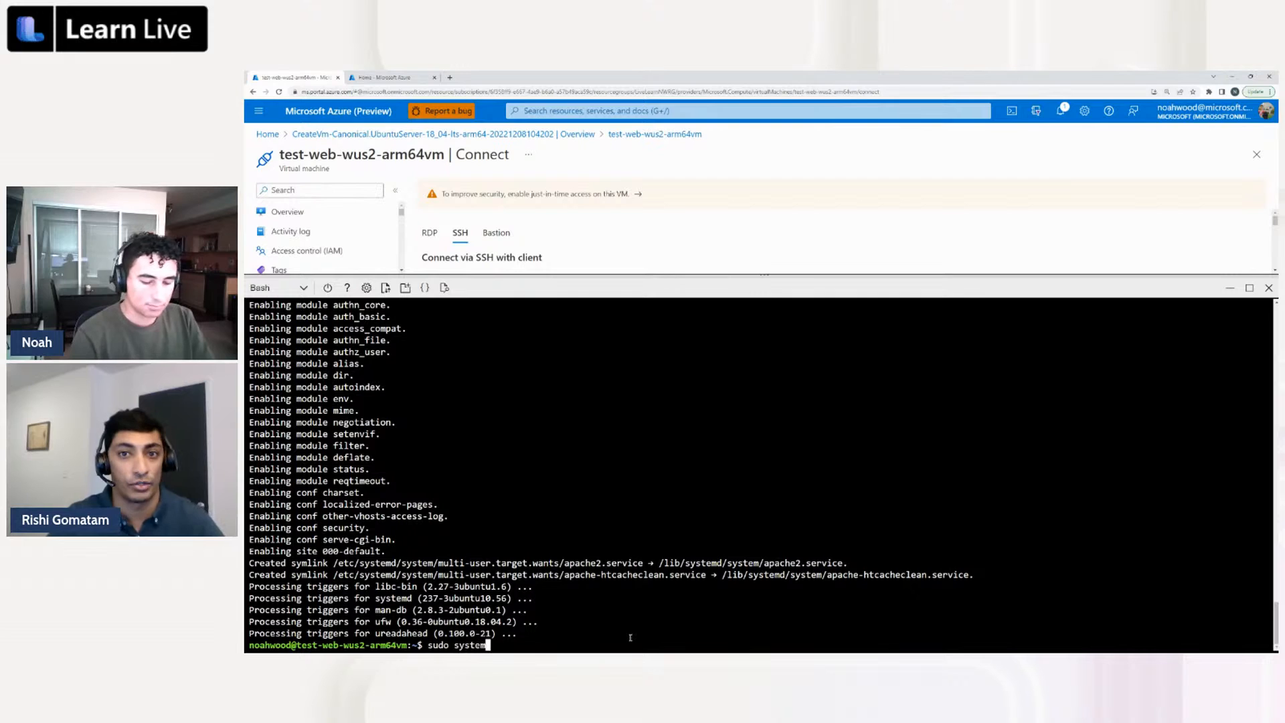
text(ctl)
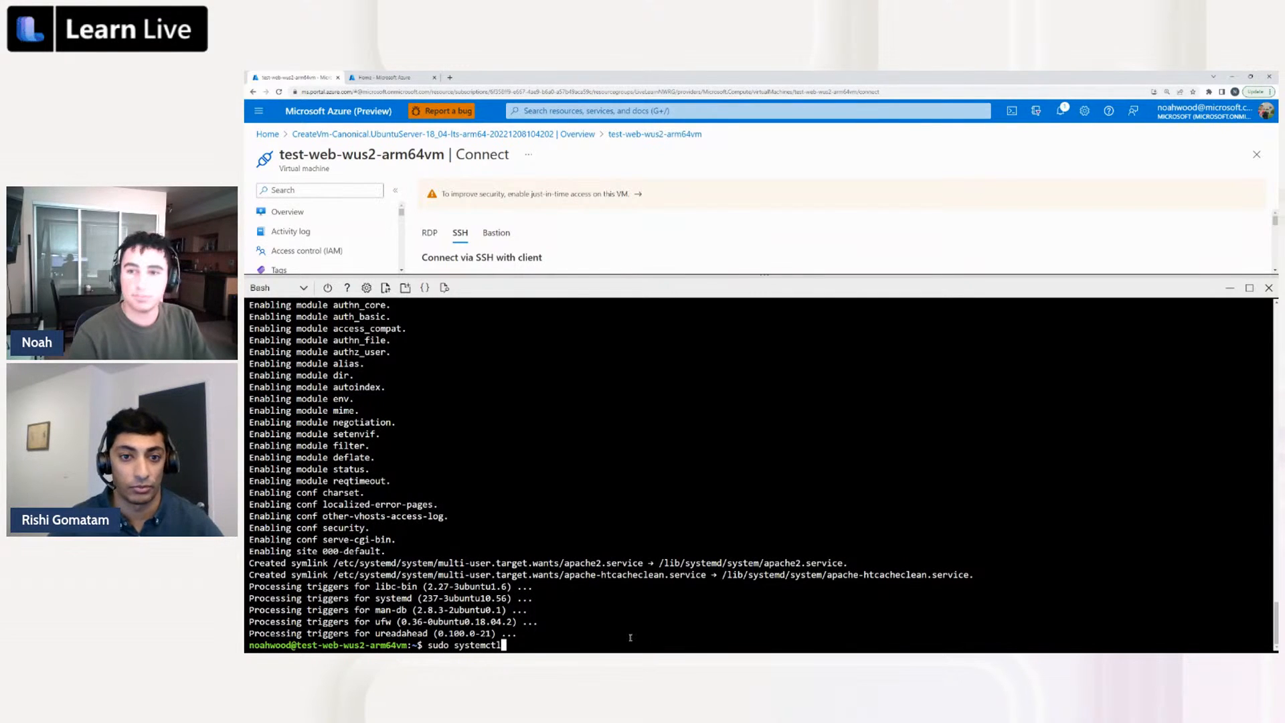
text( status )
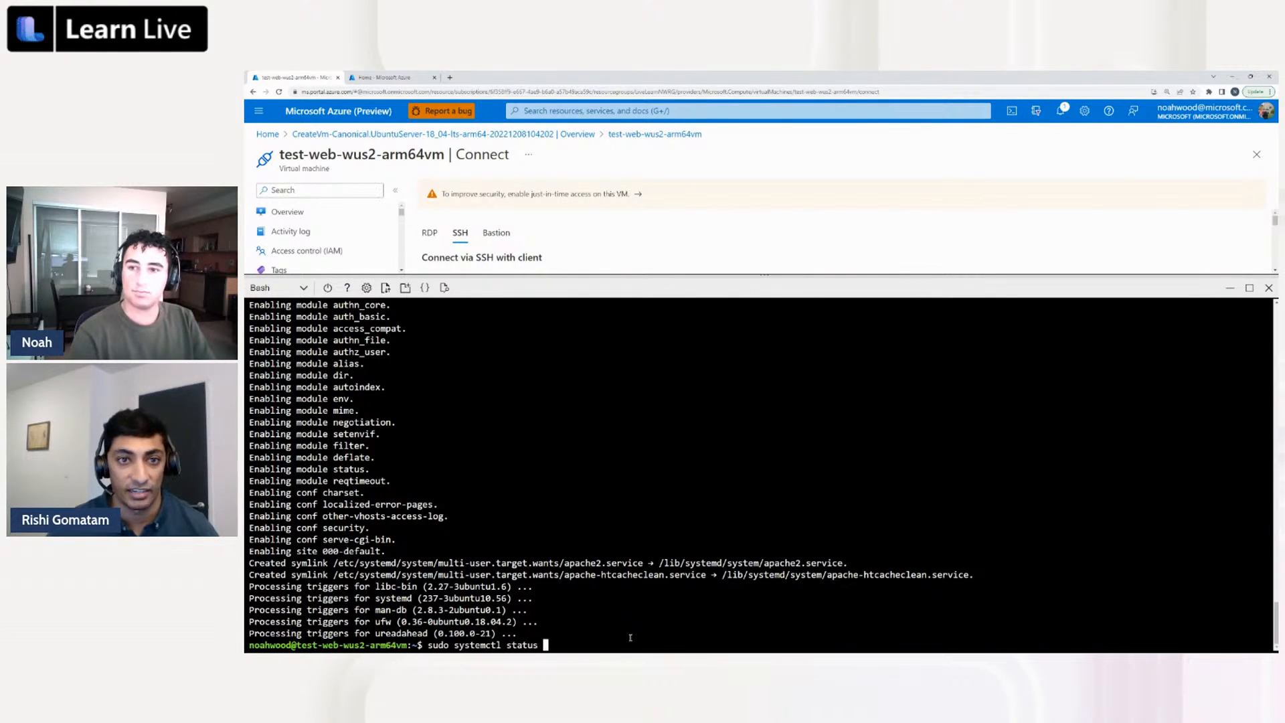
text(apache2 --no-pager)
key(Return)
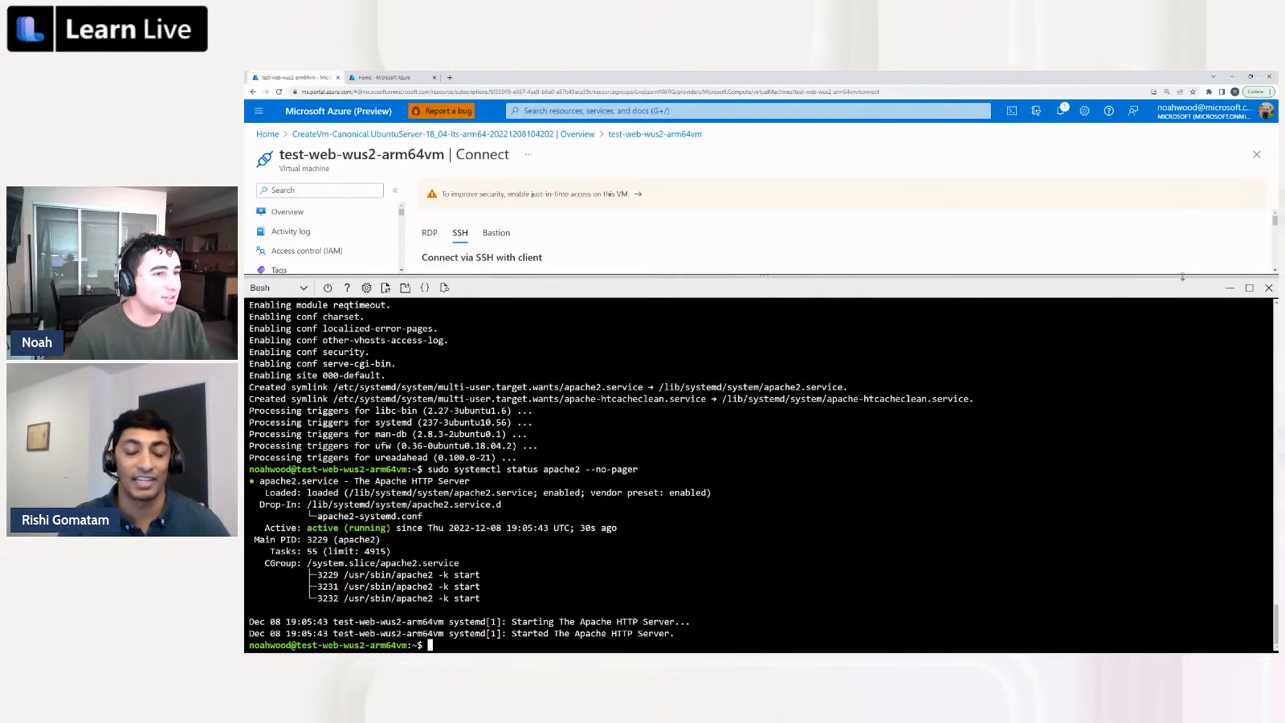
Close Cloud Shell and copy the VM's public IP address from its overview page
click(1246, 286)
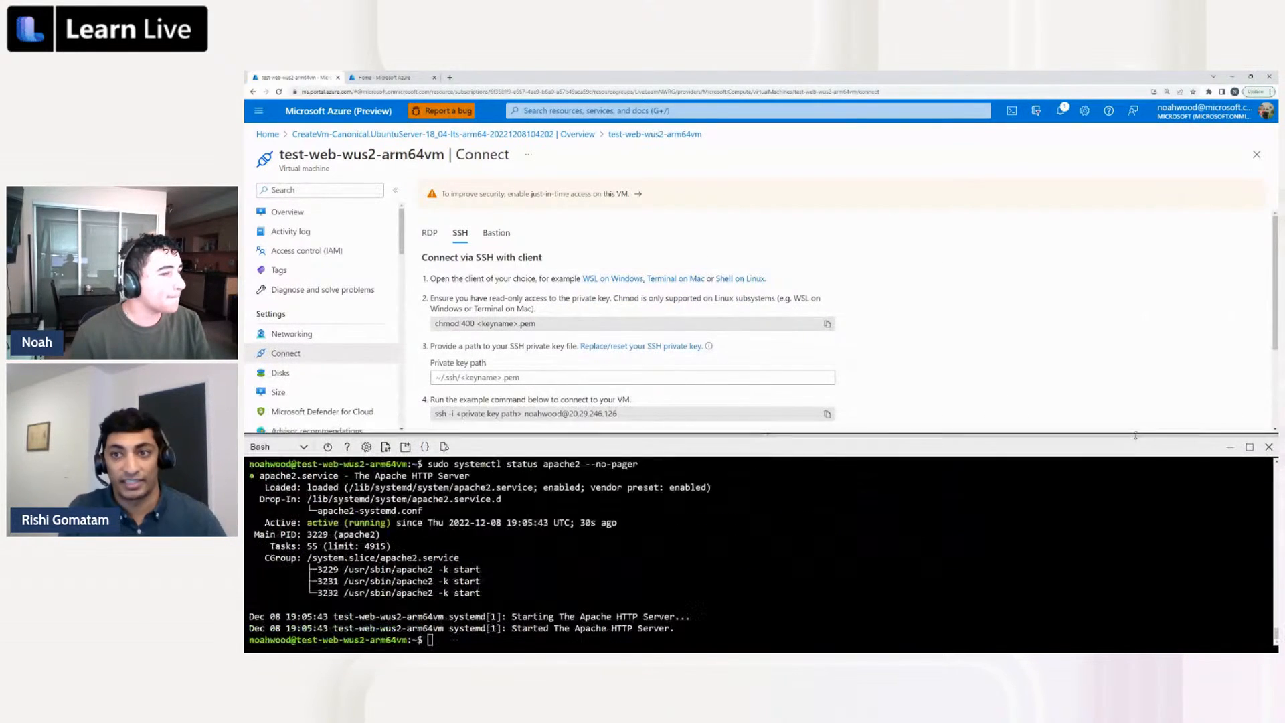
click(1270, 447)
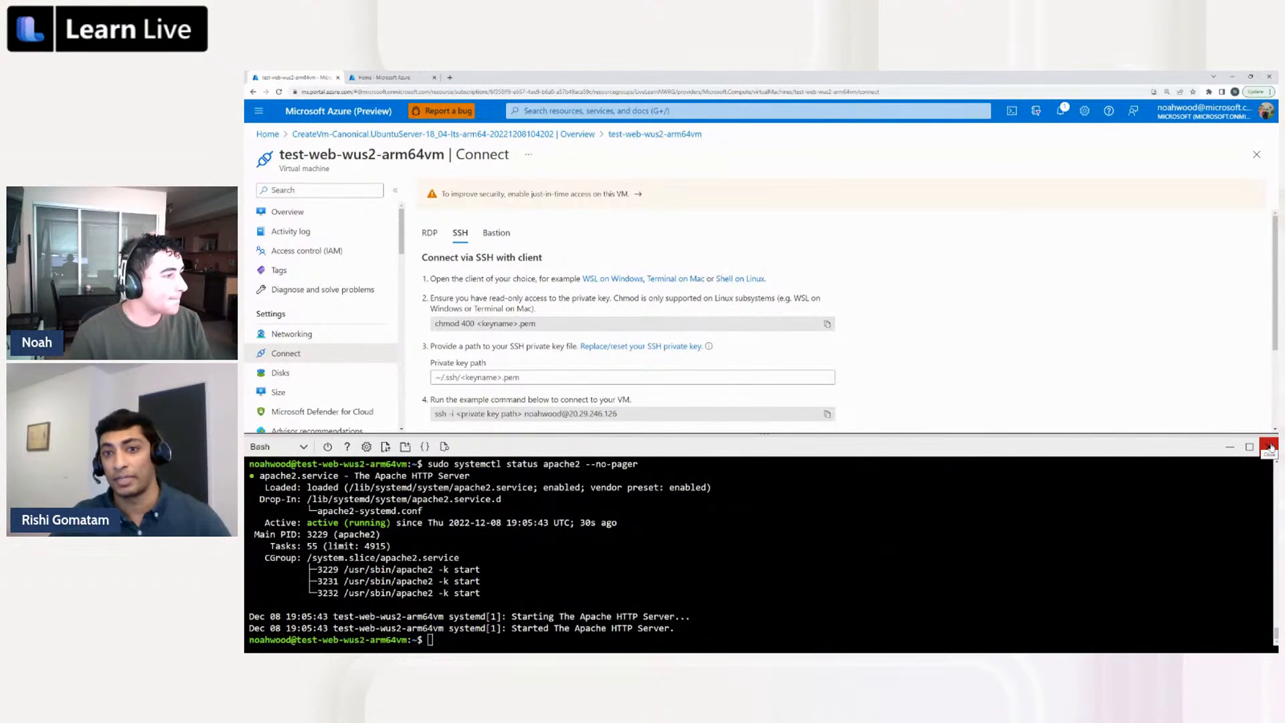
click(311, 211)
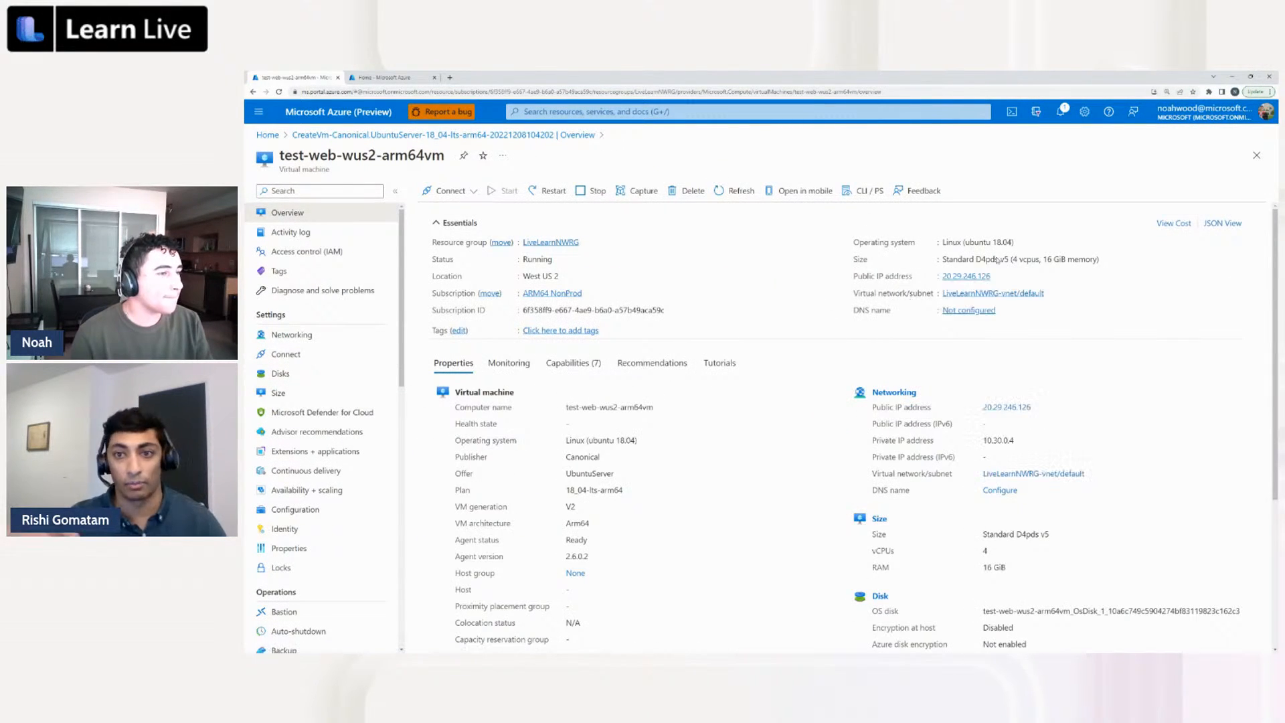
click(998, 276)
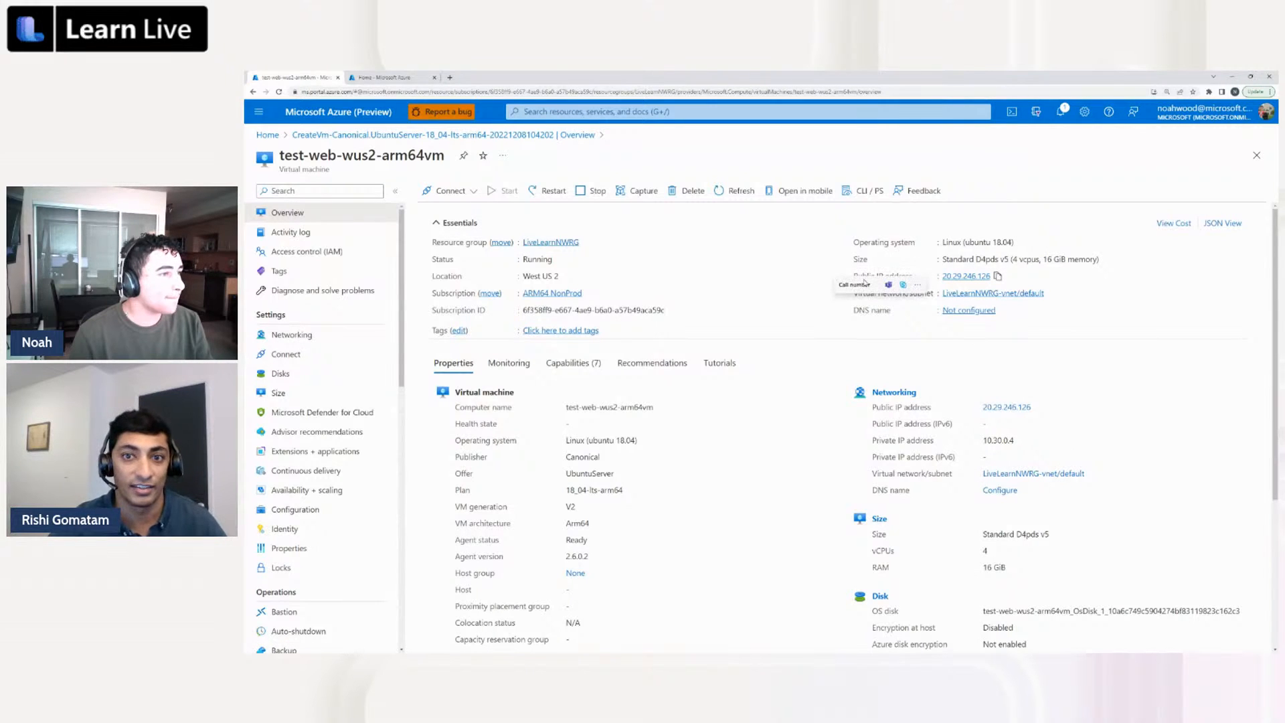
drag(851, 276, 1000, 282)
click(916, 281)
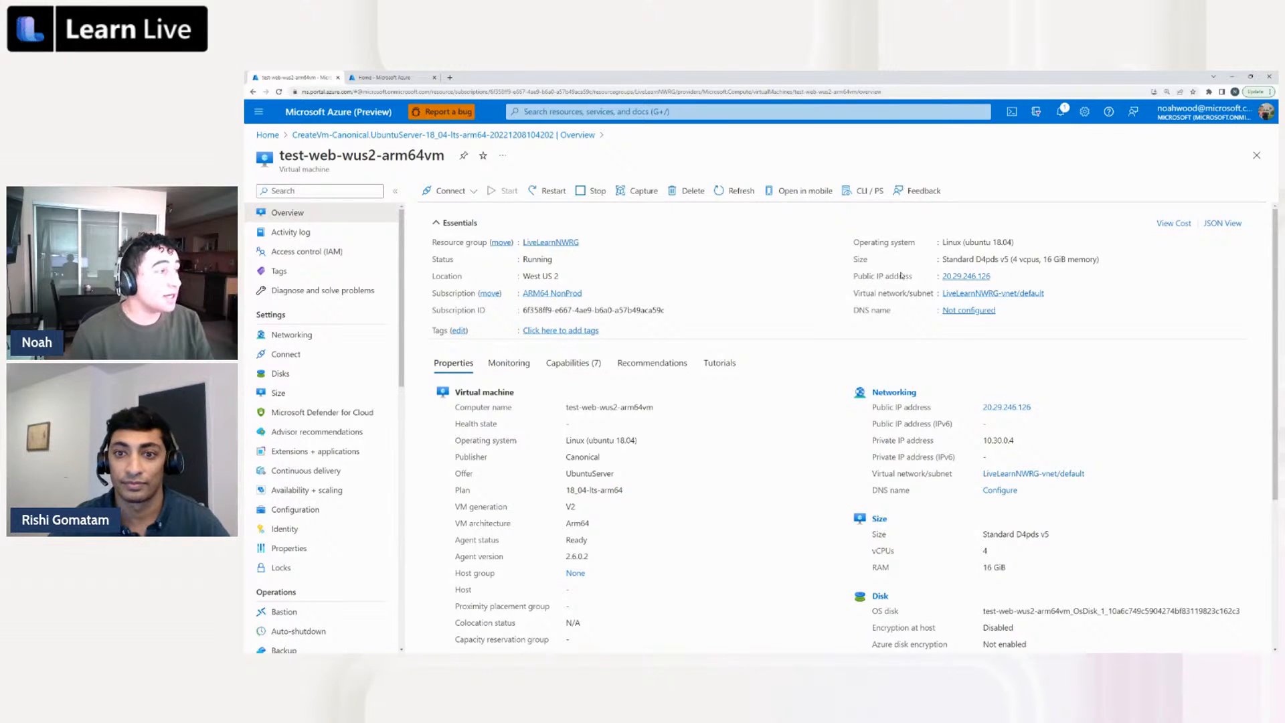
Load the VM's public IP address in the second browser tab to test the web server, and return to the VM's overview
click(393, 78)
click(459, 91)
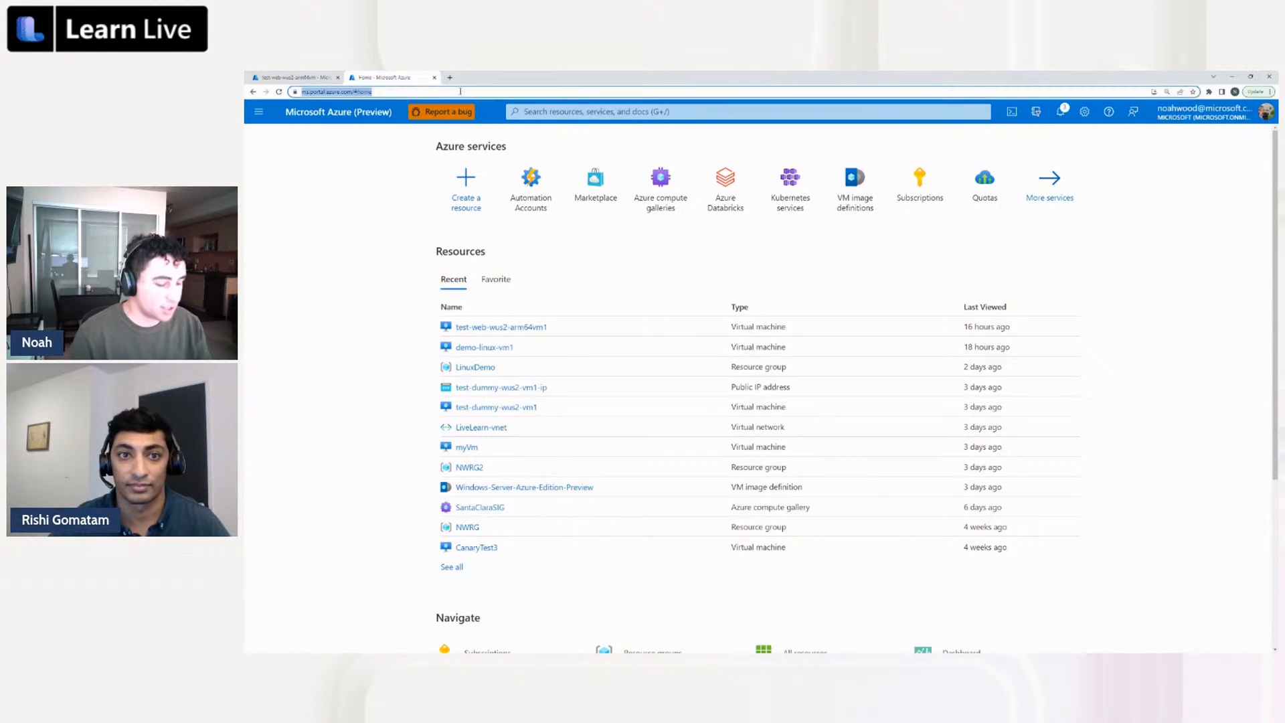
key(ctrl+v)
key(Return)
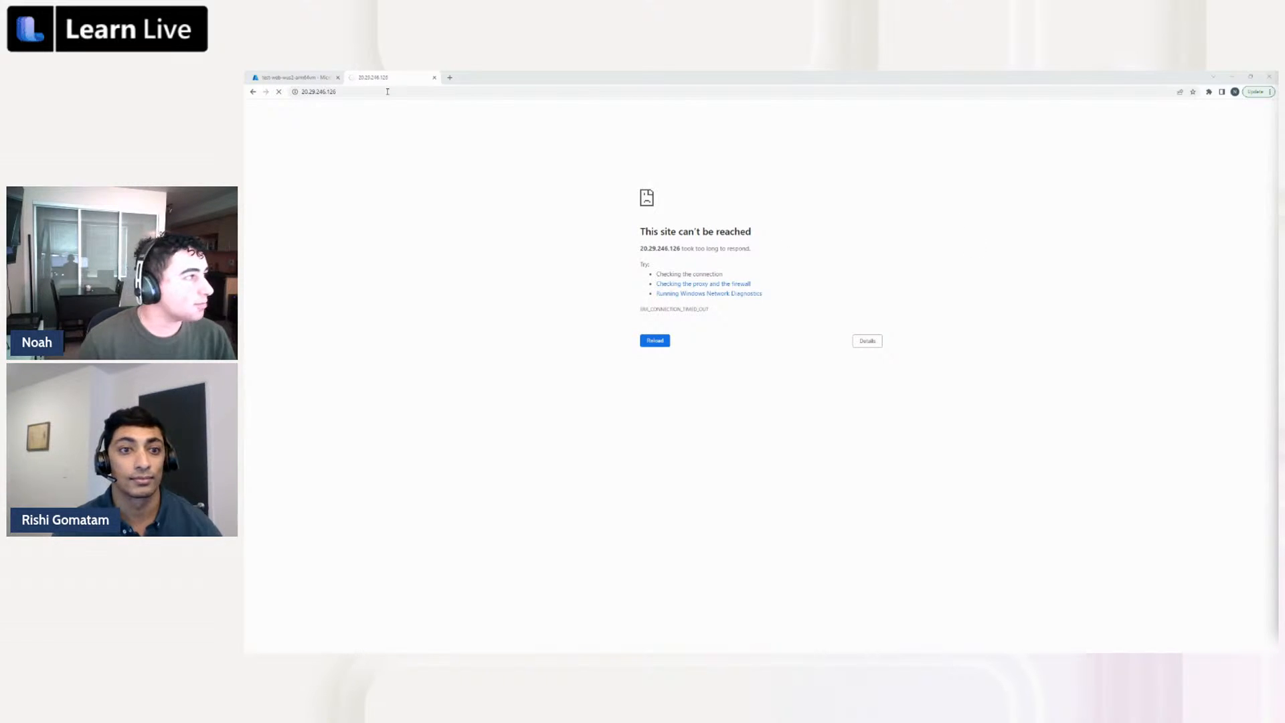
click(307, 75)
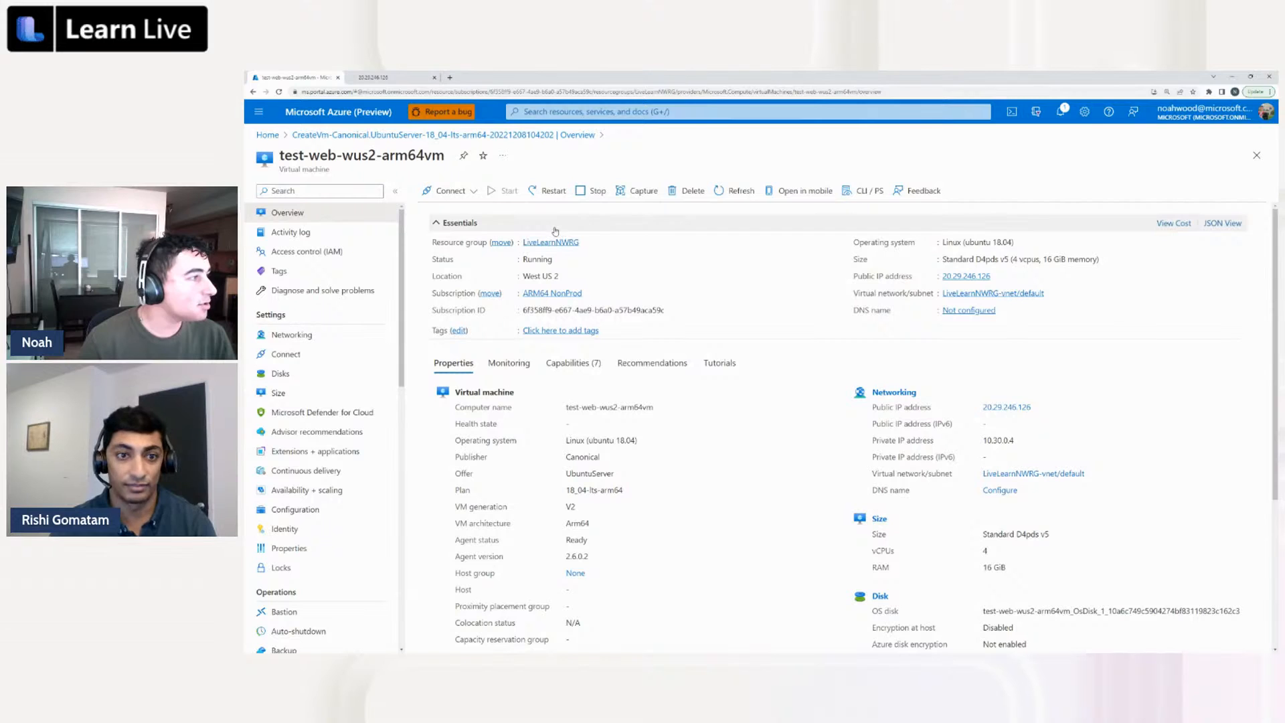
Add an inbound port rule in the VM's networking settings that allows the HTTP service from any source, keeping the suggested priority and name
click(327, 334)
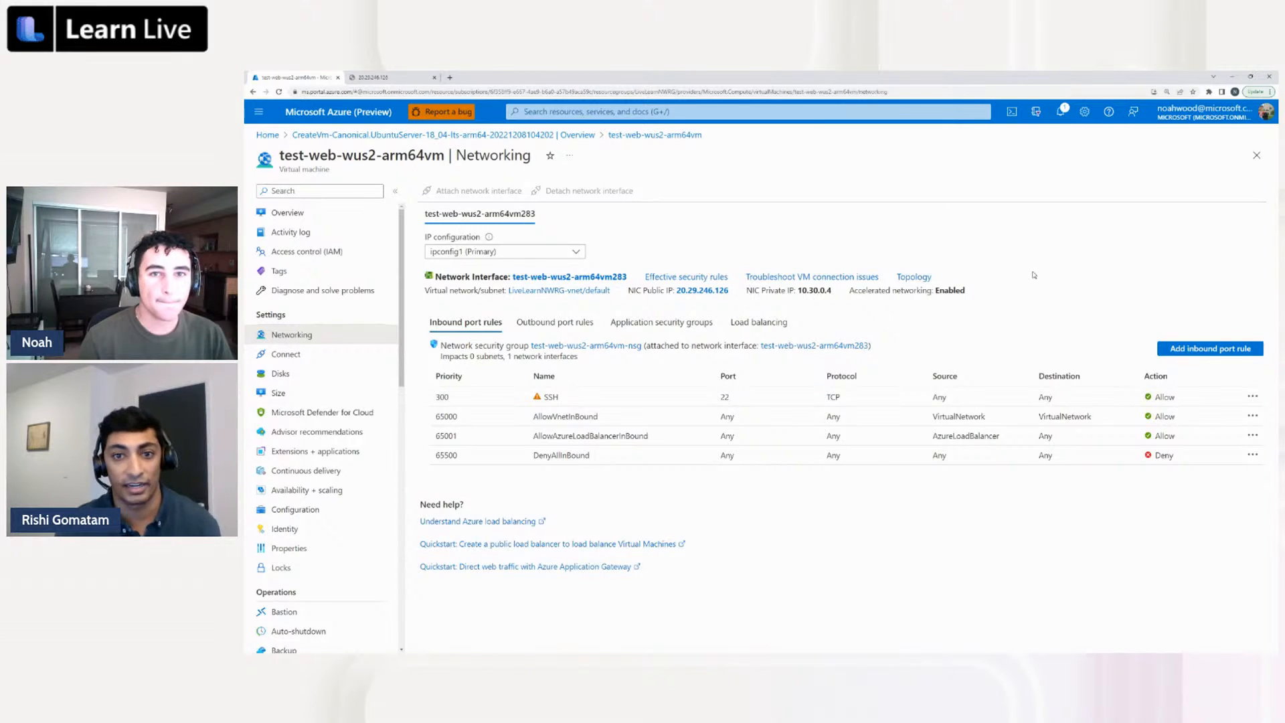
click(1175, 353)
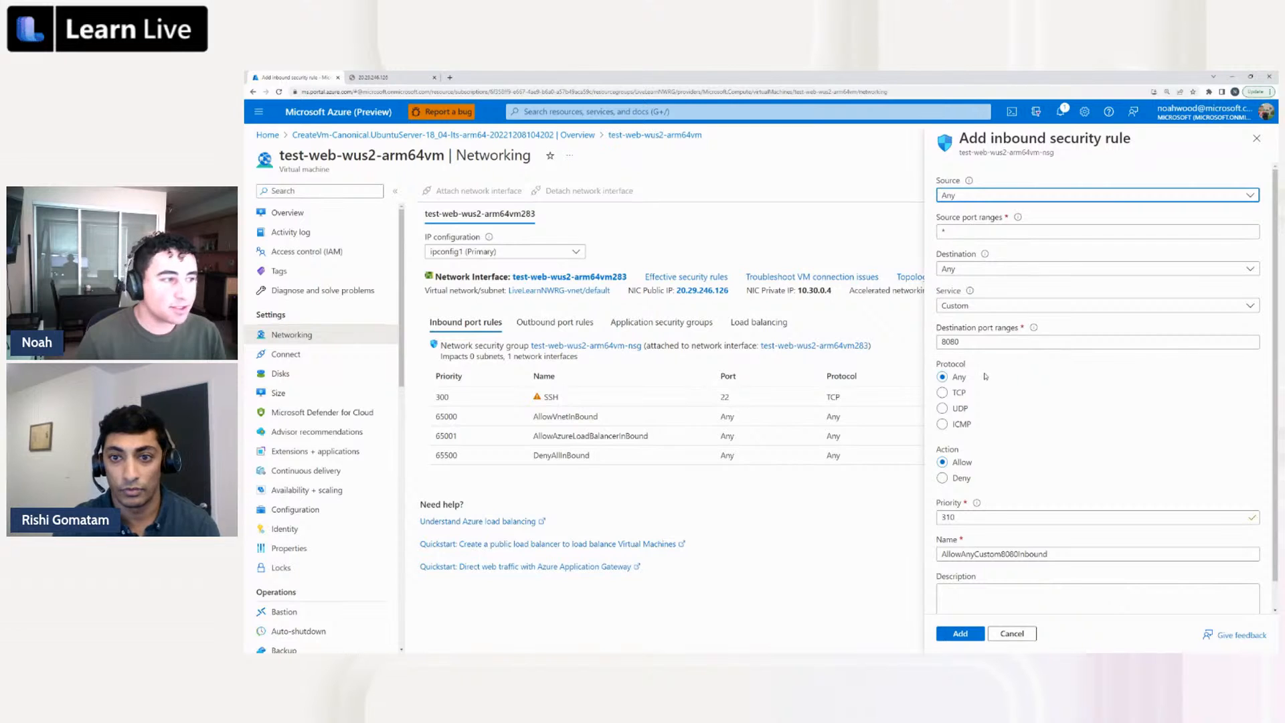
click(995, 199)
click(989, 179)
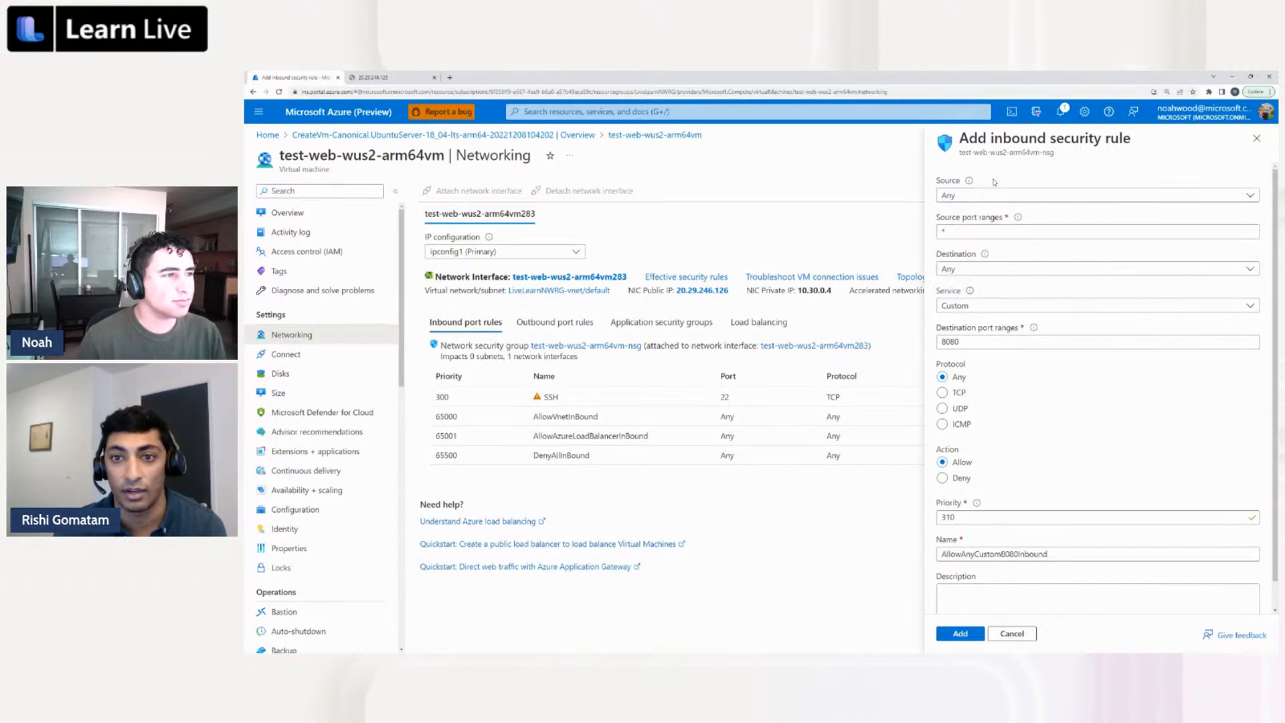
click(978, 304)
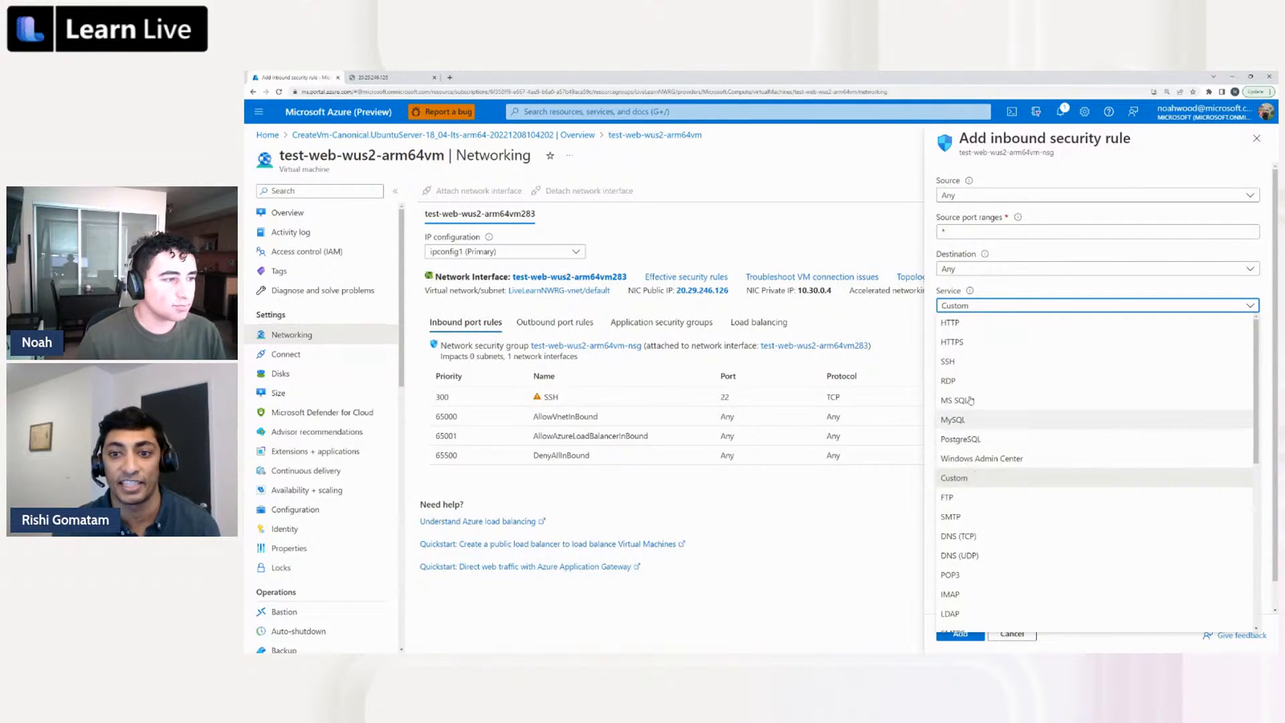
click(970, 324)
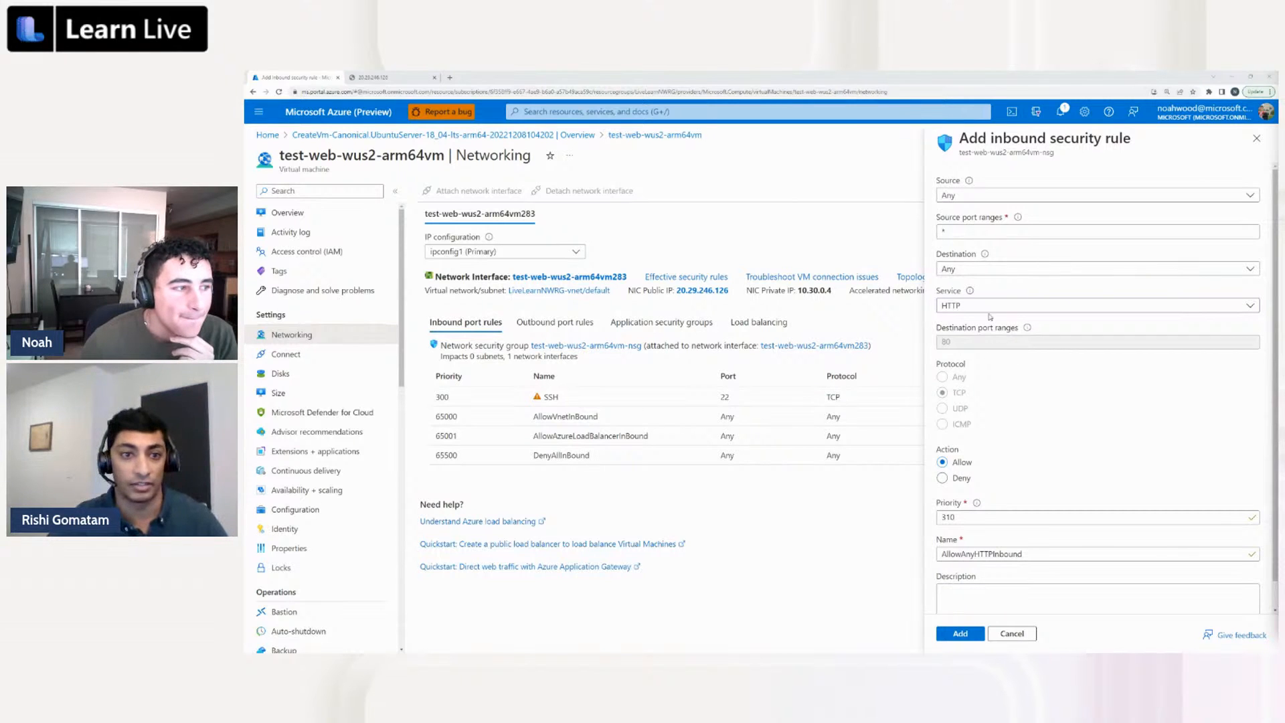
mouse_move(1026, 329)
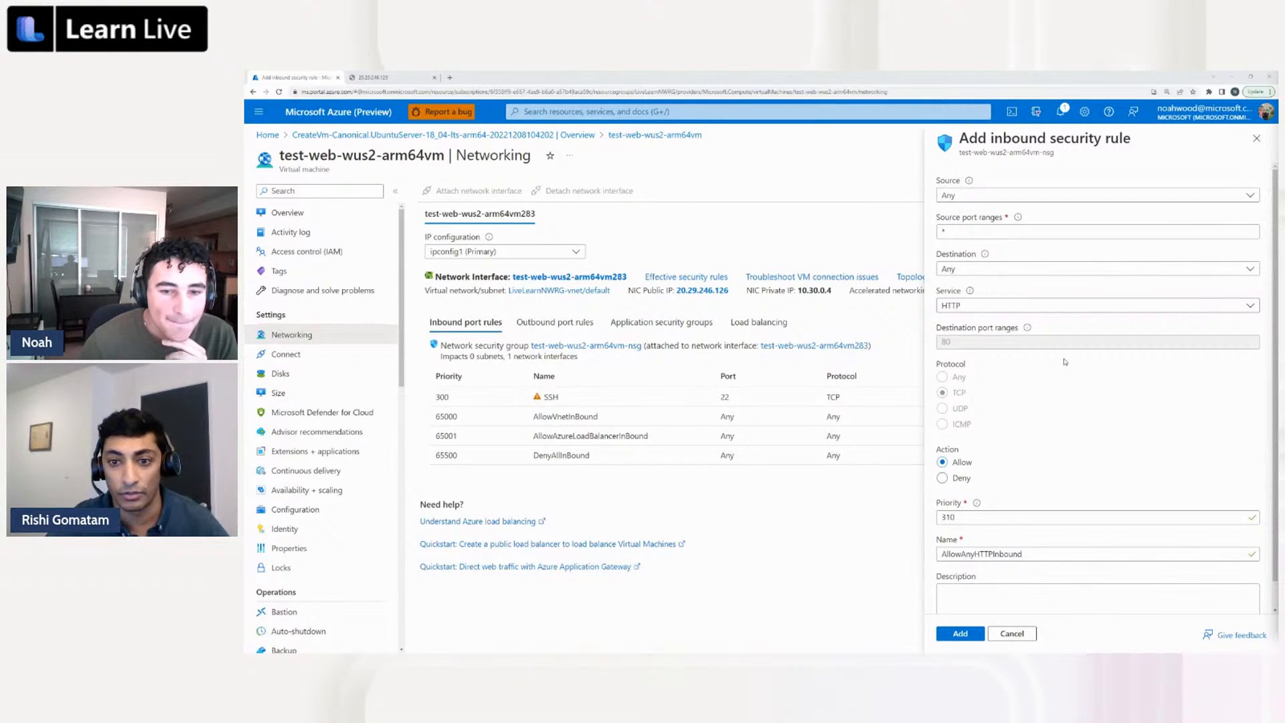
scroll(1064, 405, down, 1)
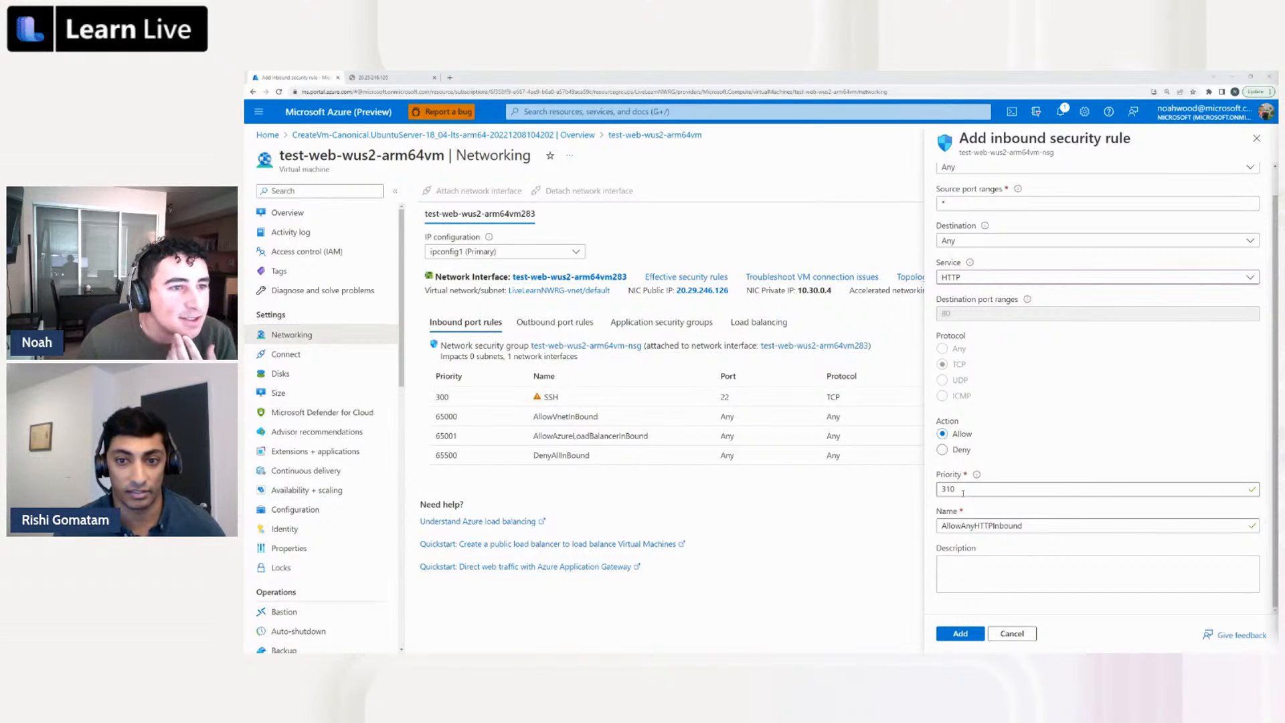
click(973, 635)
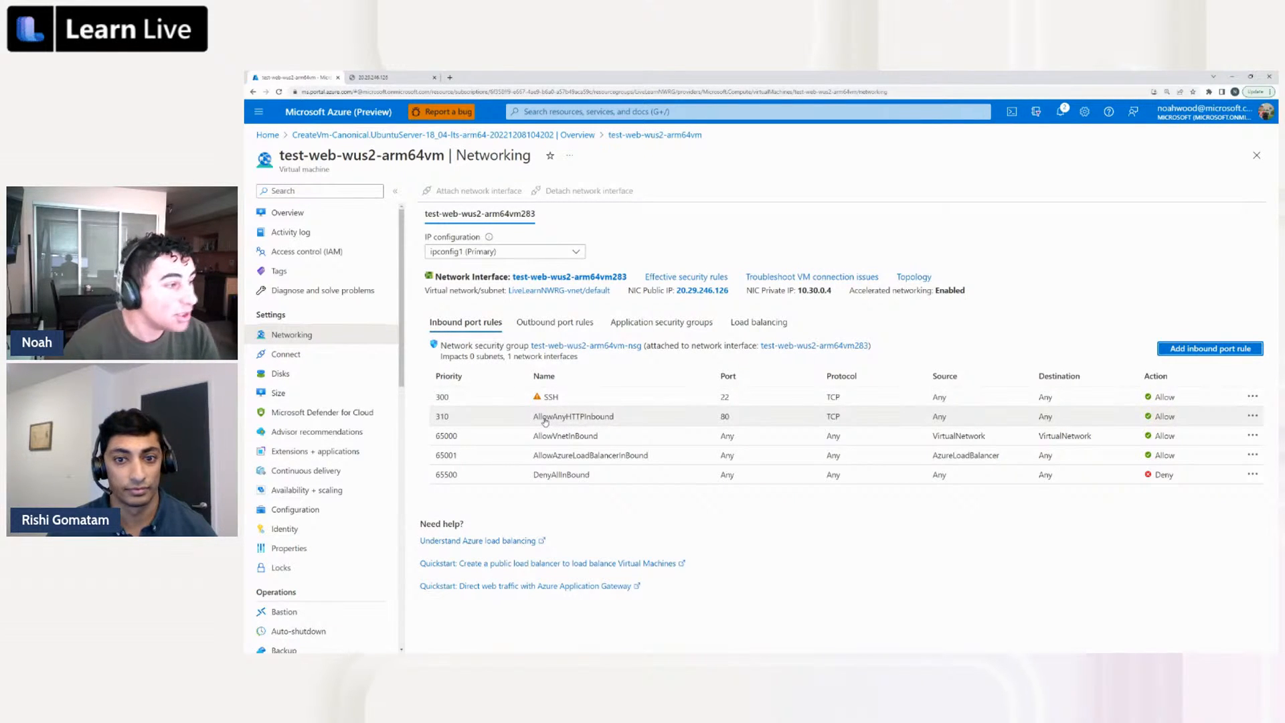
Check the VM's outbound port rules, and reload its public IP address in the second browser tab to retest the web server
click(558, 328)
click(472, 324)
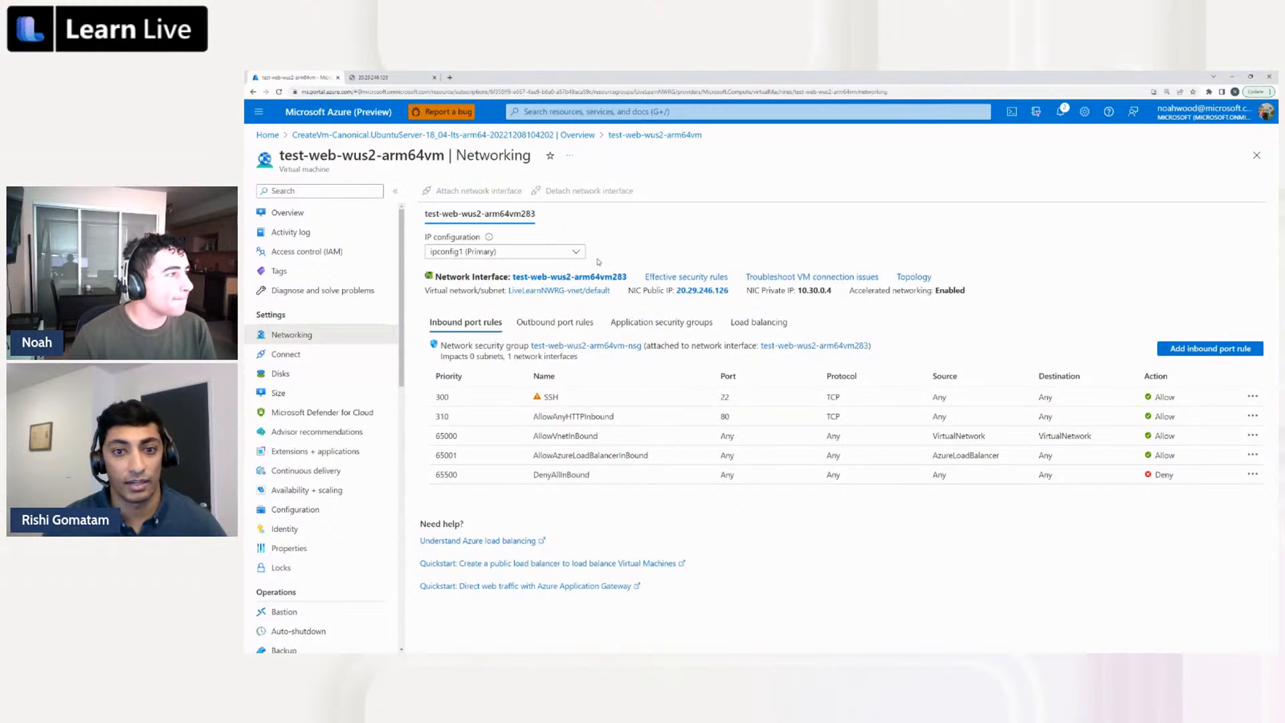
click(395, 77)
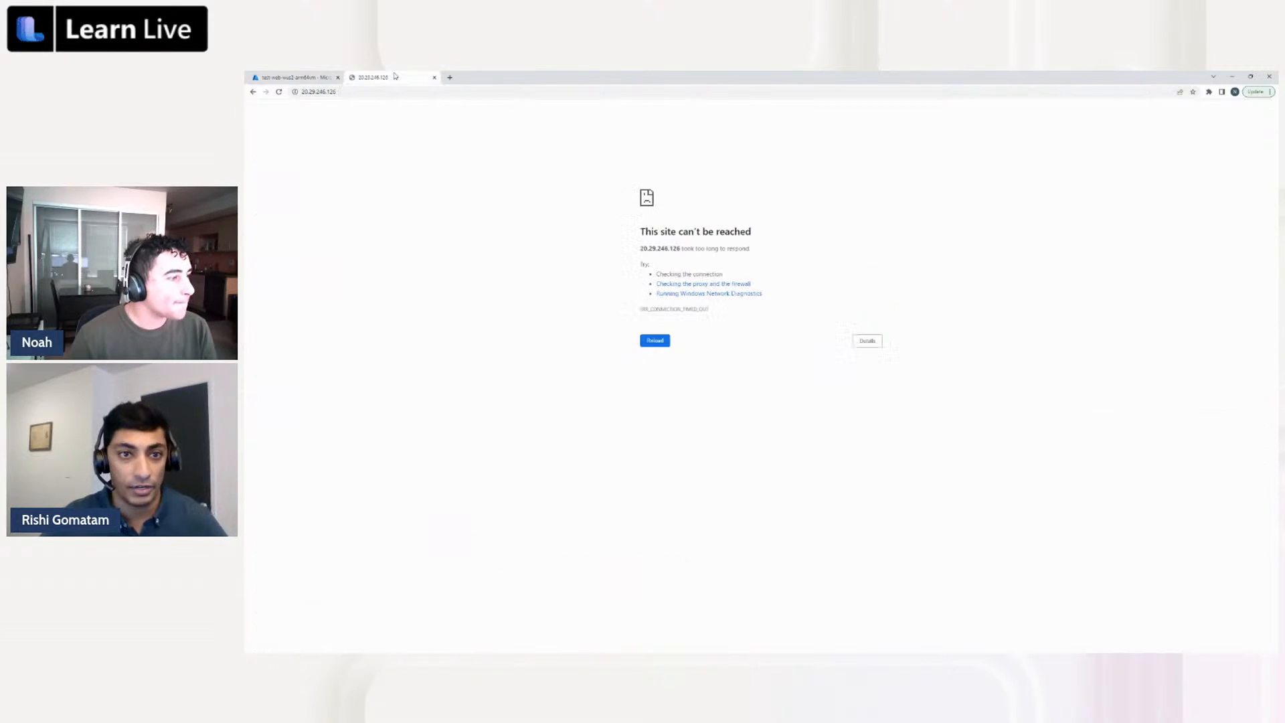
click(410, 92)
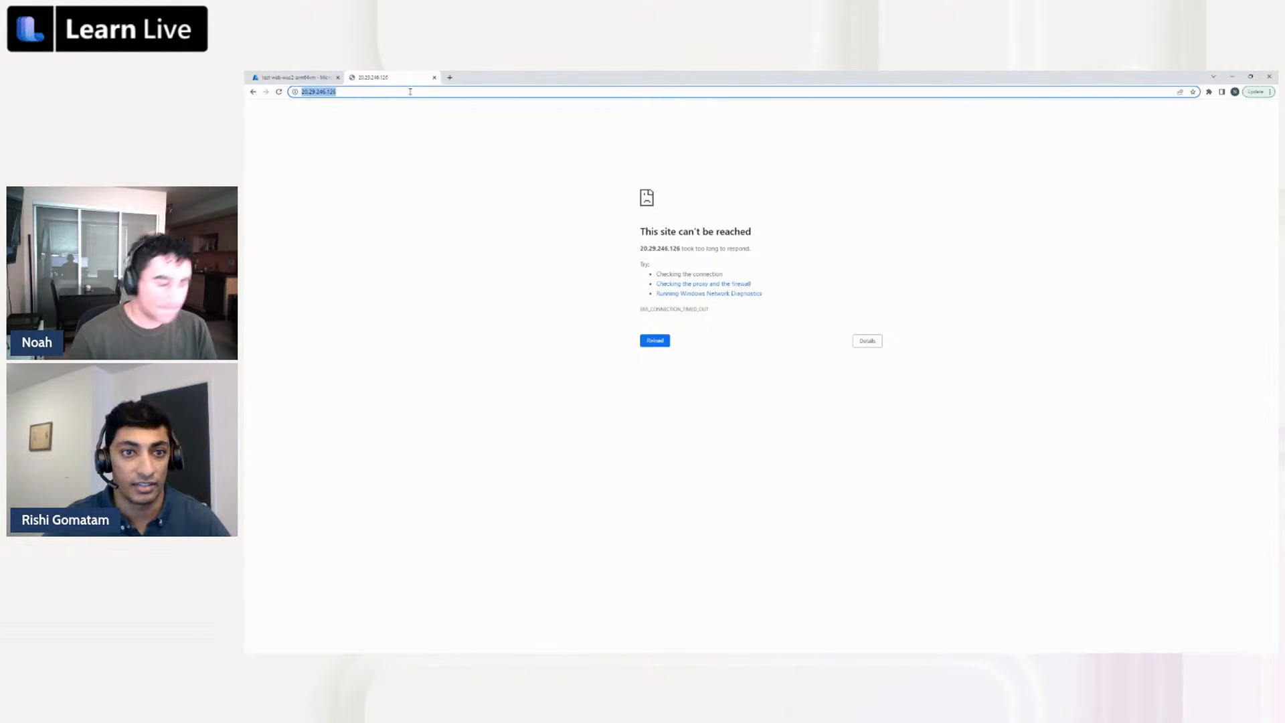
key(Return)
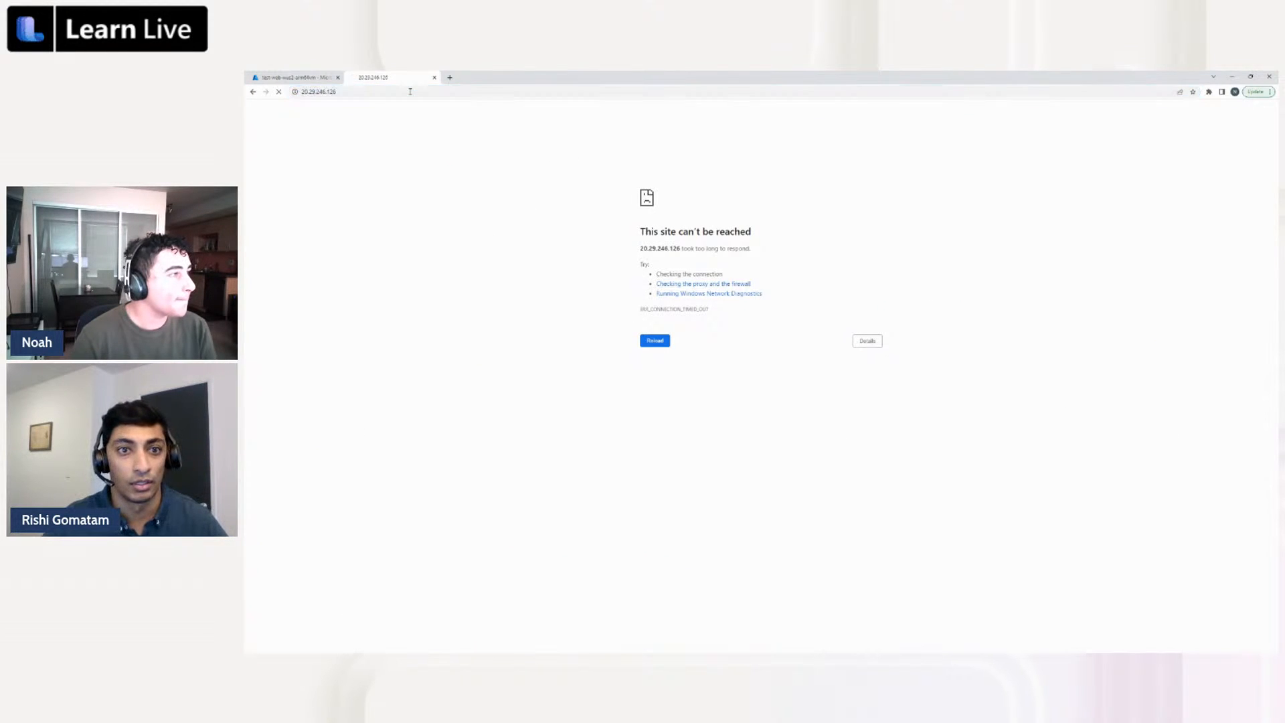